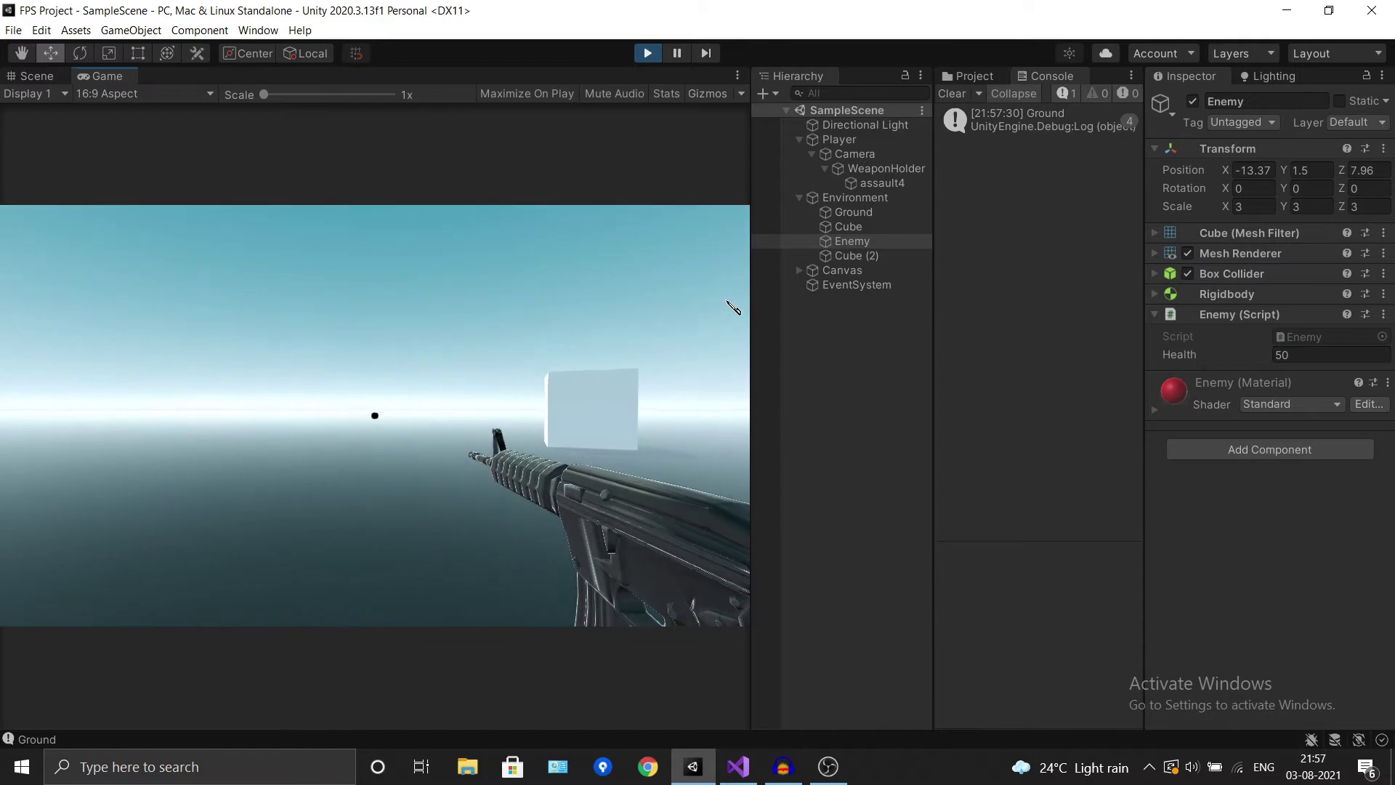
Step: Shoot the red Enemy cube repeatedly until it is destroyed
click(46, 308)
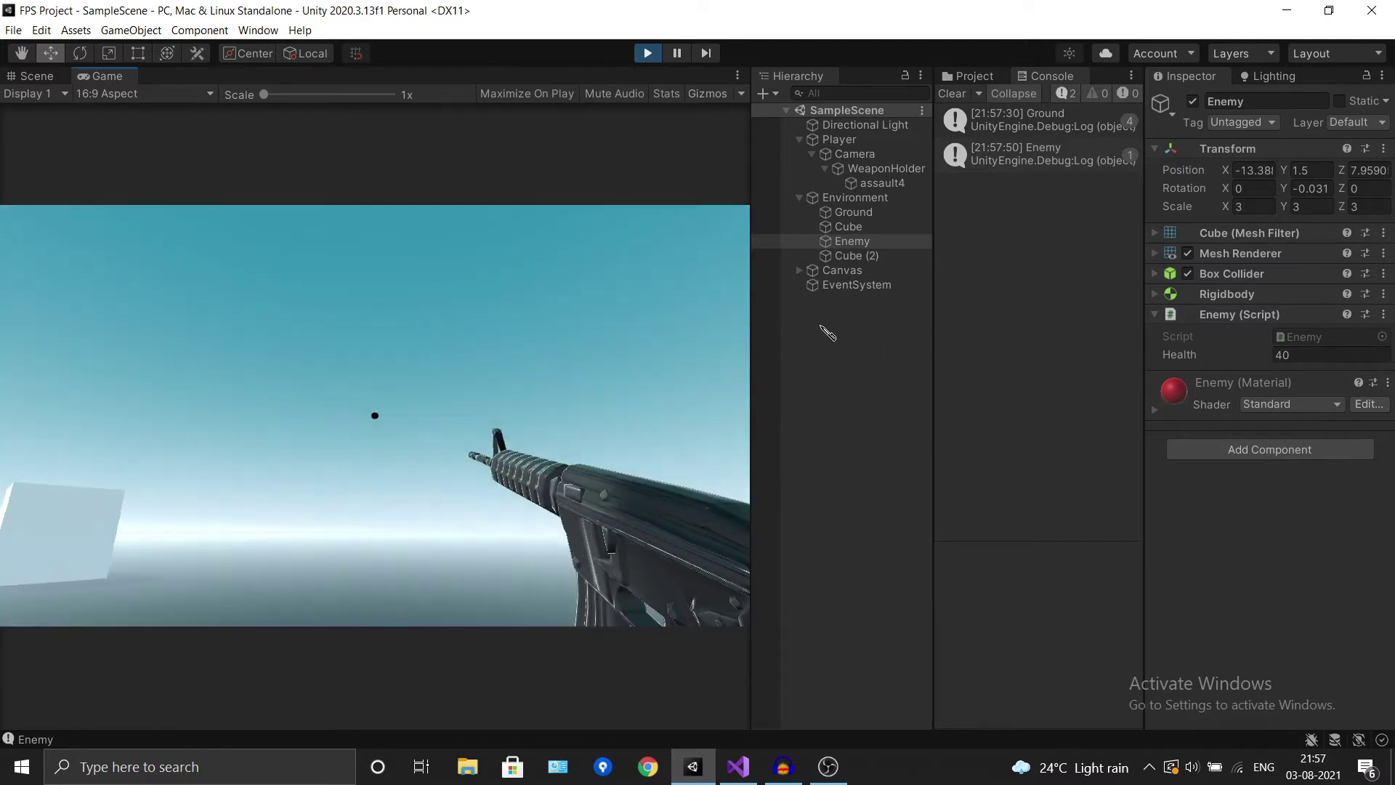
click(7, 392)
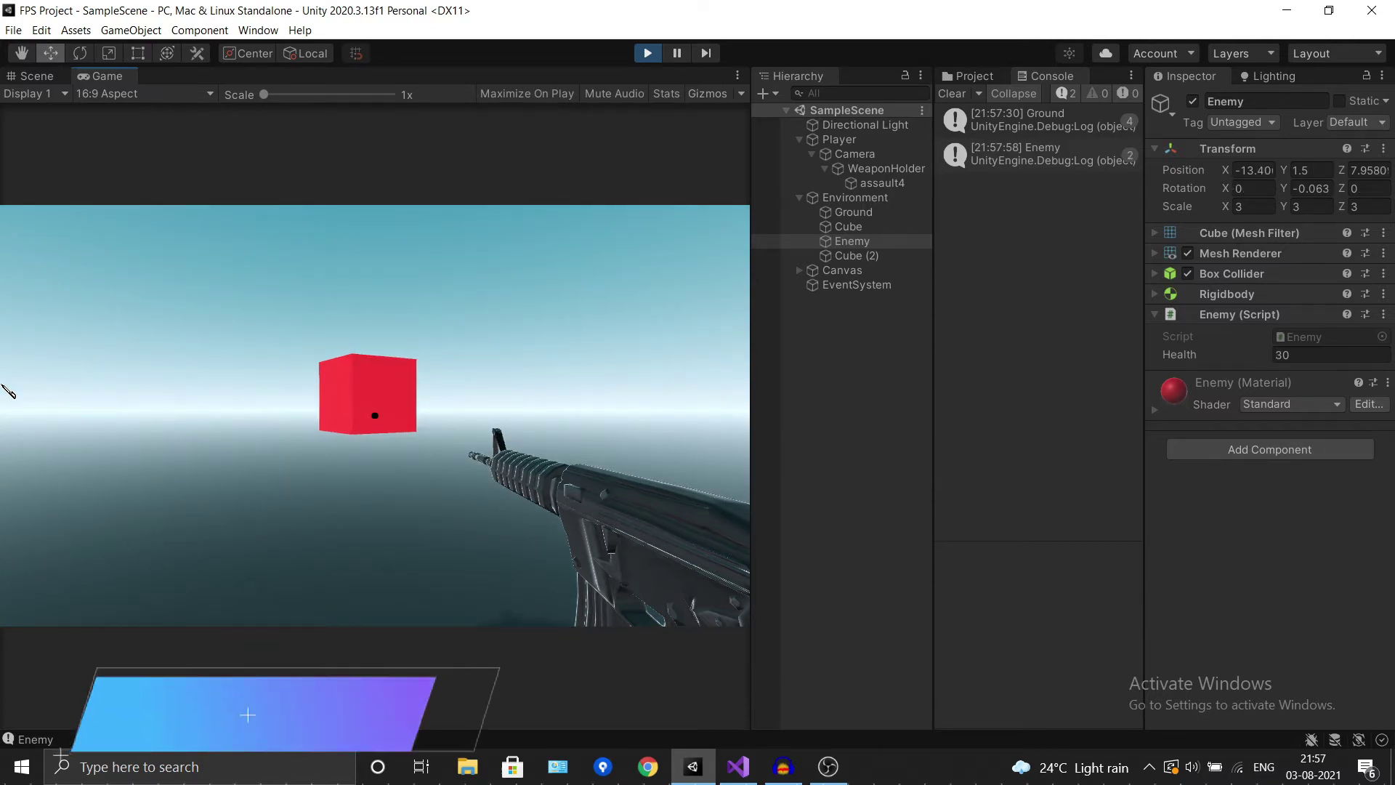
click(7, 391)
click(8, 391)
click(7, 391)
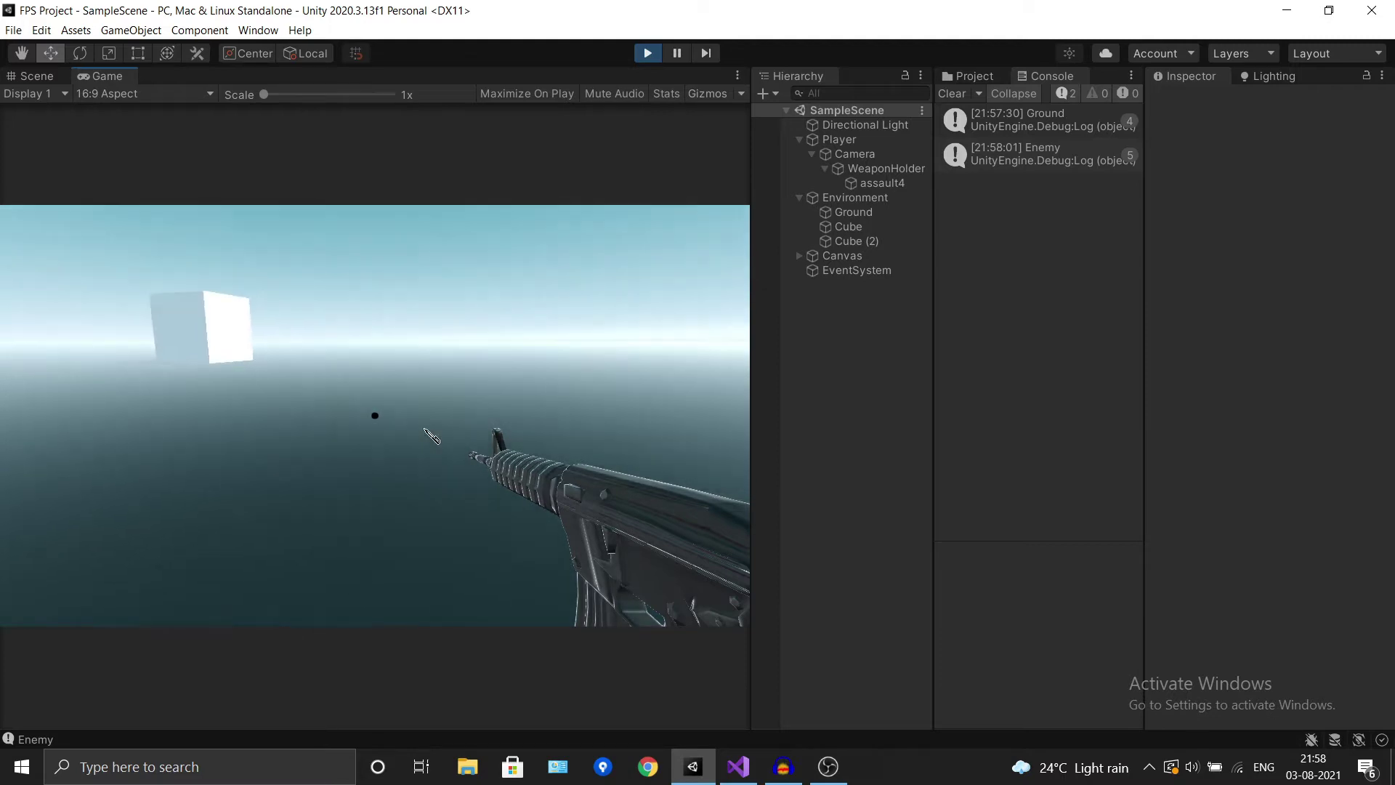
Step: Shoot the white Cube and Cube (2) so their hits are logged
click(365, 389)
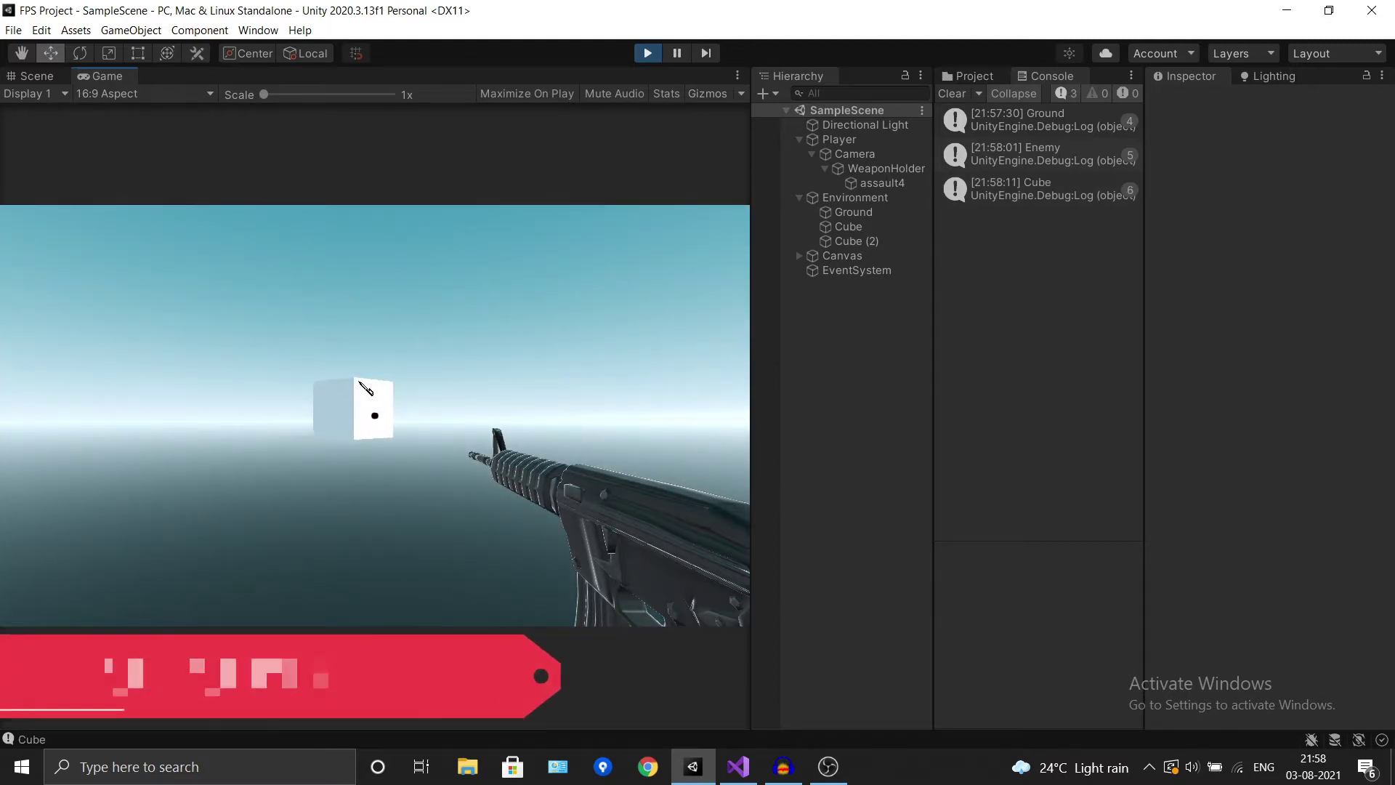
drag(358, 388, 353, 389)
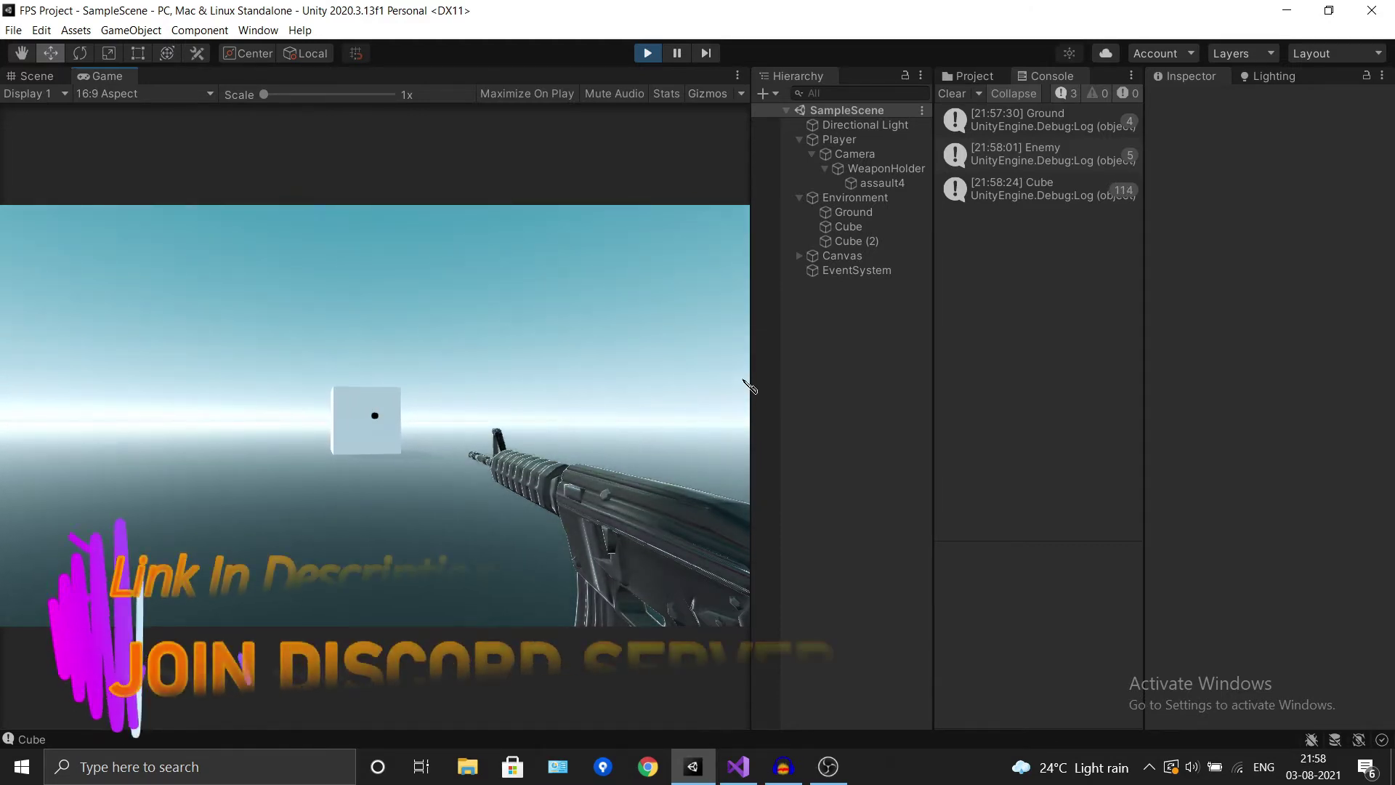
drag(747, 390, 750, 387)
click(734, 383)
drag(734, 383, 740, 383)
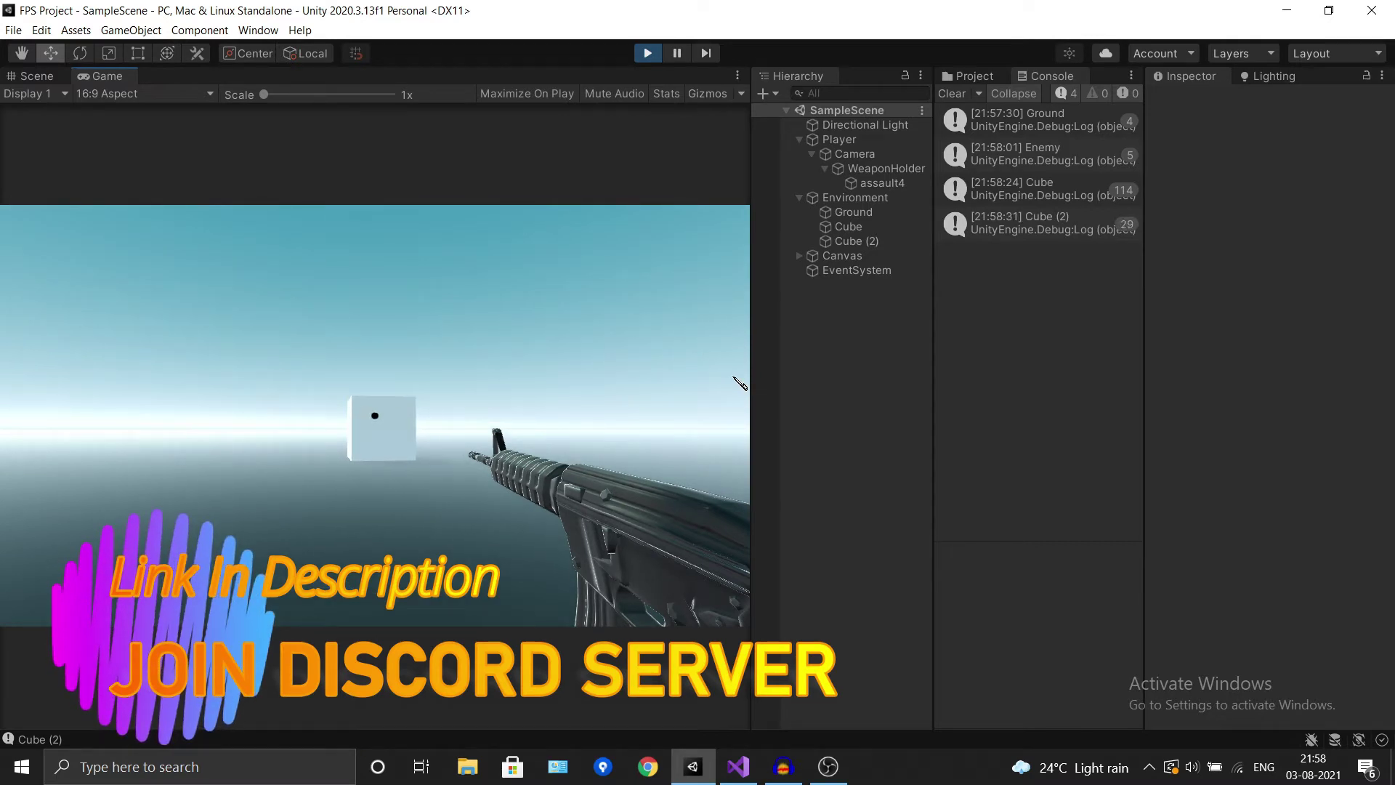
click(740, 383)
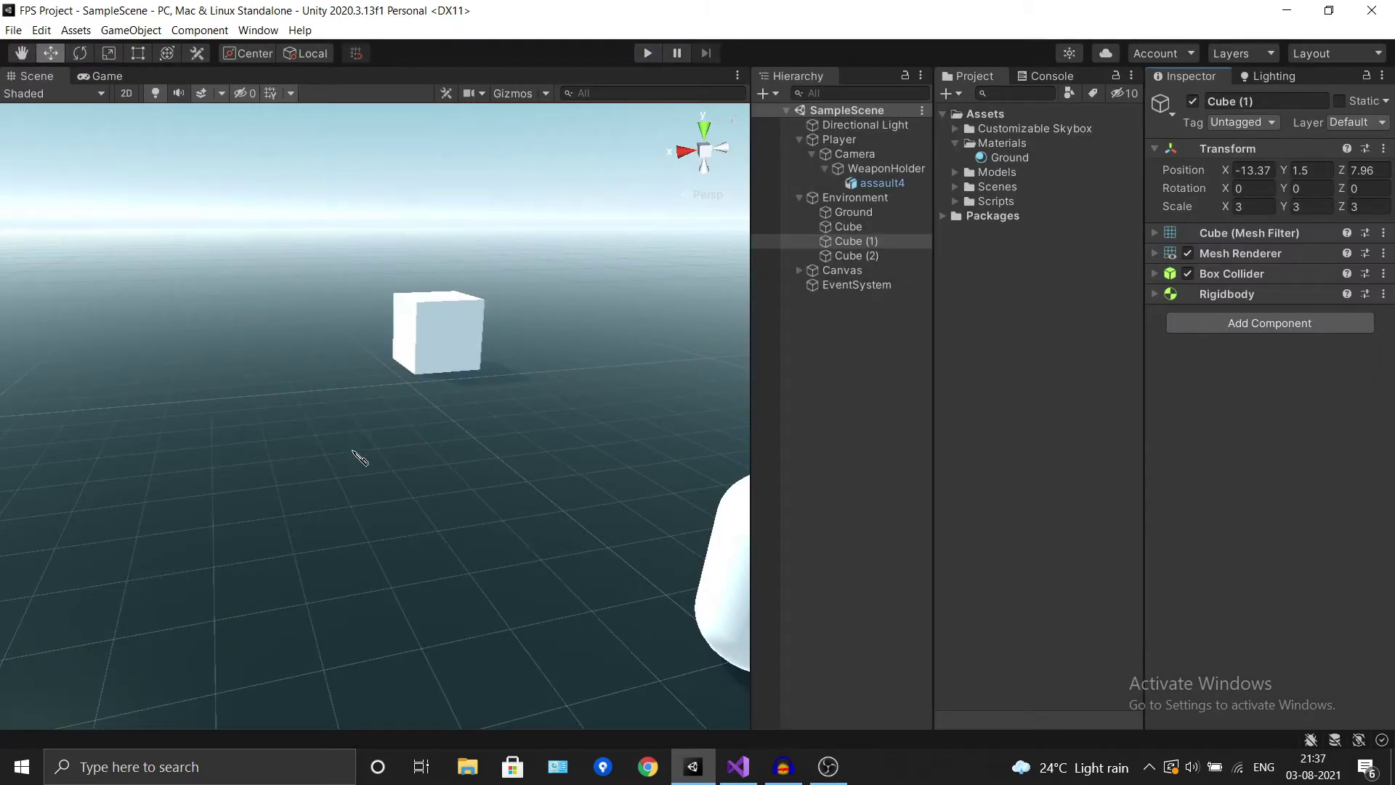
Step: Create an Enemy material in the Materials folder with a red base colour
mouse_move(532, 420)
right_down()
mouse_move(578, 385)
mouse_move(392, 388)
right_up()
click(1008, 299)
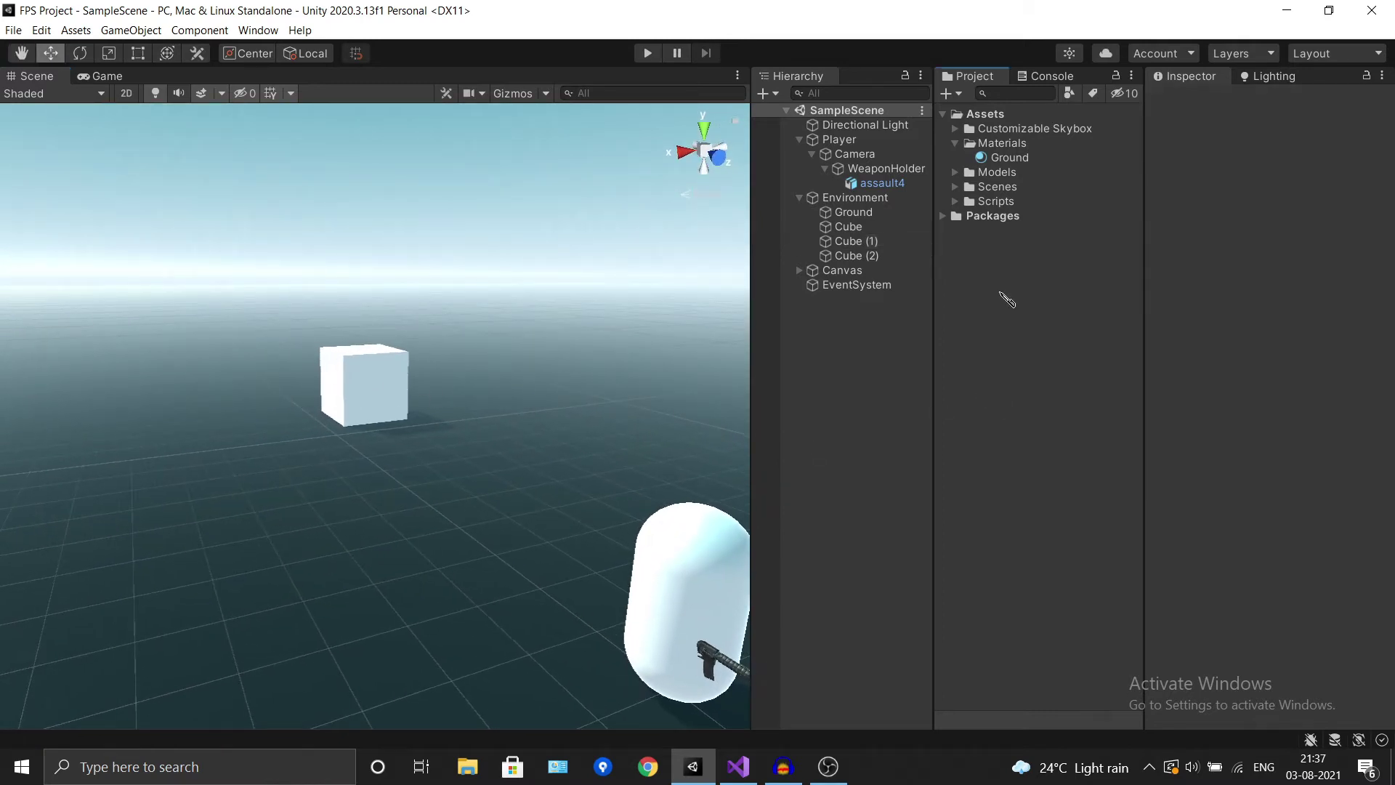
right_click(1005, 144)
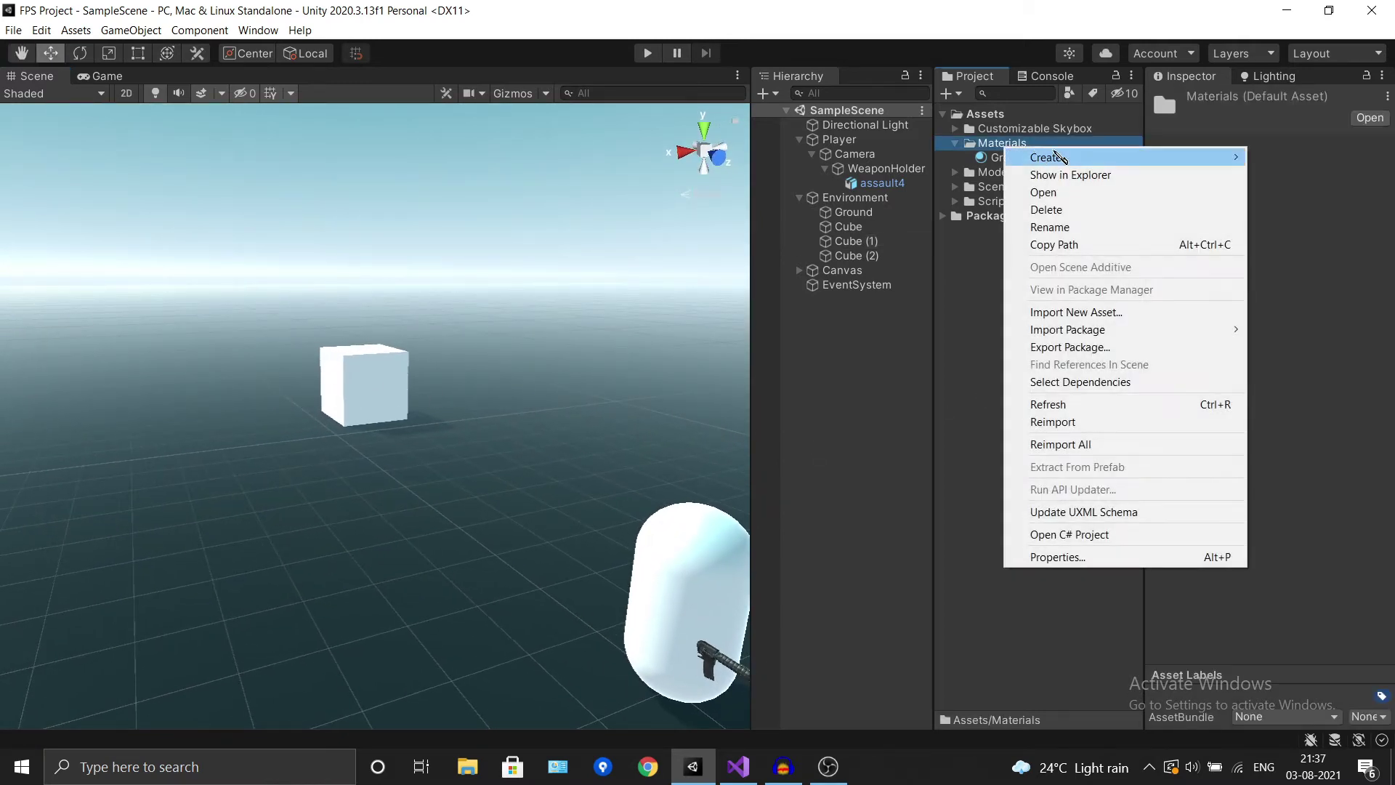
mouse_move(1056, 156)
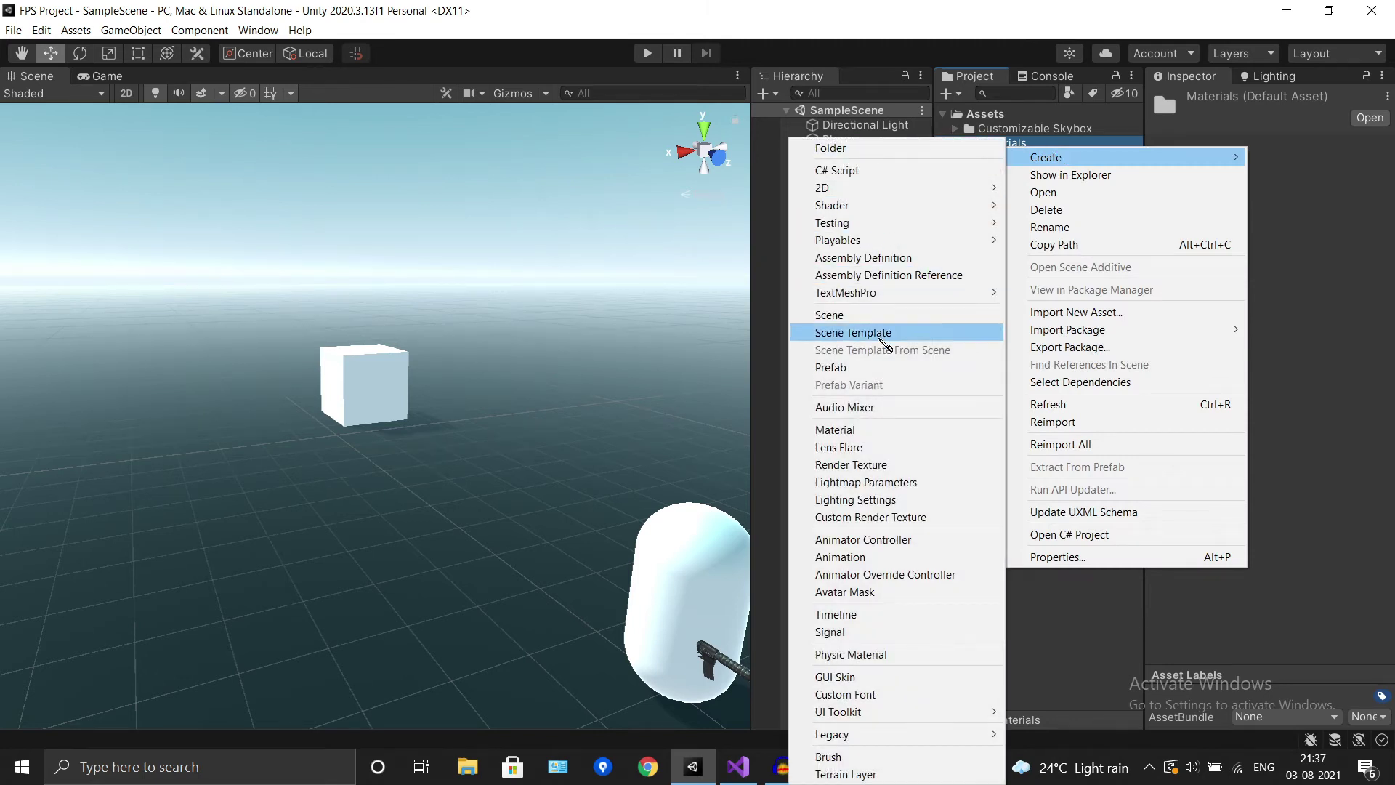
click(862, 430)
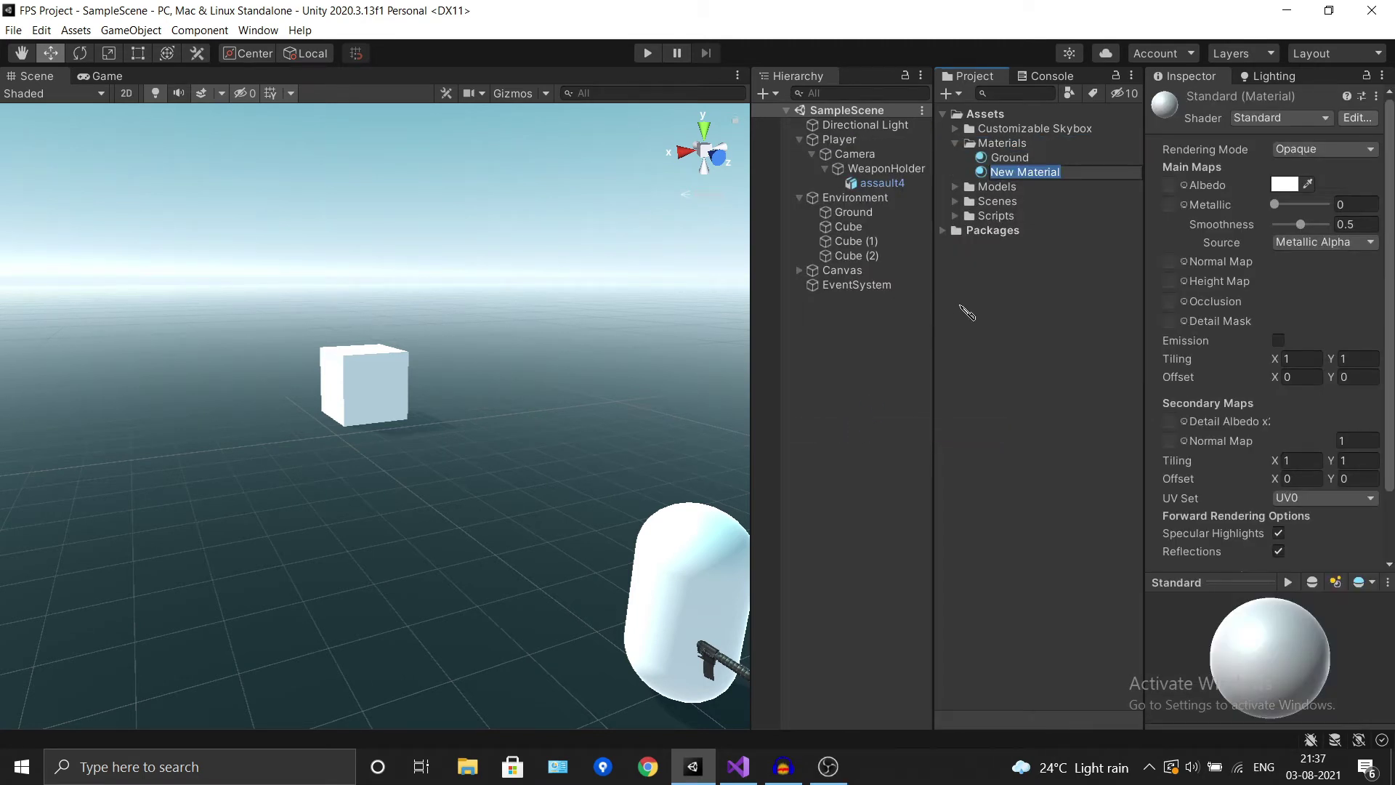
key(BackSpace)
text(Enemy)
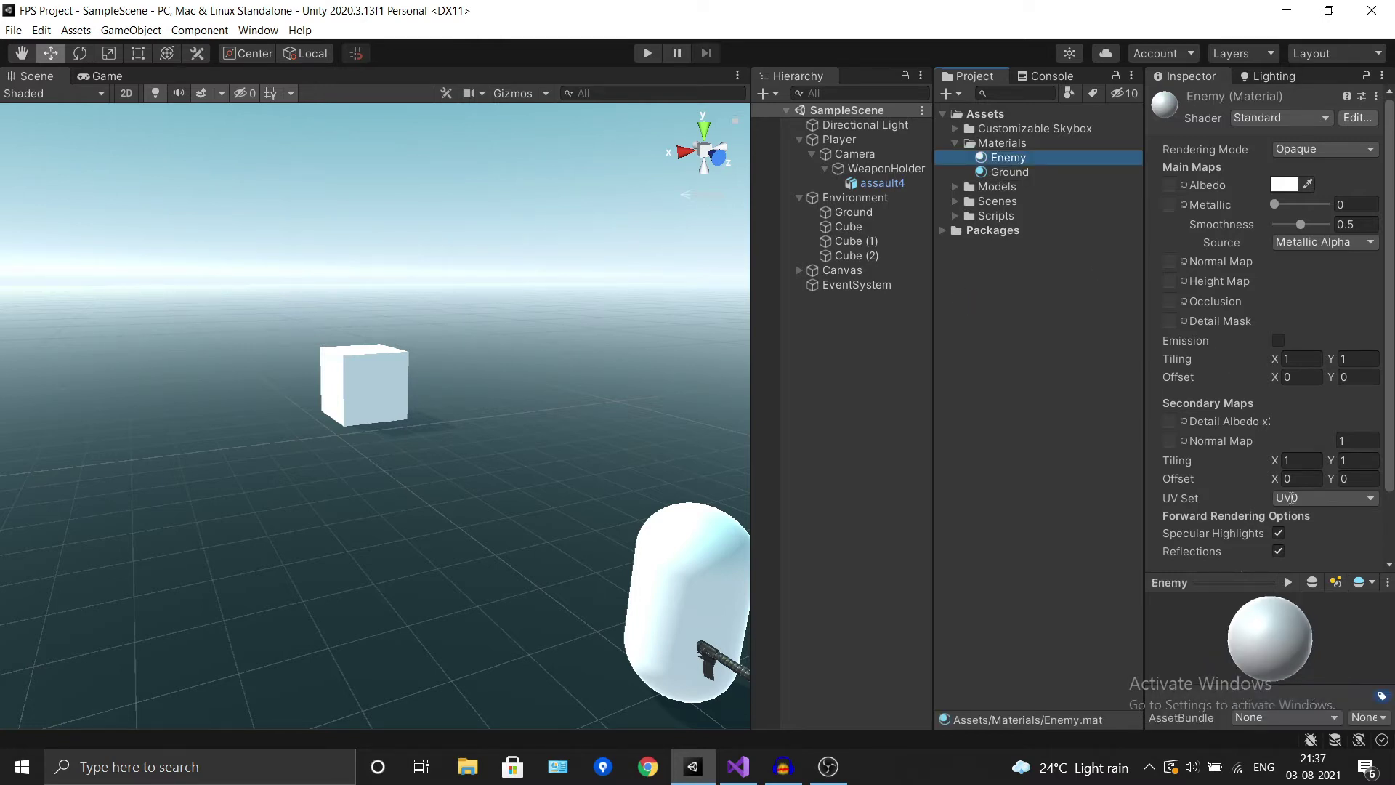
click(1284, 184)
drag(1252, 320, 1360, 231)
click(1380, 171)
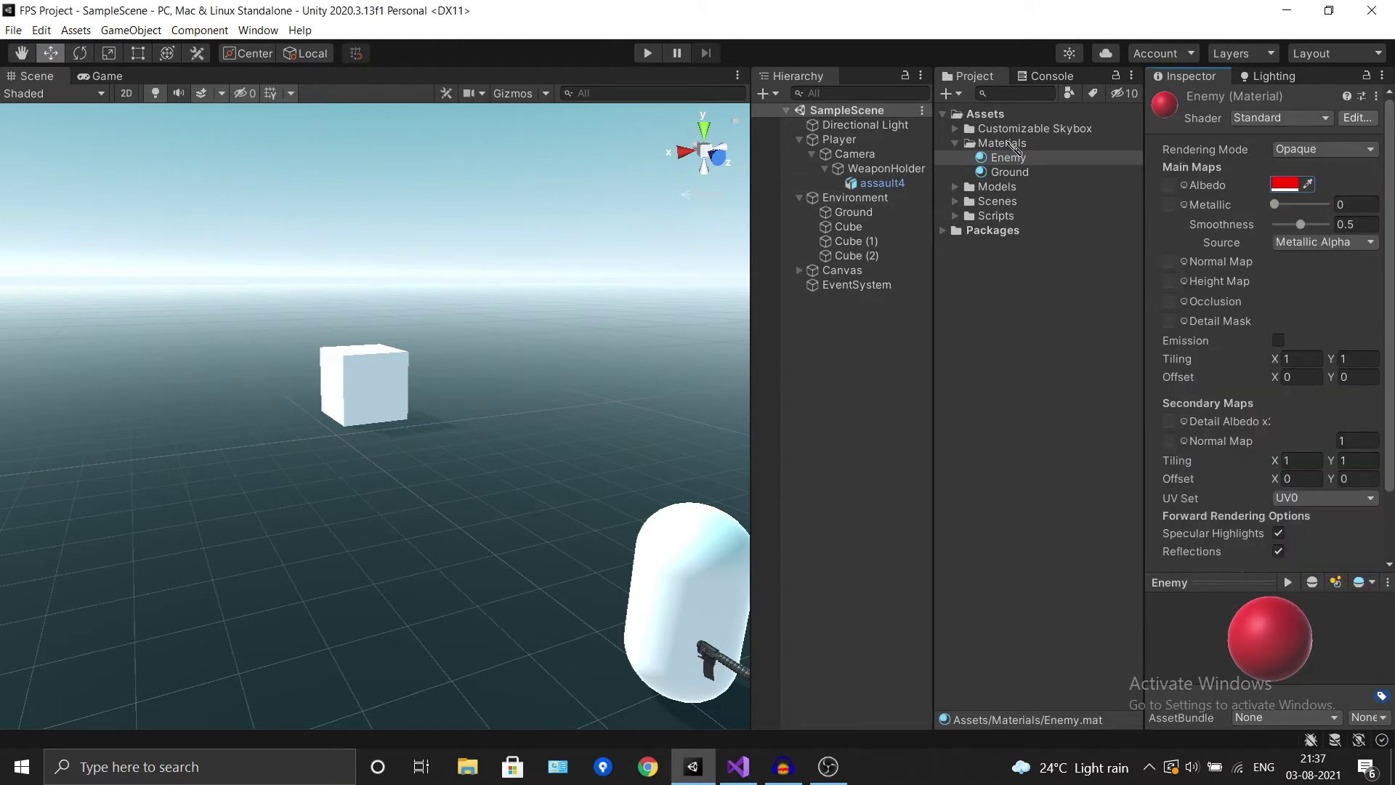
Step: Apply the red Enemy material to Cube (1)
drag(1014, 162, 860, 239)
mouse_move(524, 366)
alt+mouse_down()
mouse_move(626, 405)
mouse_move(753, 383)
alt+mouse_up()
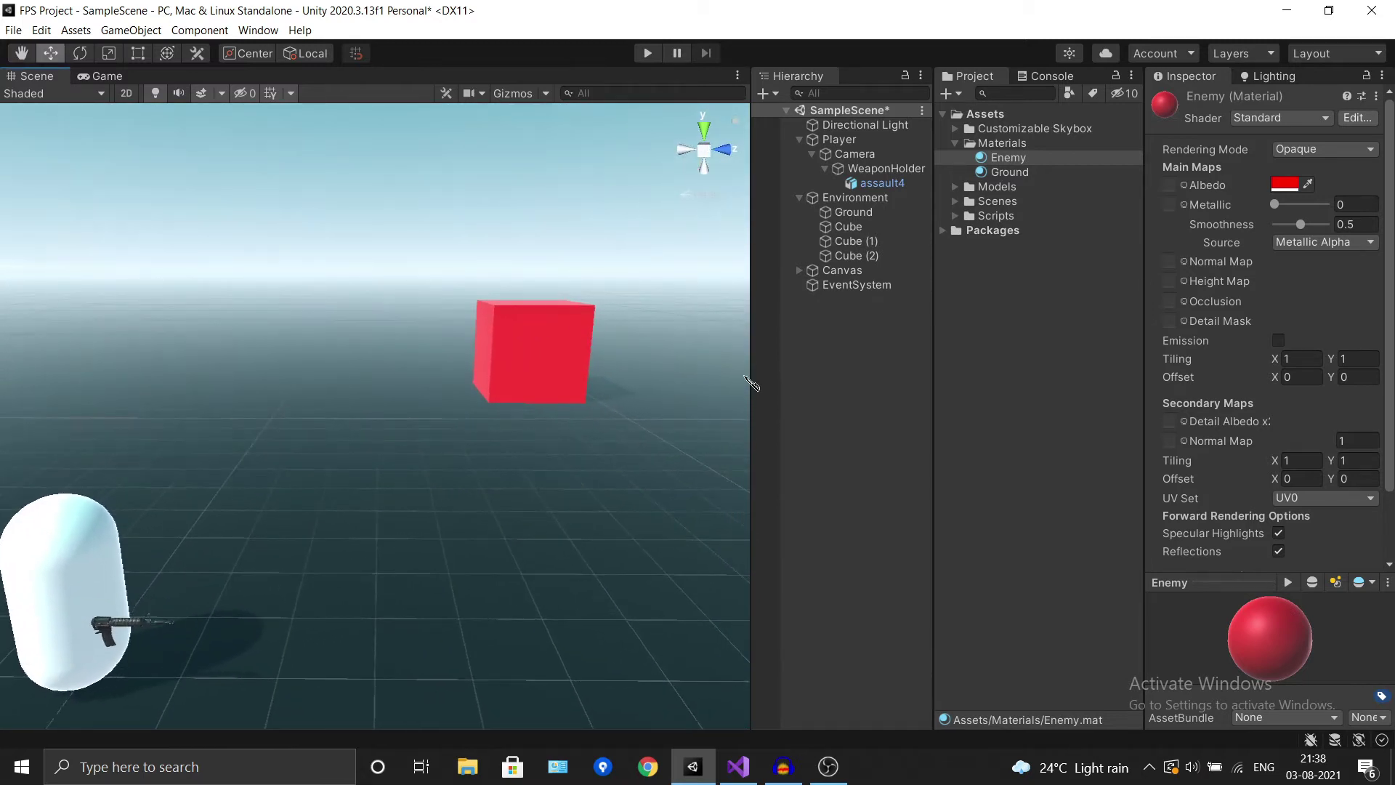
click(865, 398)
Step: Save the scene and orbit the view to show the red cube and player capsule
key(ctrl+s)
alt+drag(545, 390, 1088, 393)
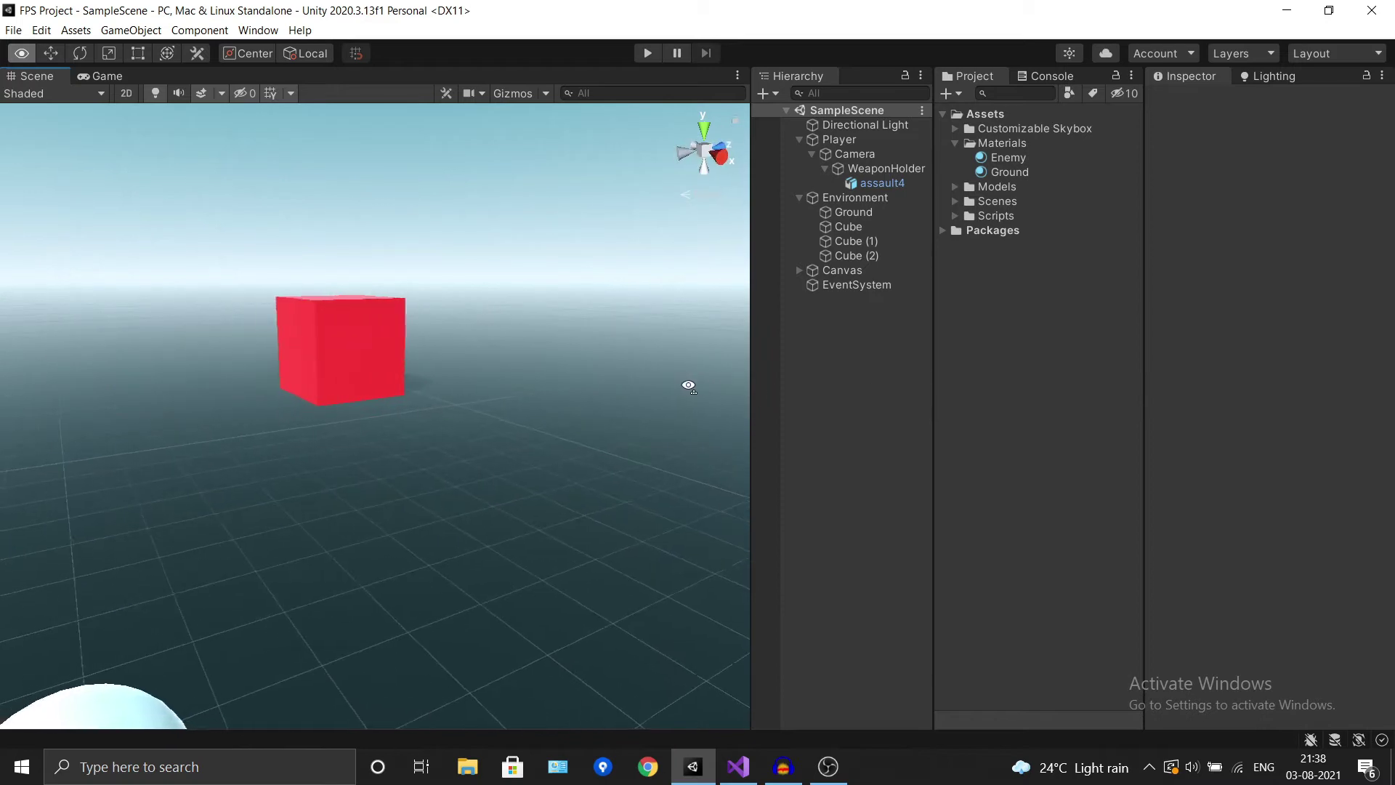
mouse_move(1088, 393)
alt+mouse_down()
mouse_move(427, 379)
mouse_move(417, 448)
alt+mouse_up()
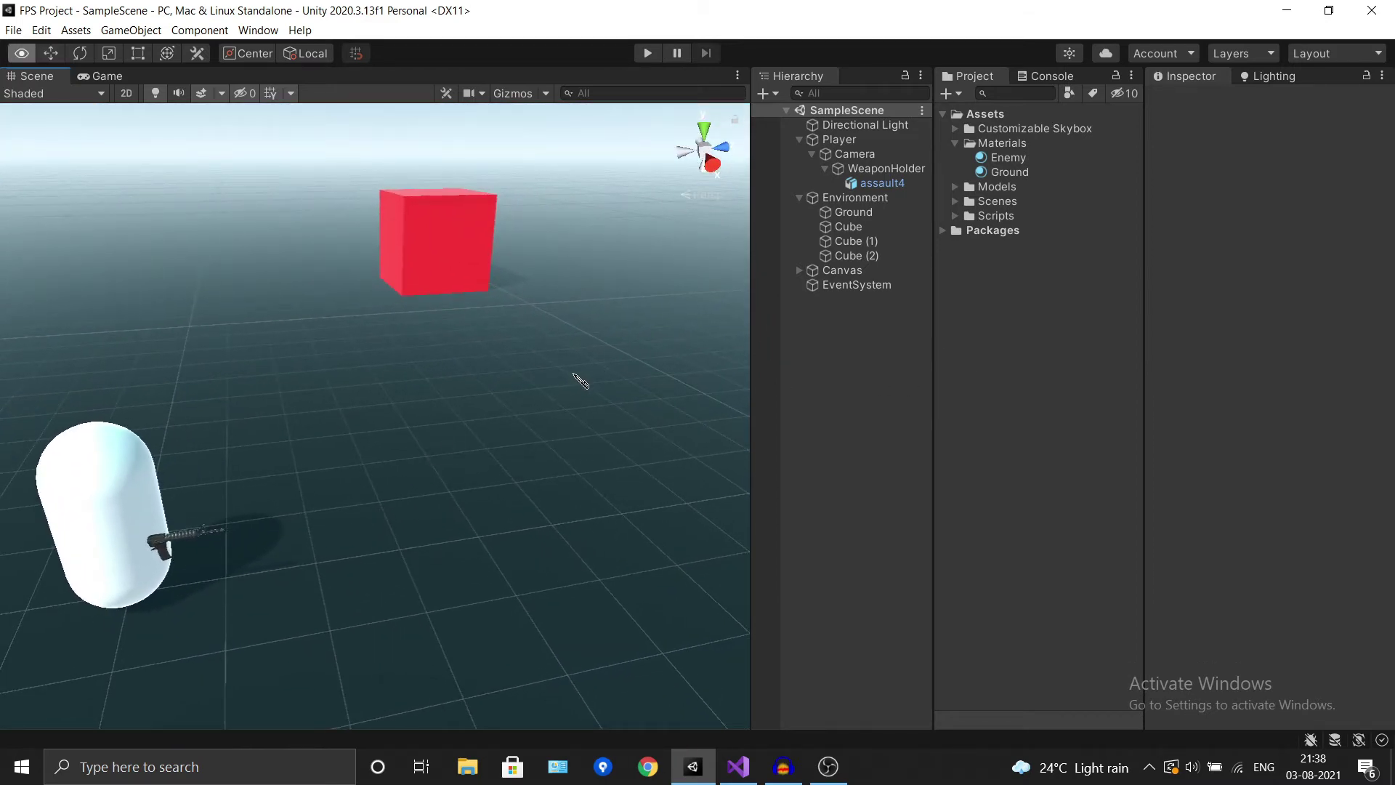
alt+drag(576, 380, 625, 396)
Step: Add a new Enemy script component to Cube (1) and open it for editing
click(857, 242)
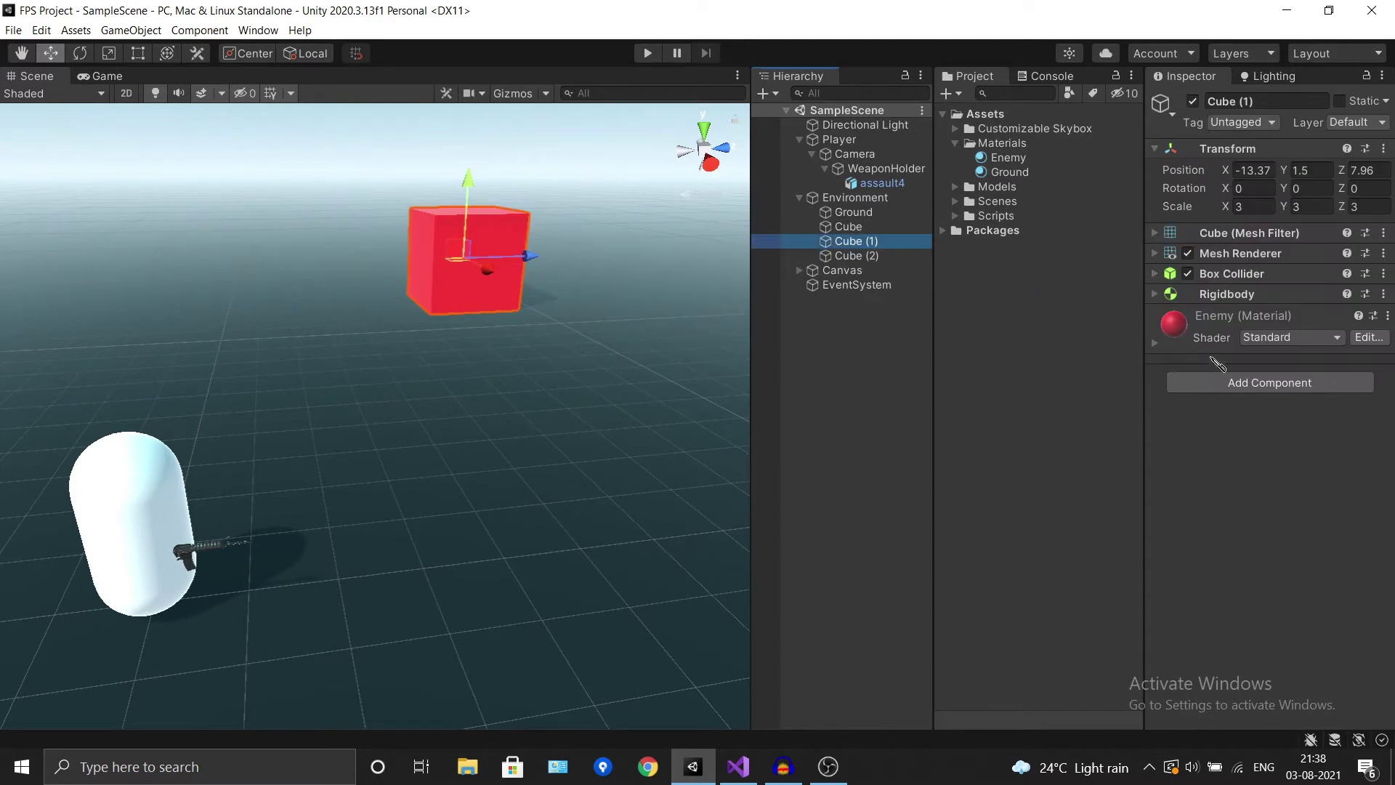
click(1262, 383)
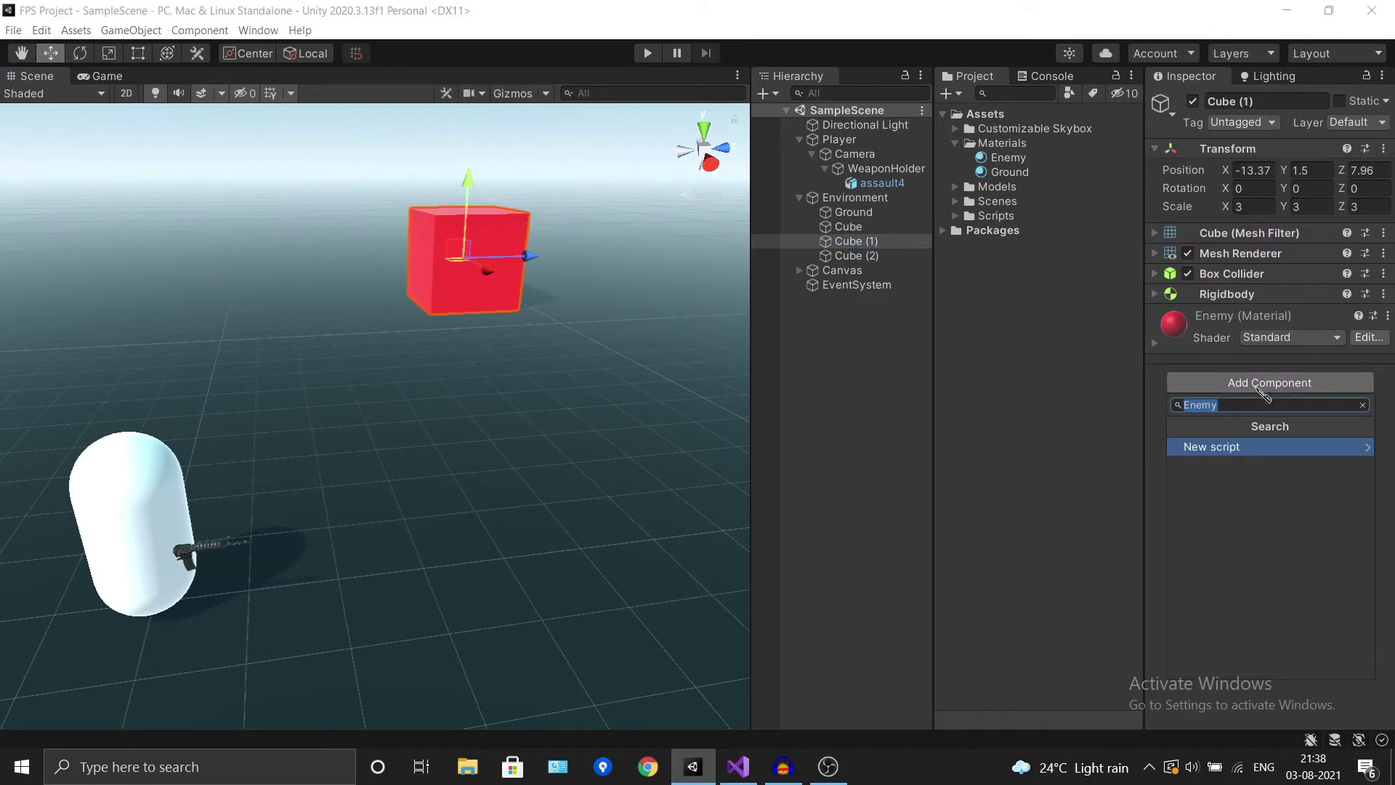
key(Return)
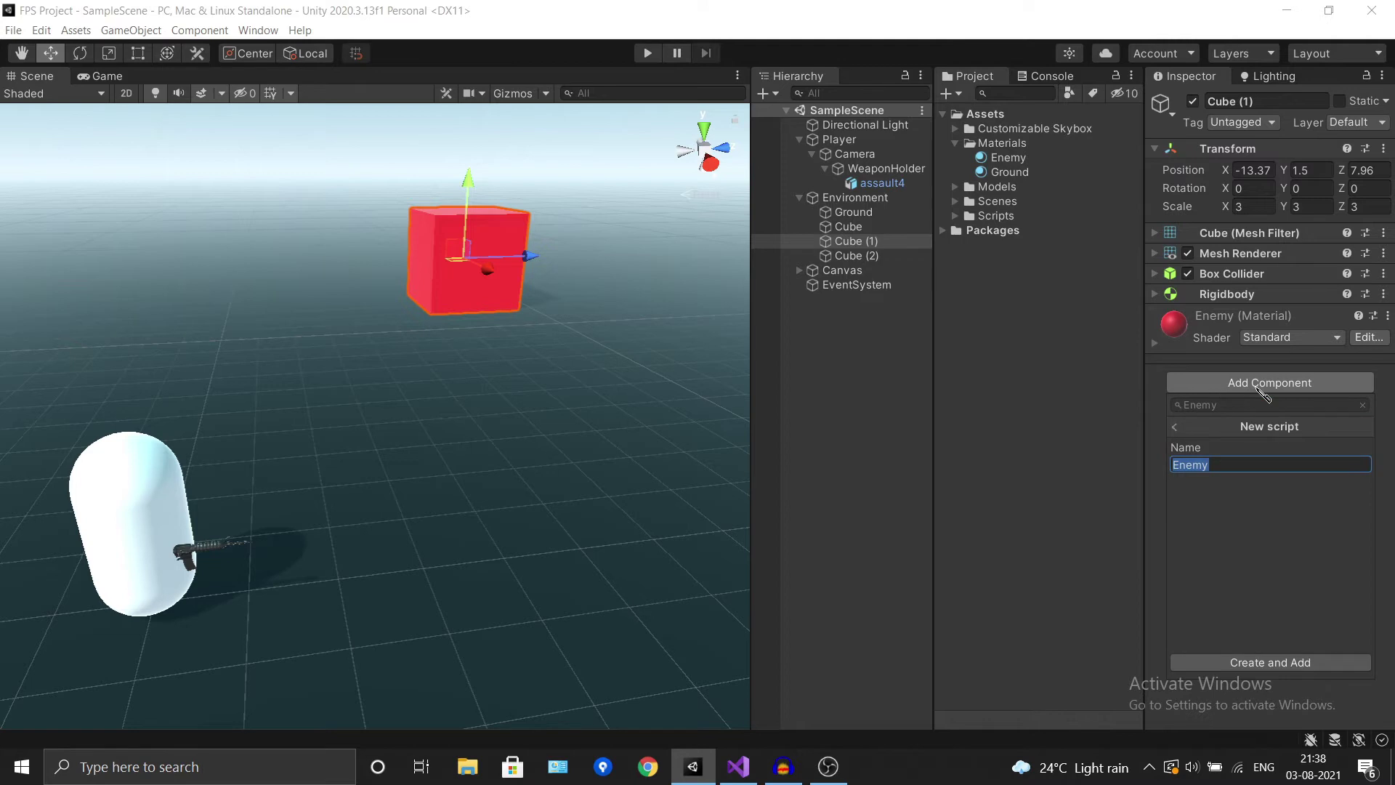
key(Return)
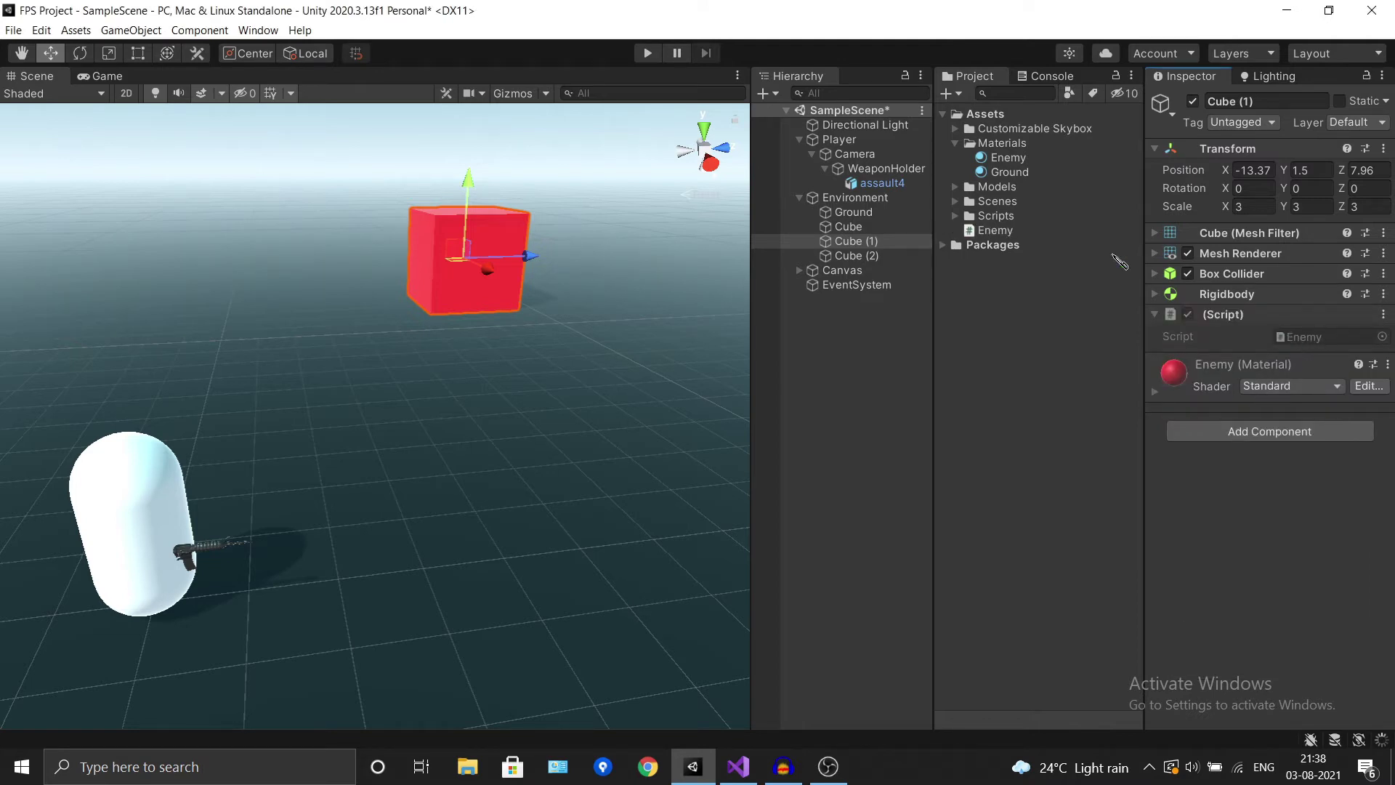
double_click(995, 231)
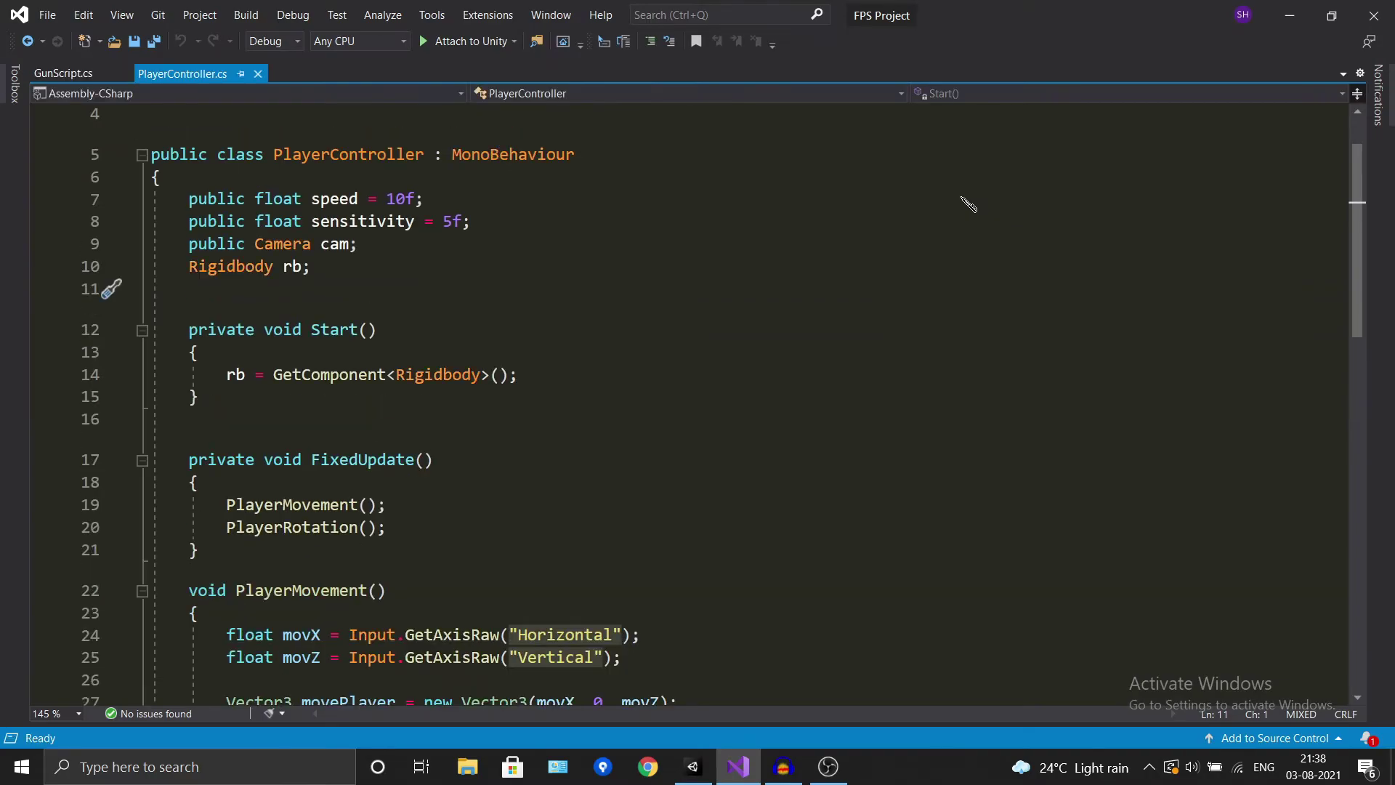
Step: Move the Enemy script from Assets into the Scripts folder beside GunScript and PlayerController
click(1290, 14)
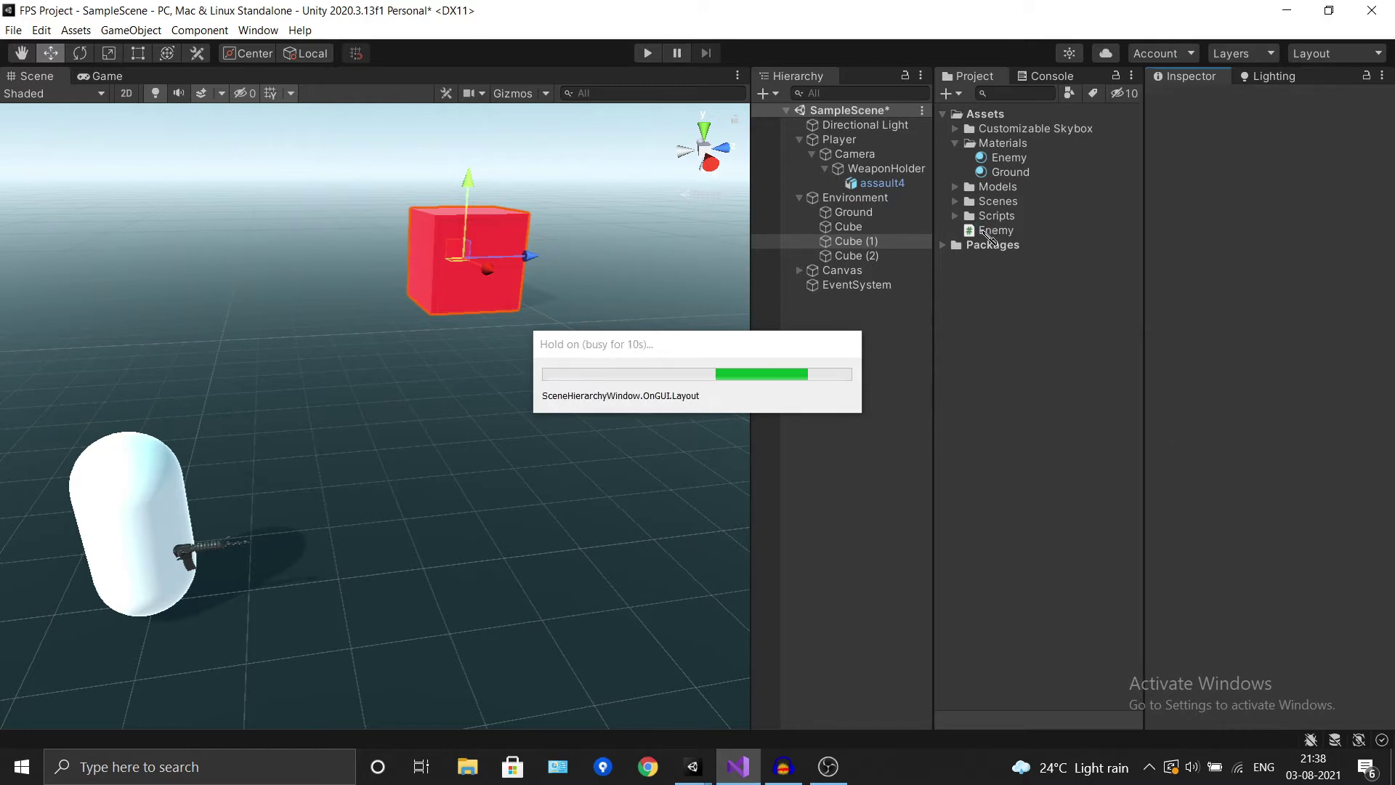
click(992, 231)
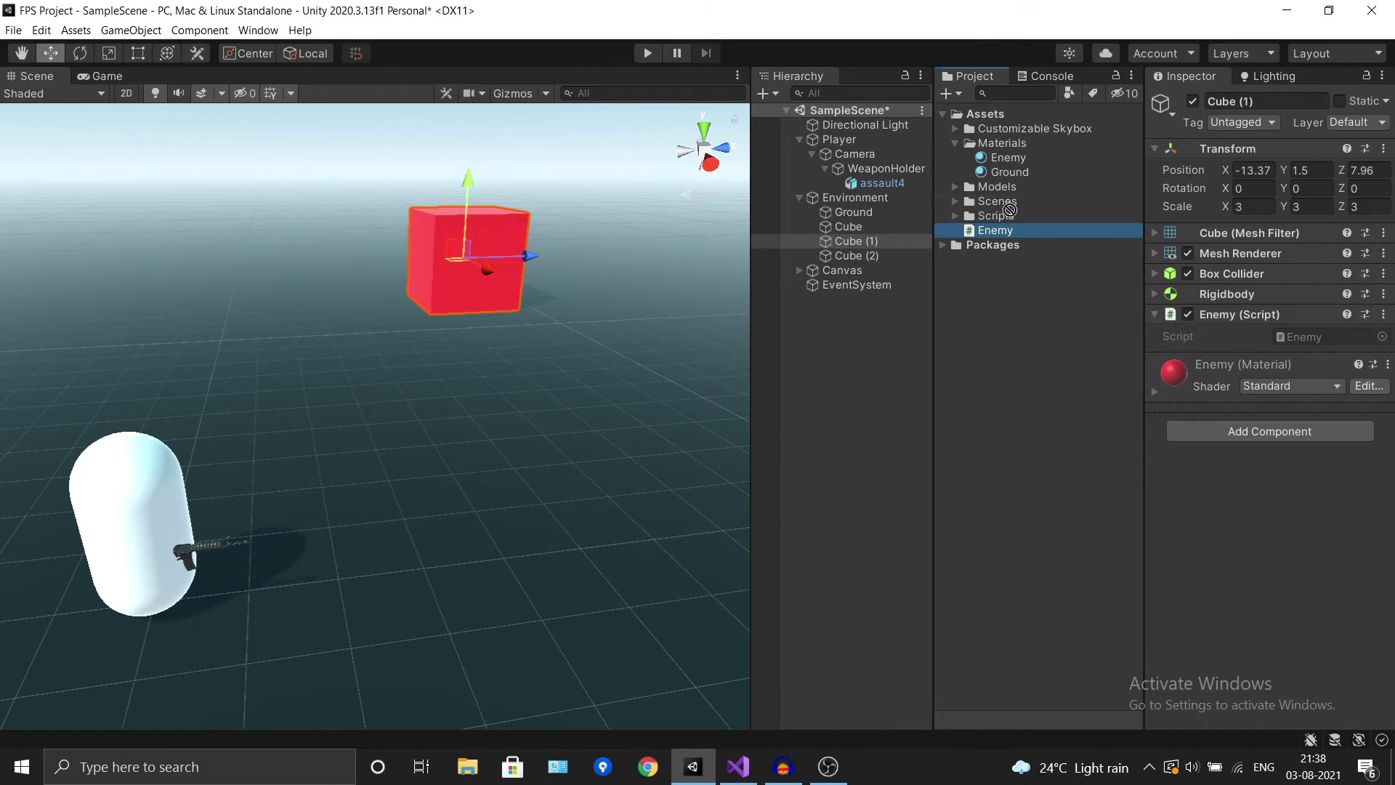
drag(989, 230, 1002, 218)
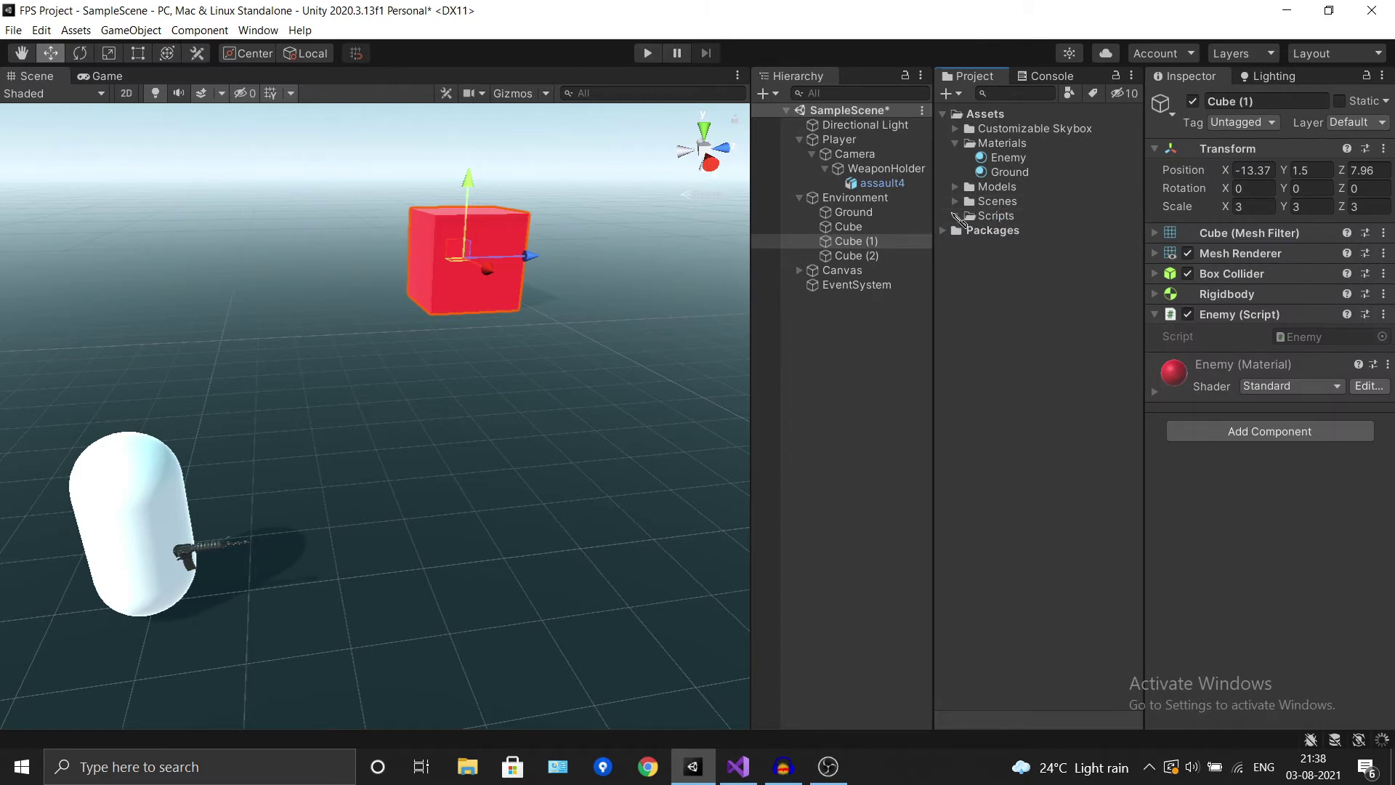
click(957, 216)
double_click(1021, 258)
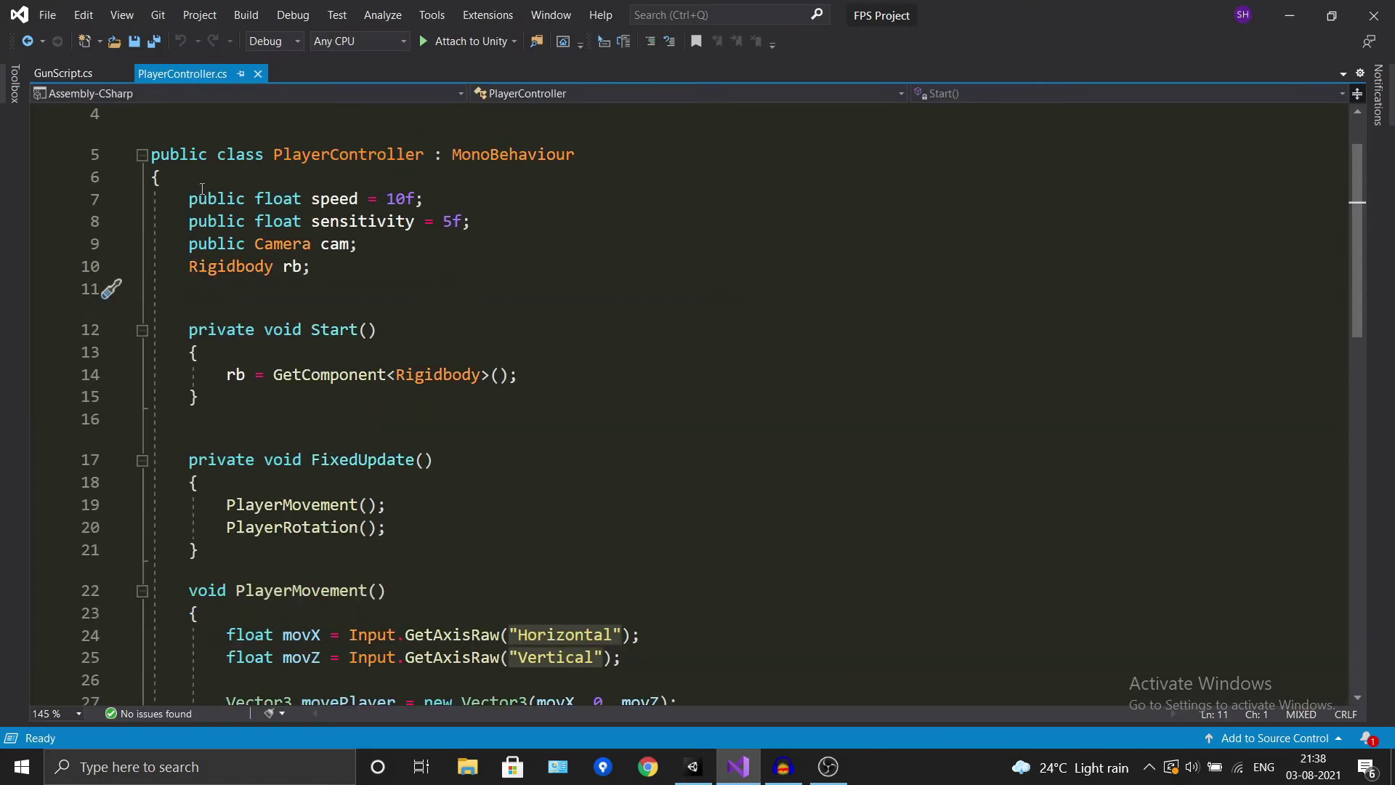
click(1290, 16)
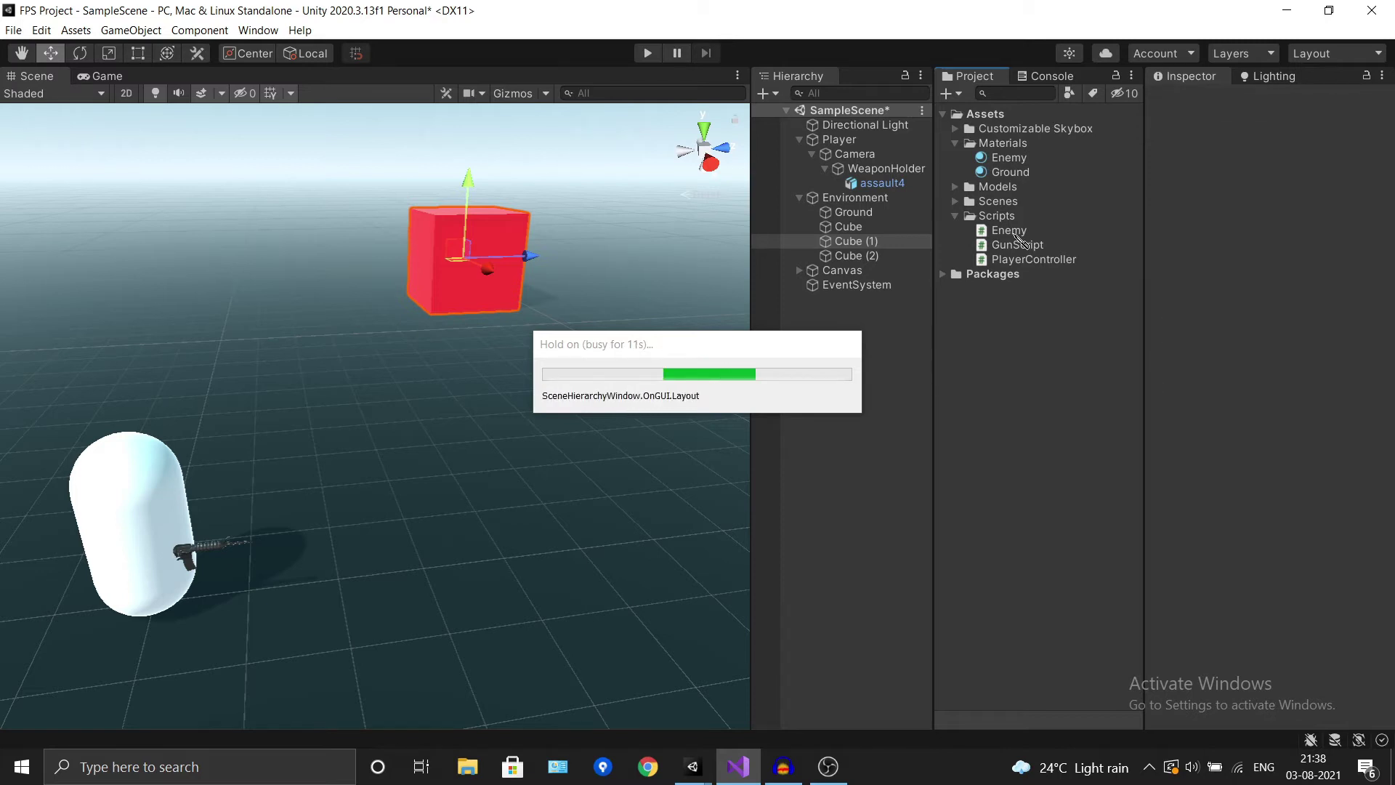
click(1016, 233)
Step: Replace Enemy.cs's template Start and Update methods with a public float health = 50f field
double_click(1017, 239)
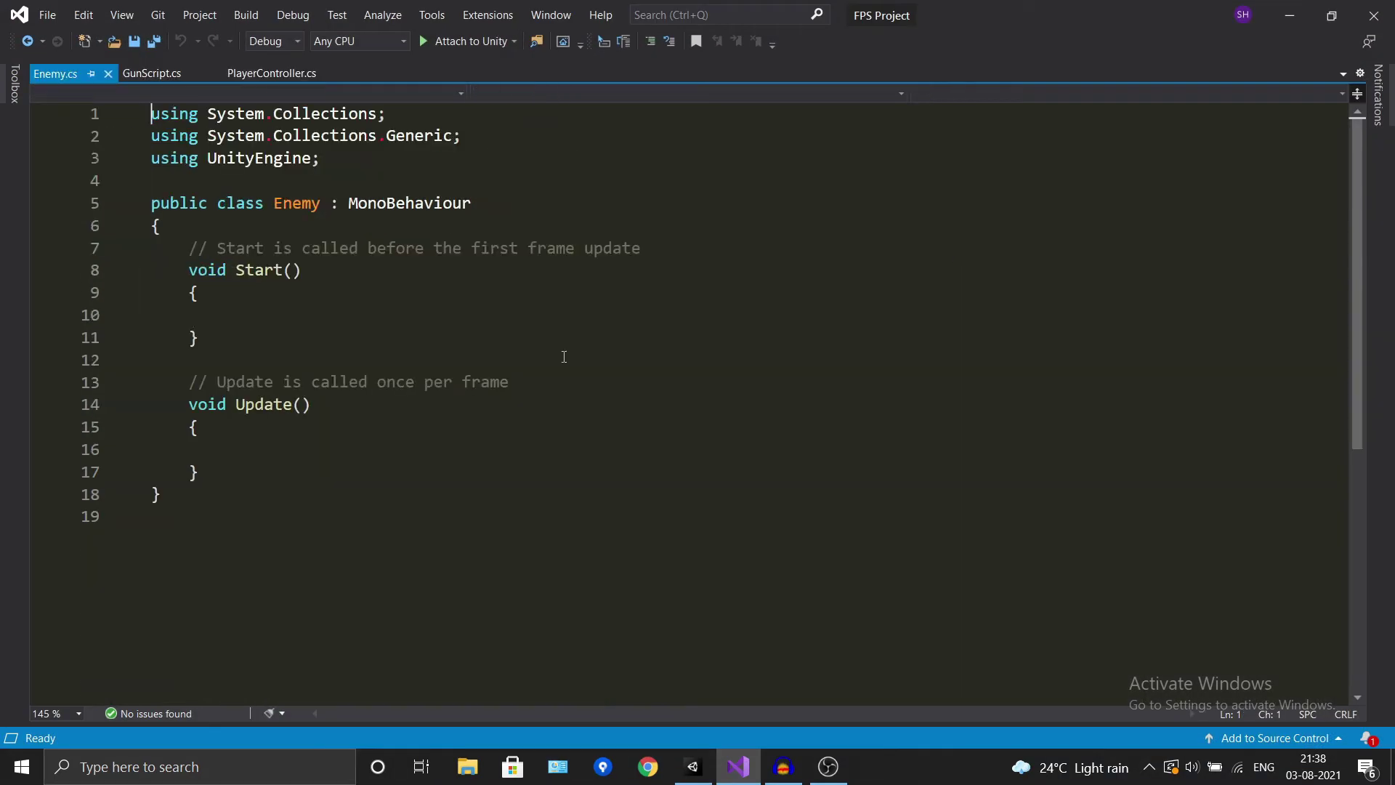
scroll(313, 294, down, 2)
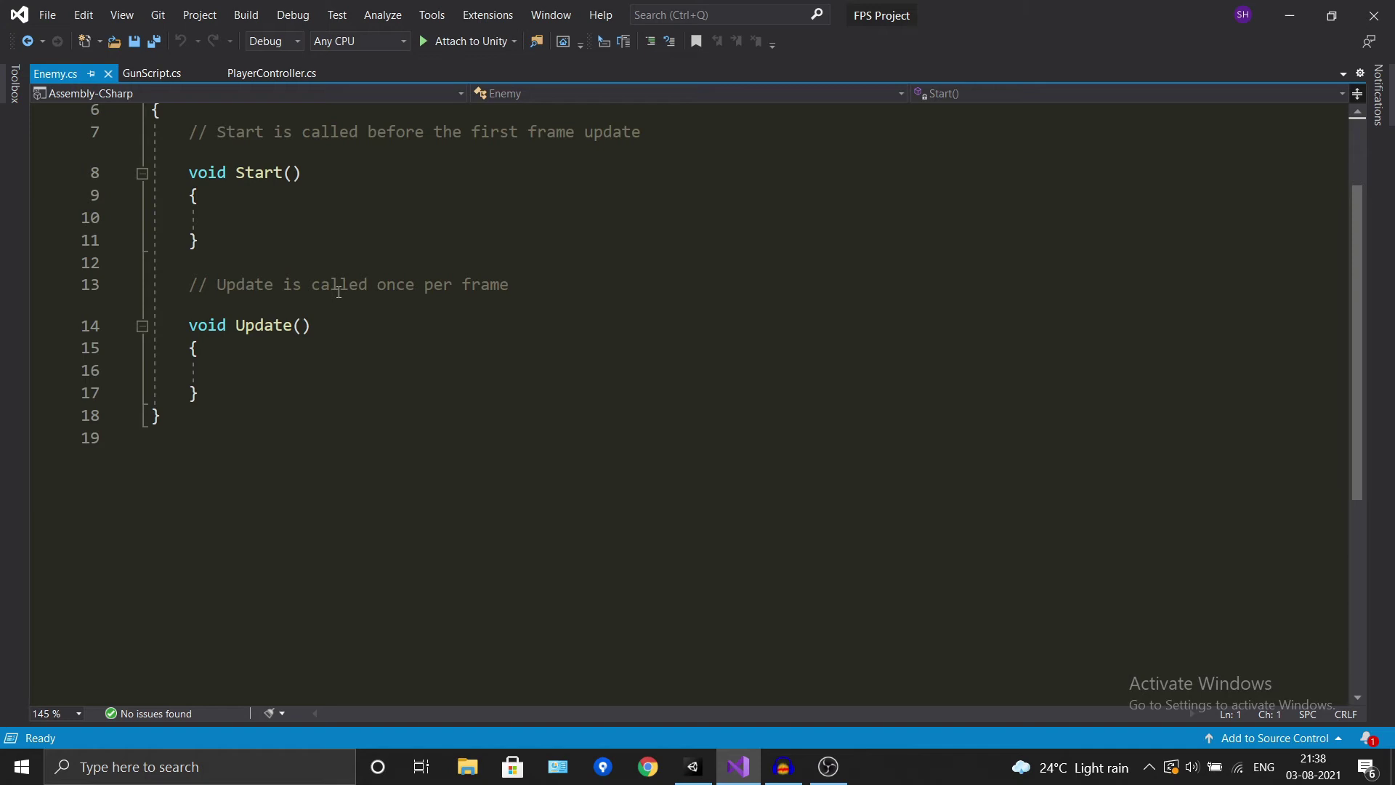
scroll(219, 403, up, 2)
click(211, 517)
drag(210, 517, 153, 271)
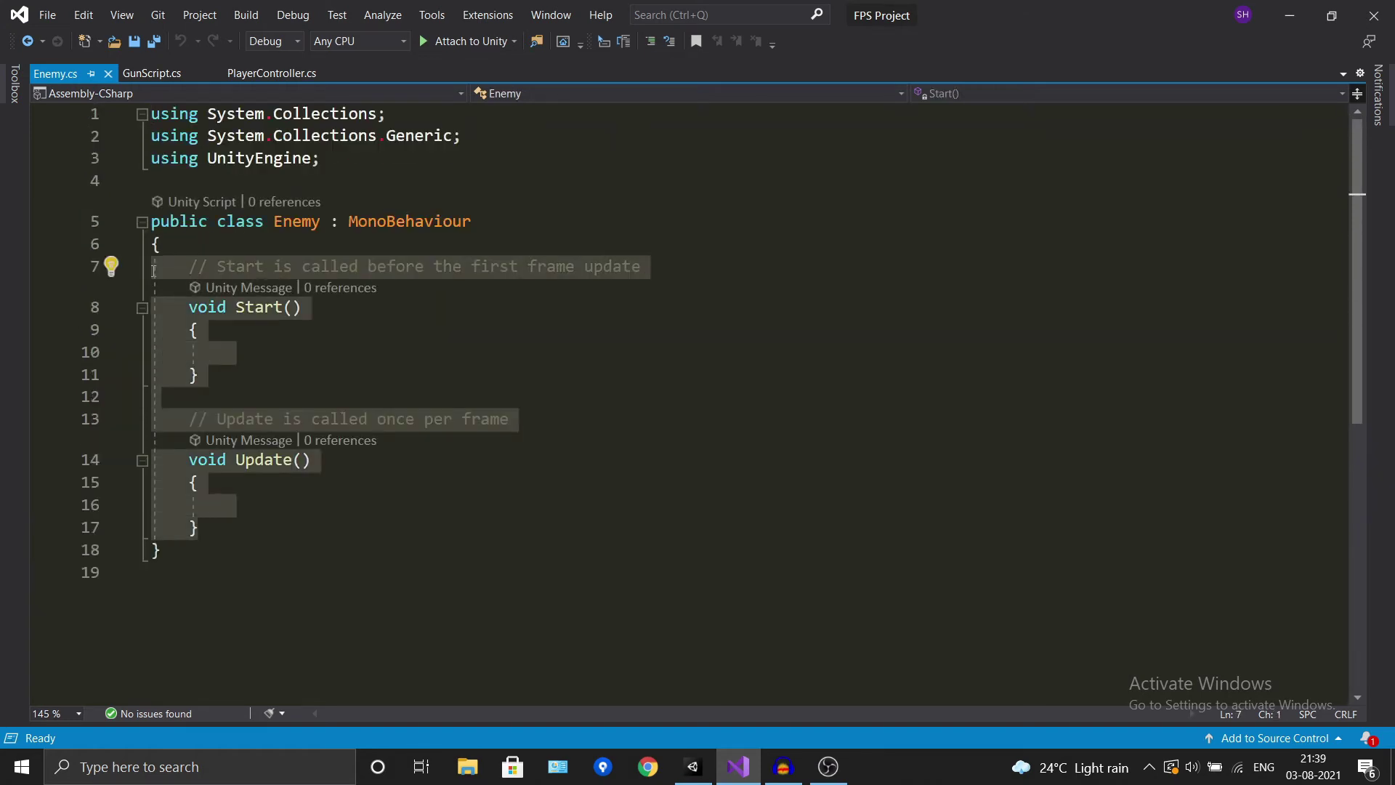
key(Delete)
key(Tab)
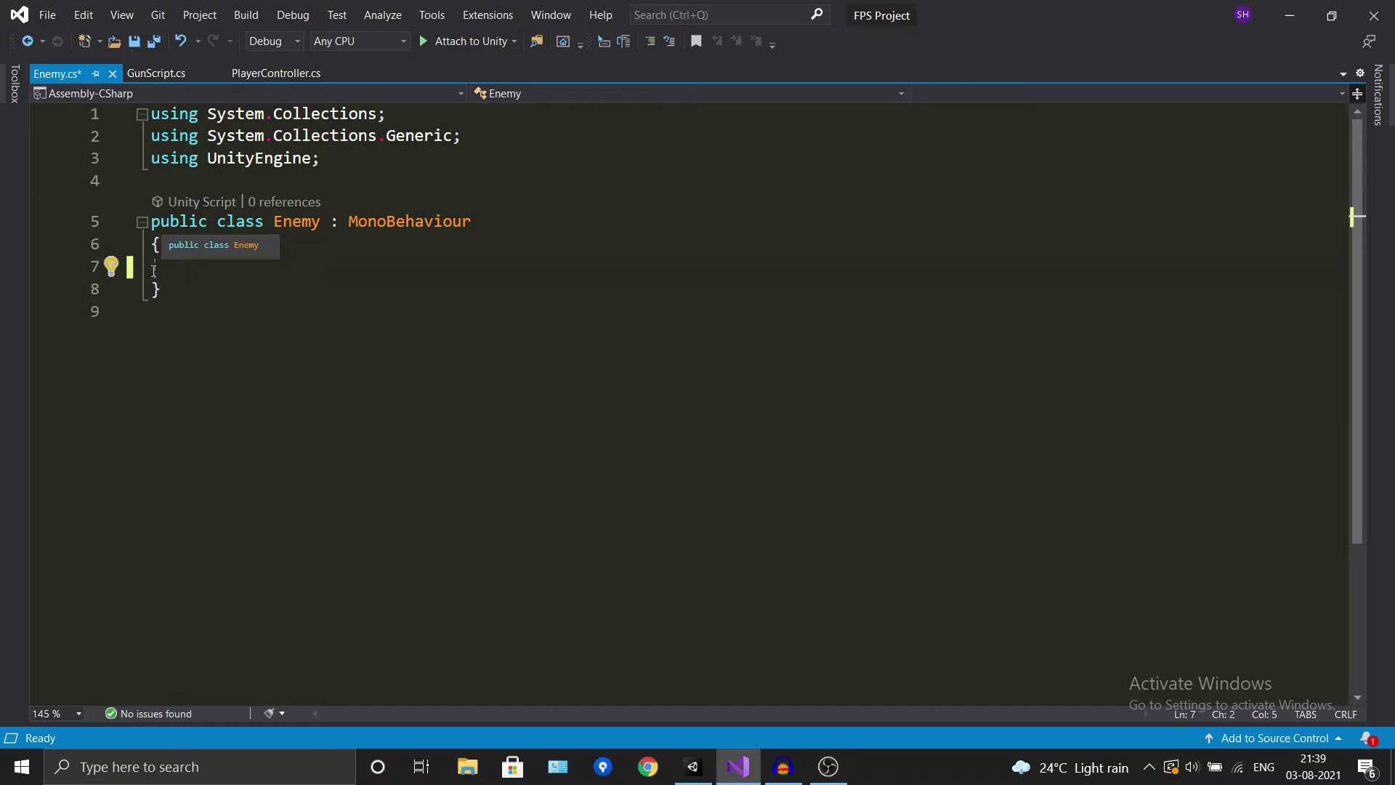
text(public flo)
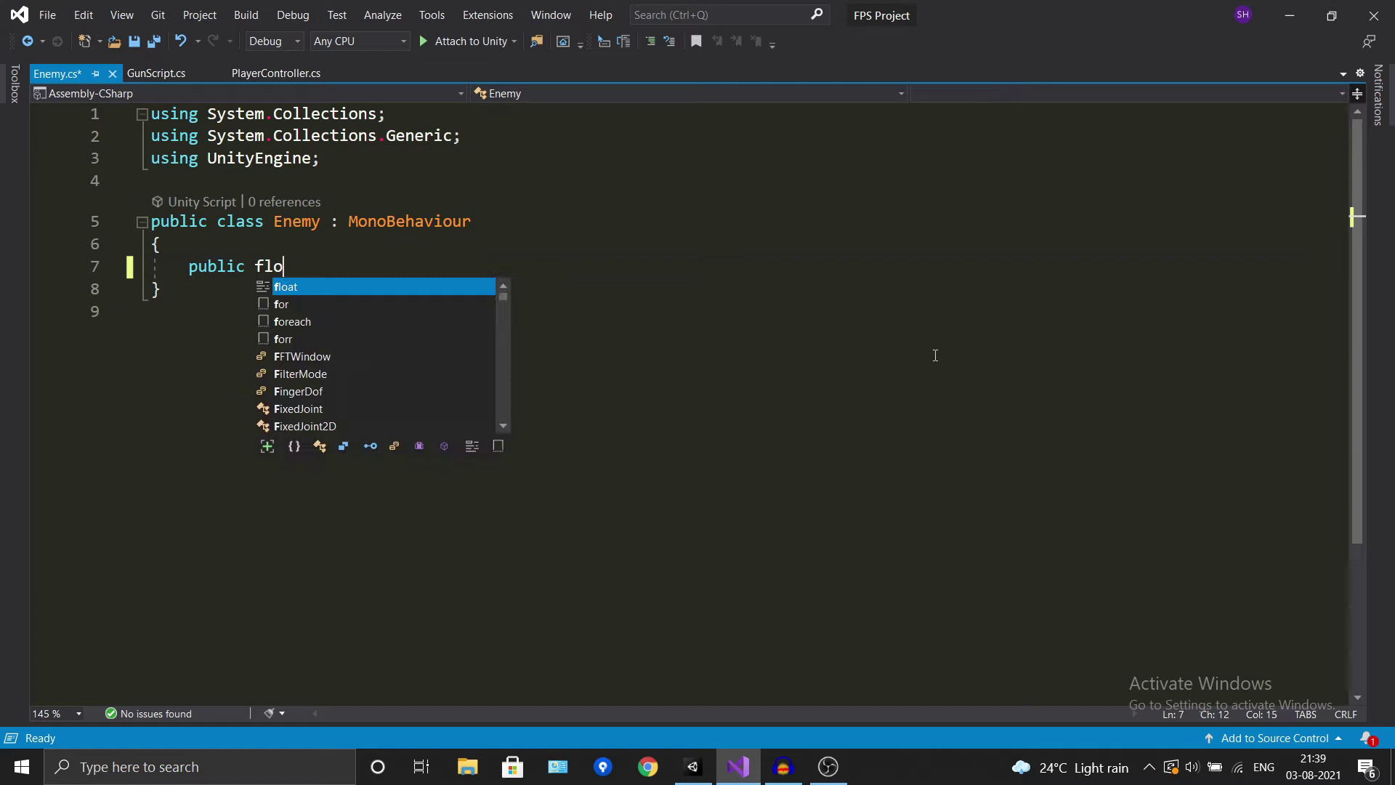
text(at health)
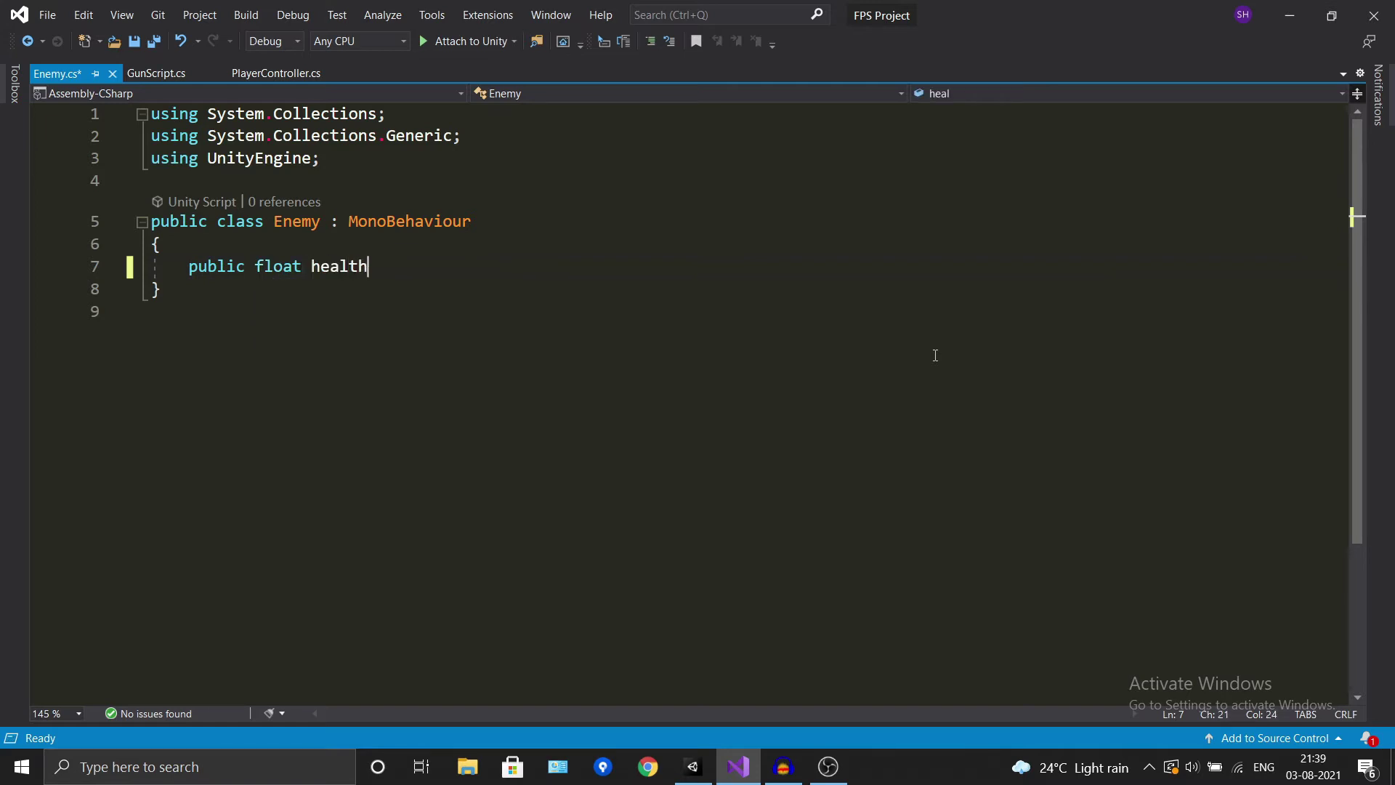
text( = 50f;)
key(Return)
key(ctrl+s)
Step: Add a void GetDamage(float damage) method to Enemy.cs and save
key(Return)
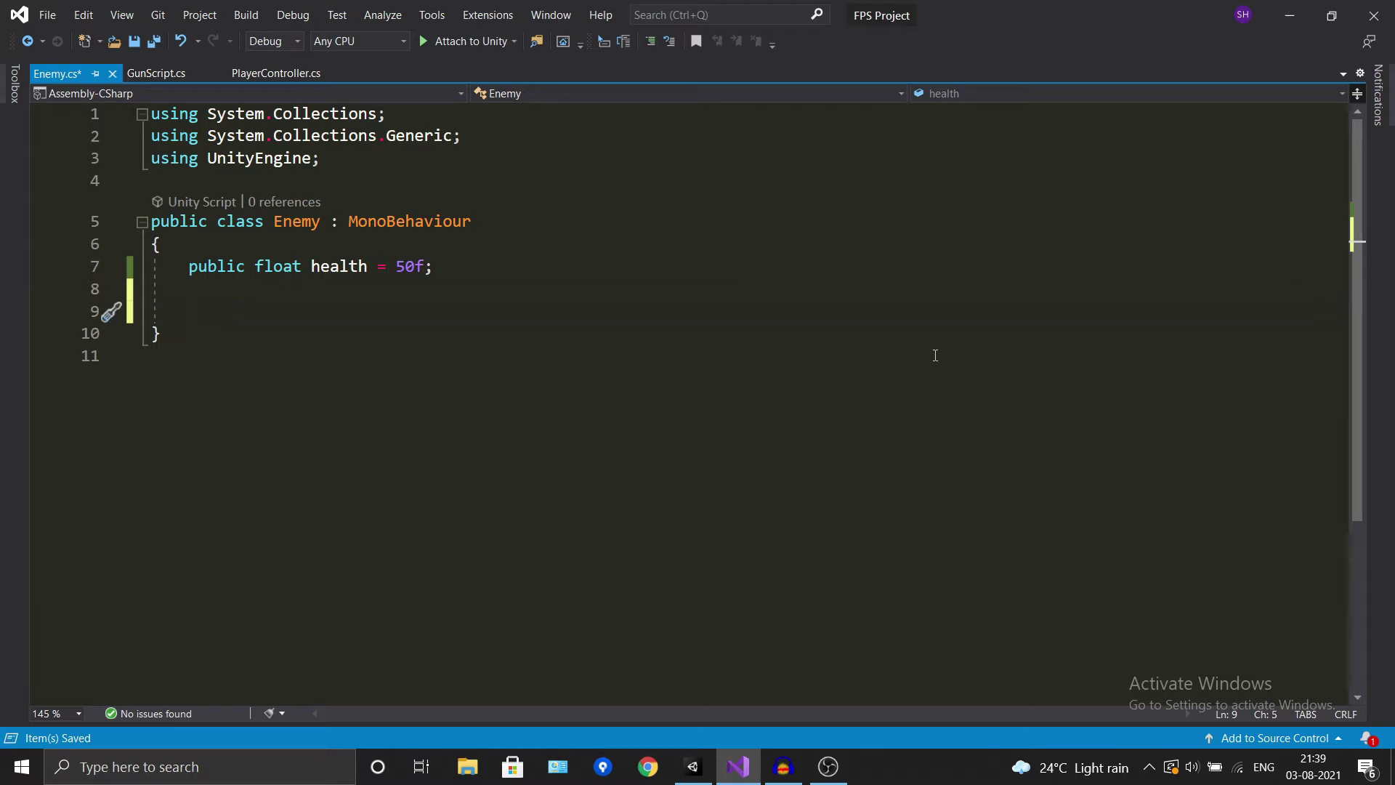
text(void G)
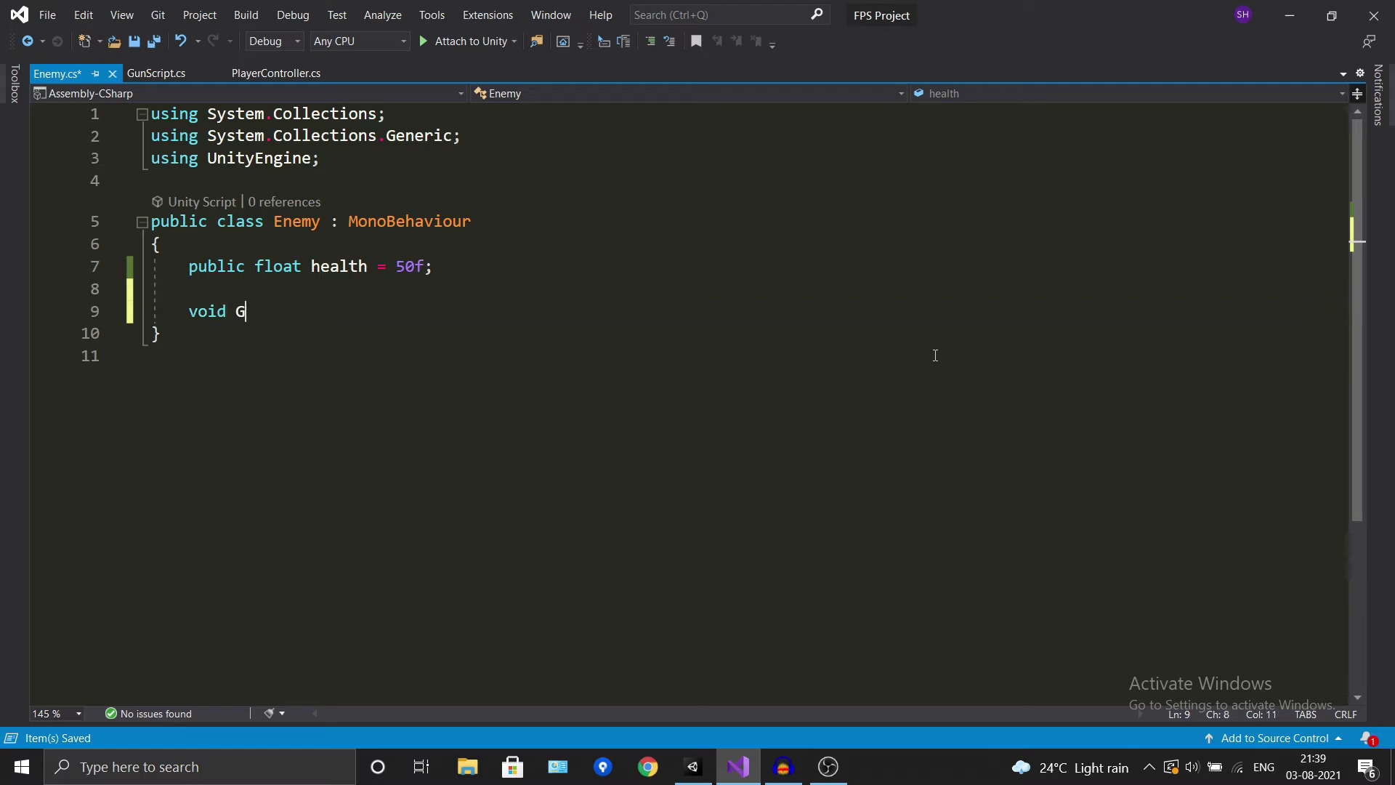
text(a)
text(et)
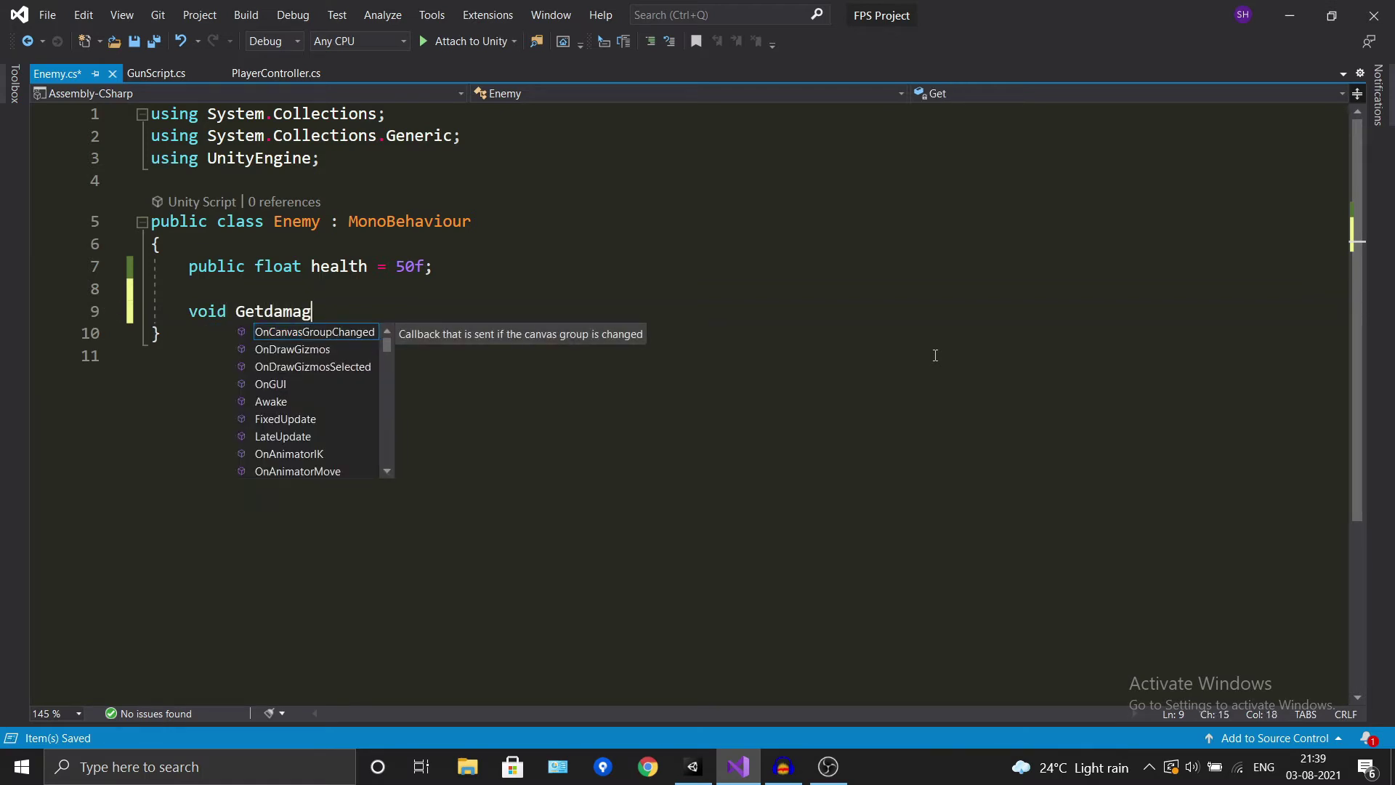
text(())
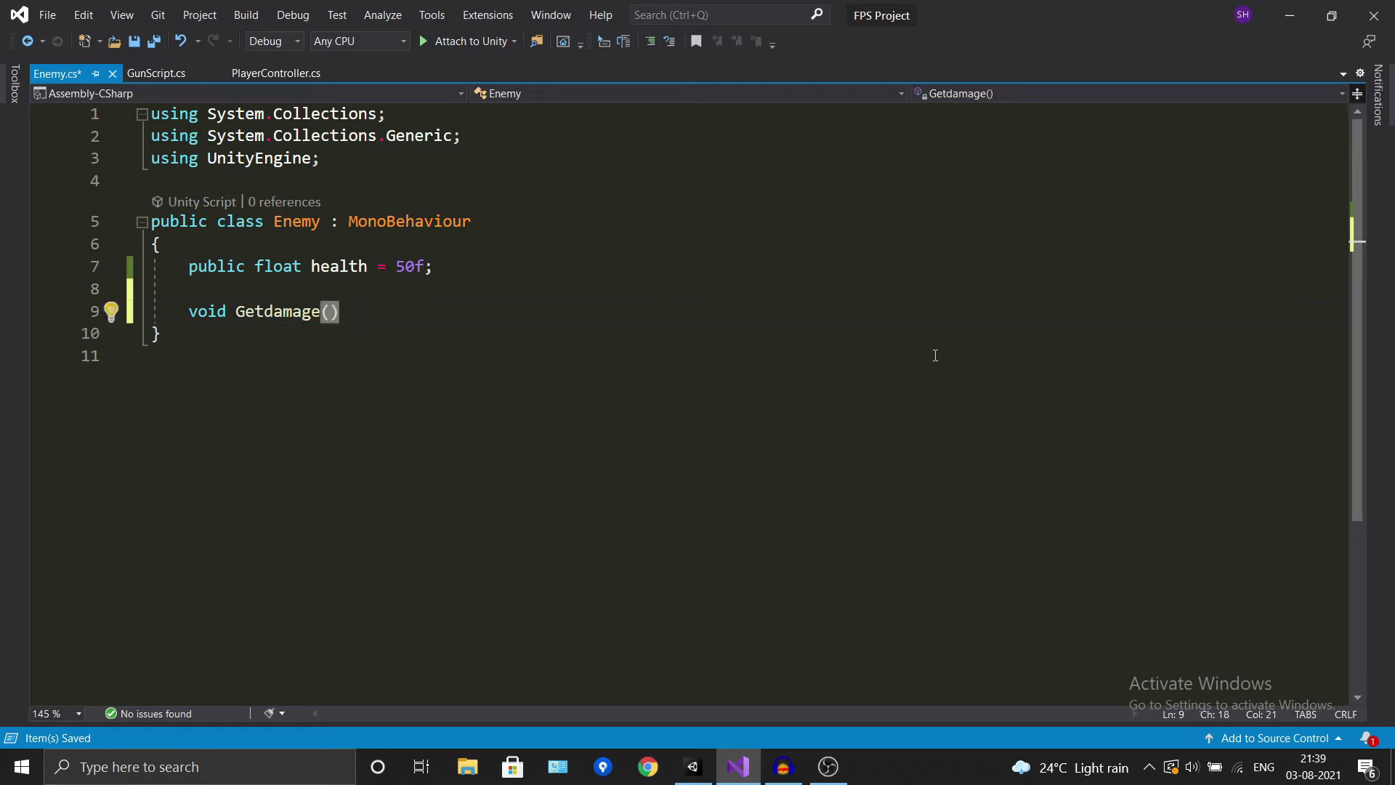
text({)
key(Return)
key(Up)
key(Up)
key(Right)
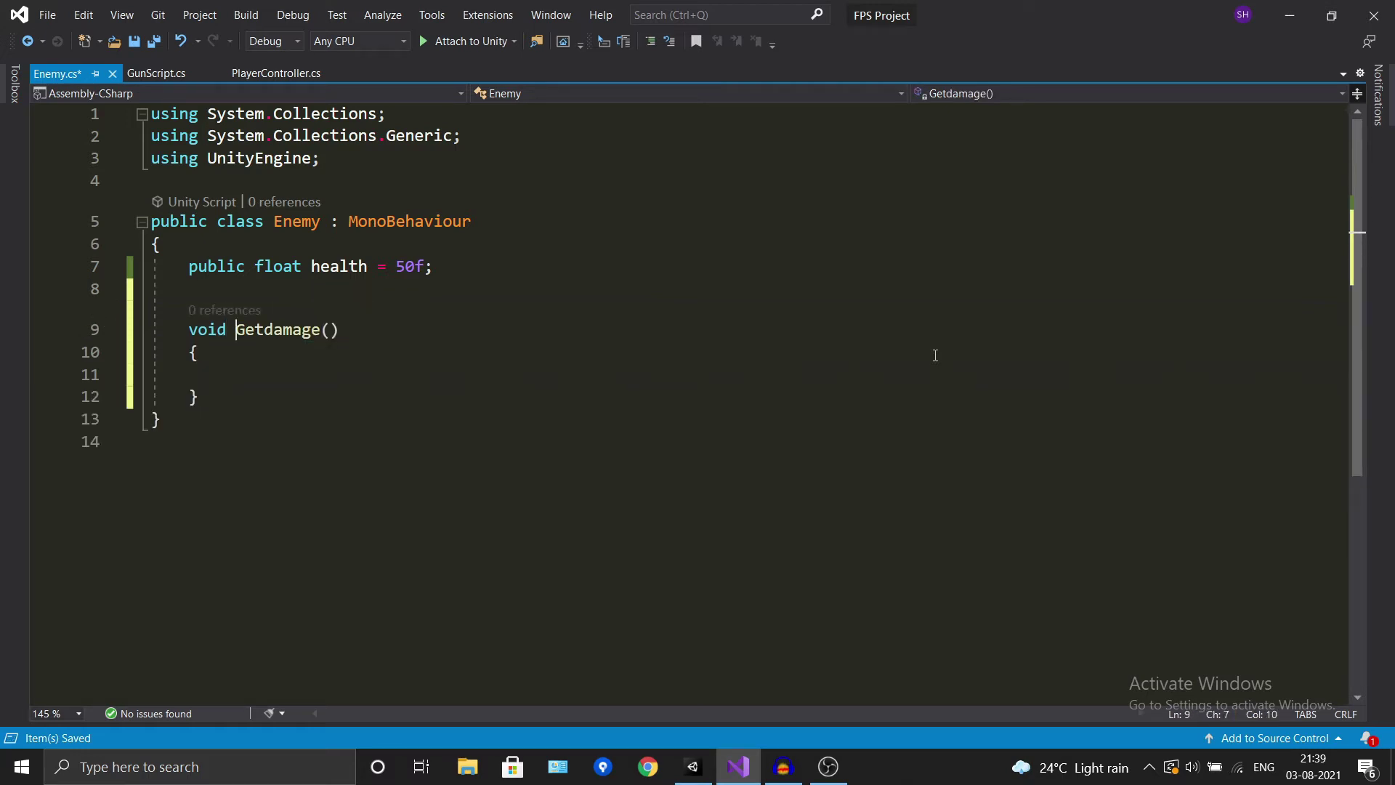
key(Right)
key(Right)
key(Right)
key(BackSpace)
text(D)
key(Right)
key(Right)
key(Right)
key(Right)
key(Right)
text(float dama)
key(Down)
key(Down)
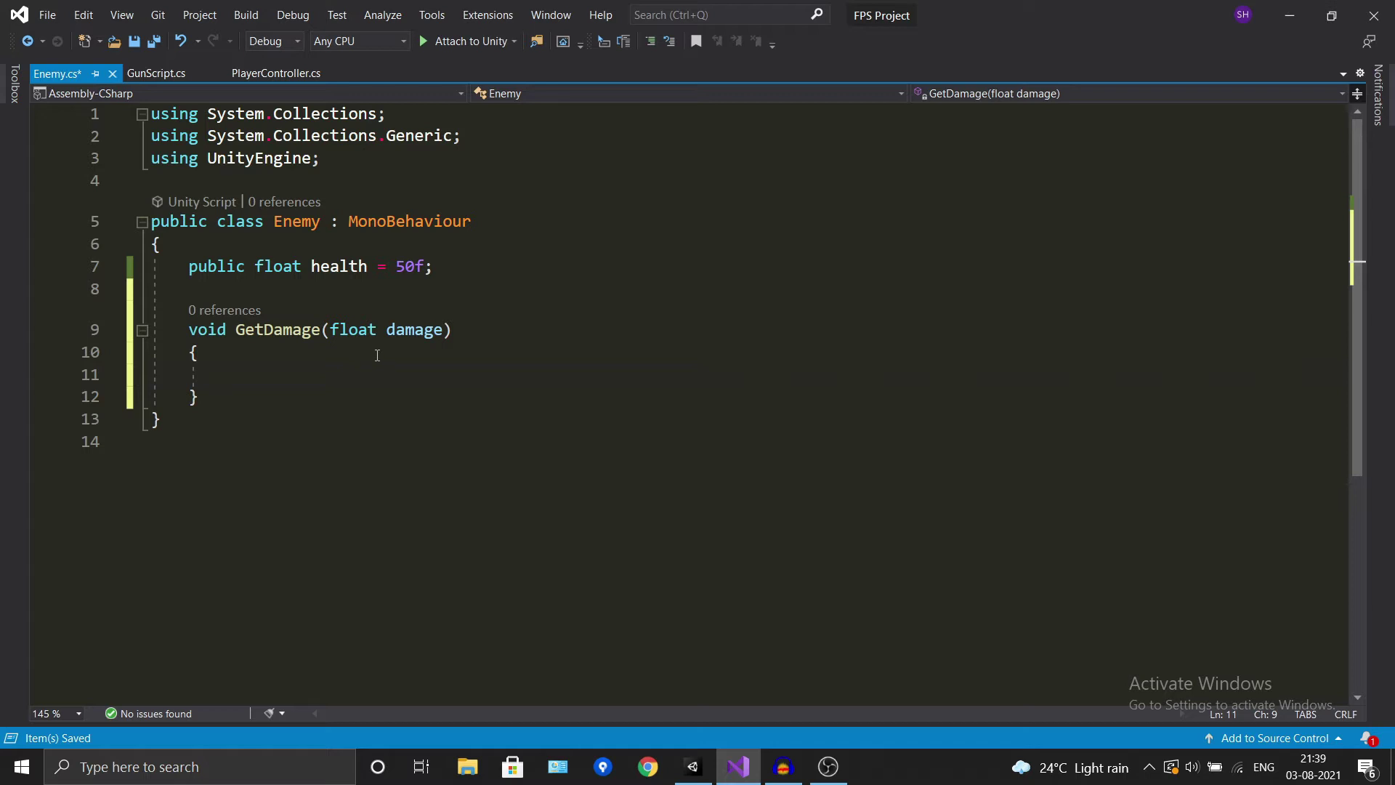
key(ctrl+s)
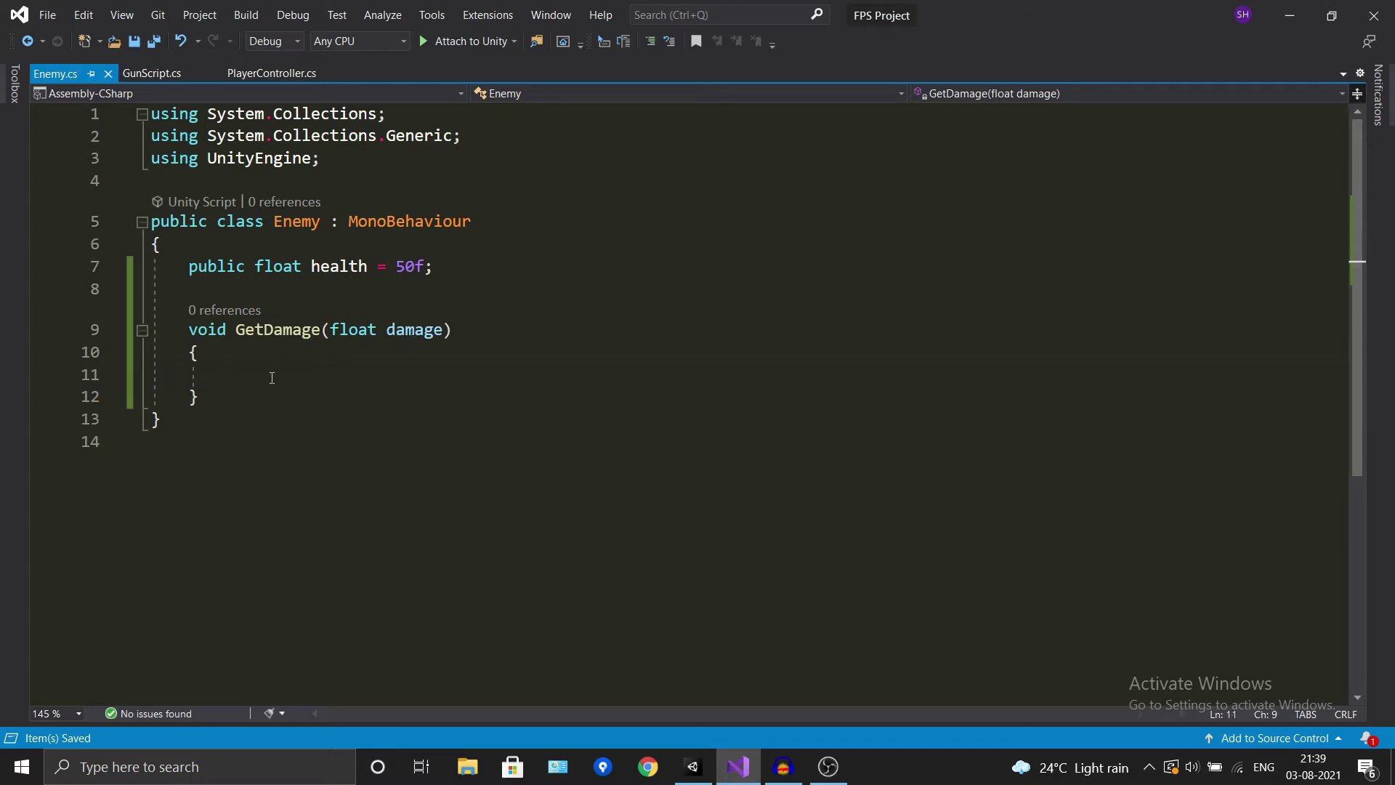
Step: Write health -= damage; inside GetDamage and save
text(h)
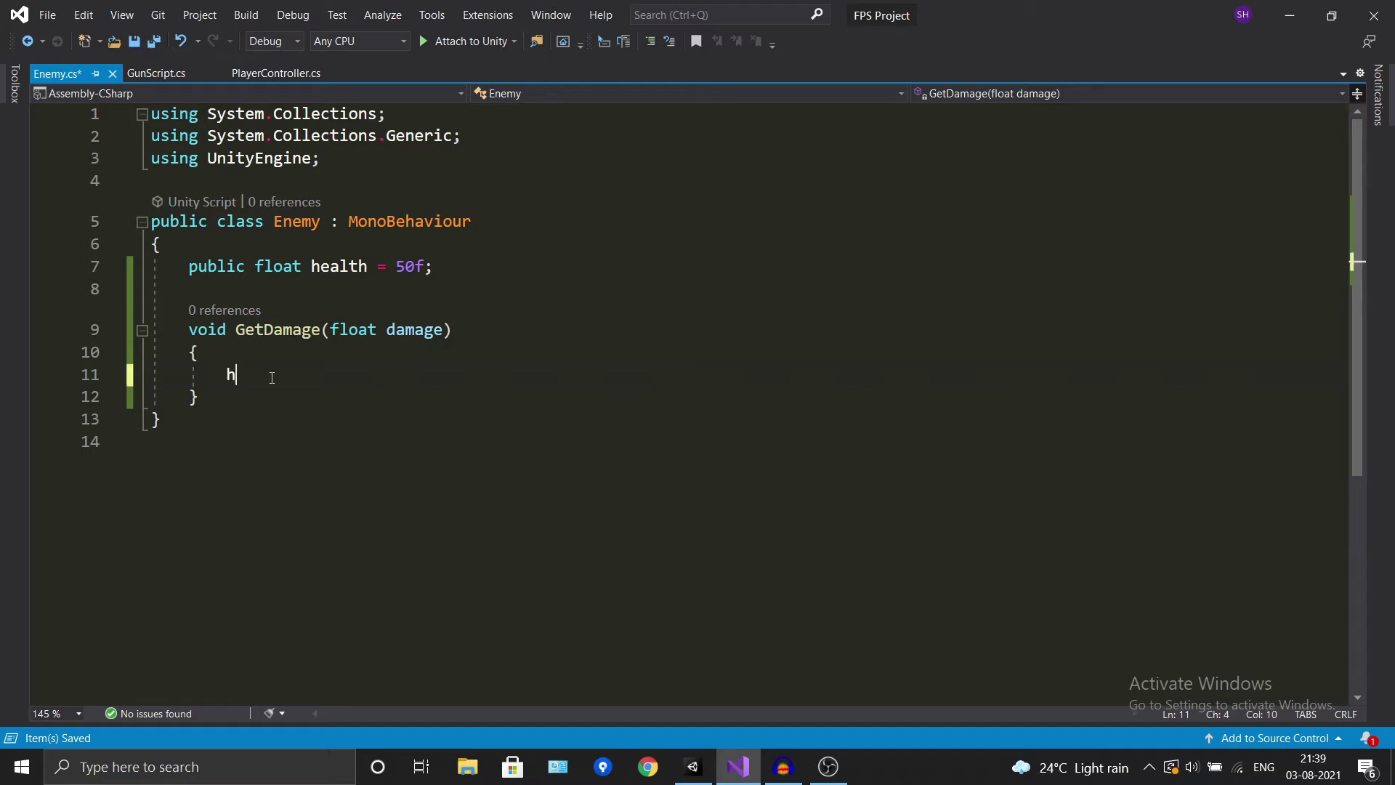
text(ealth)
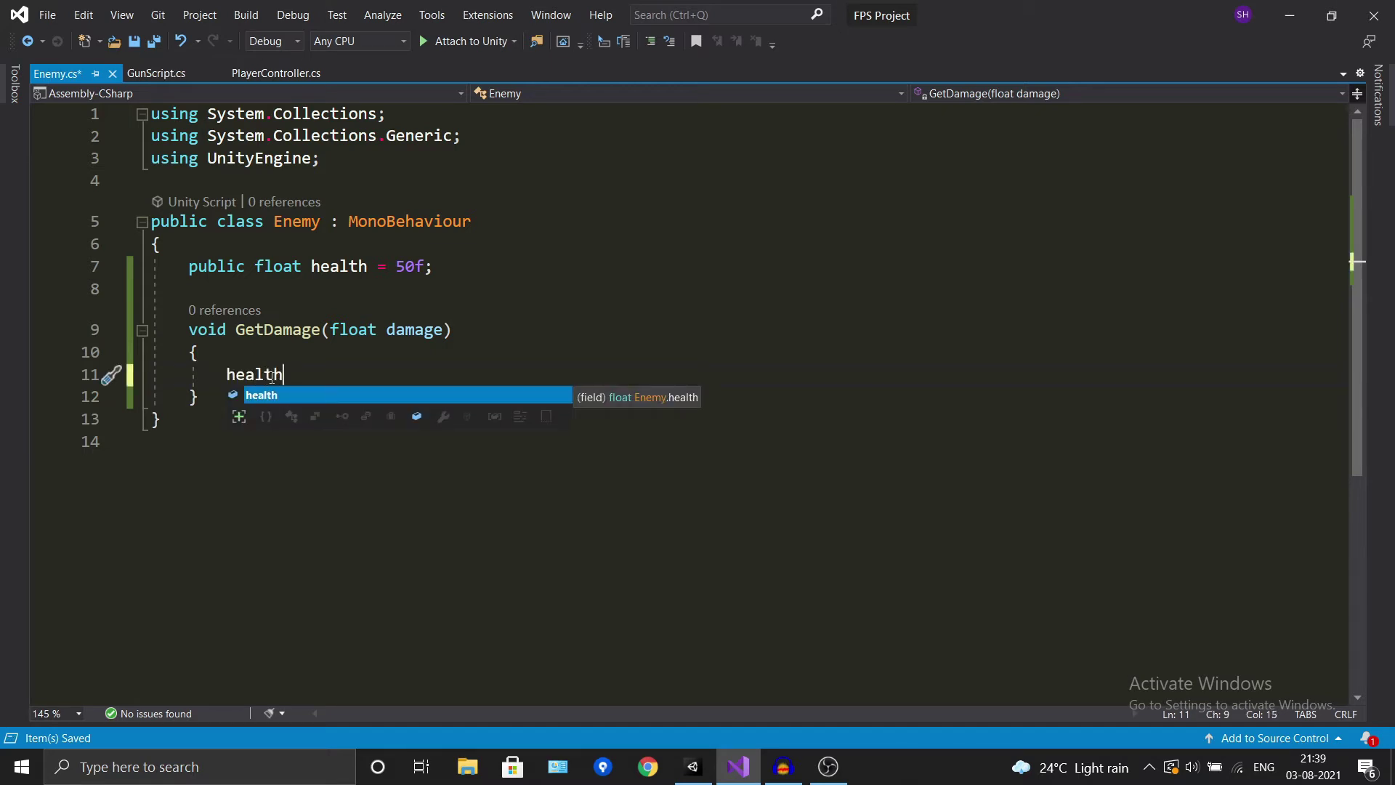
text(-=damage)
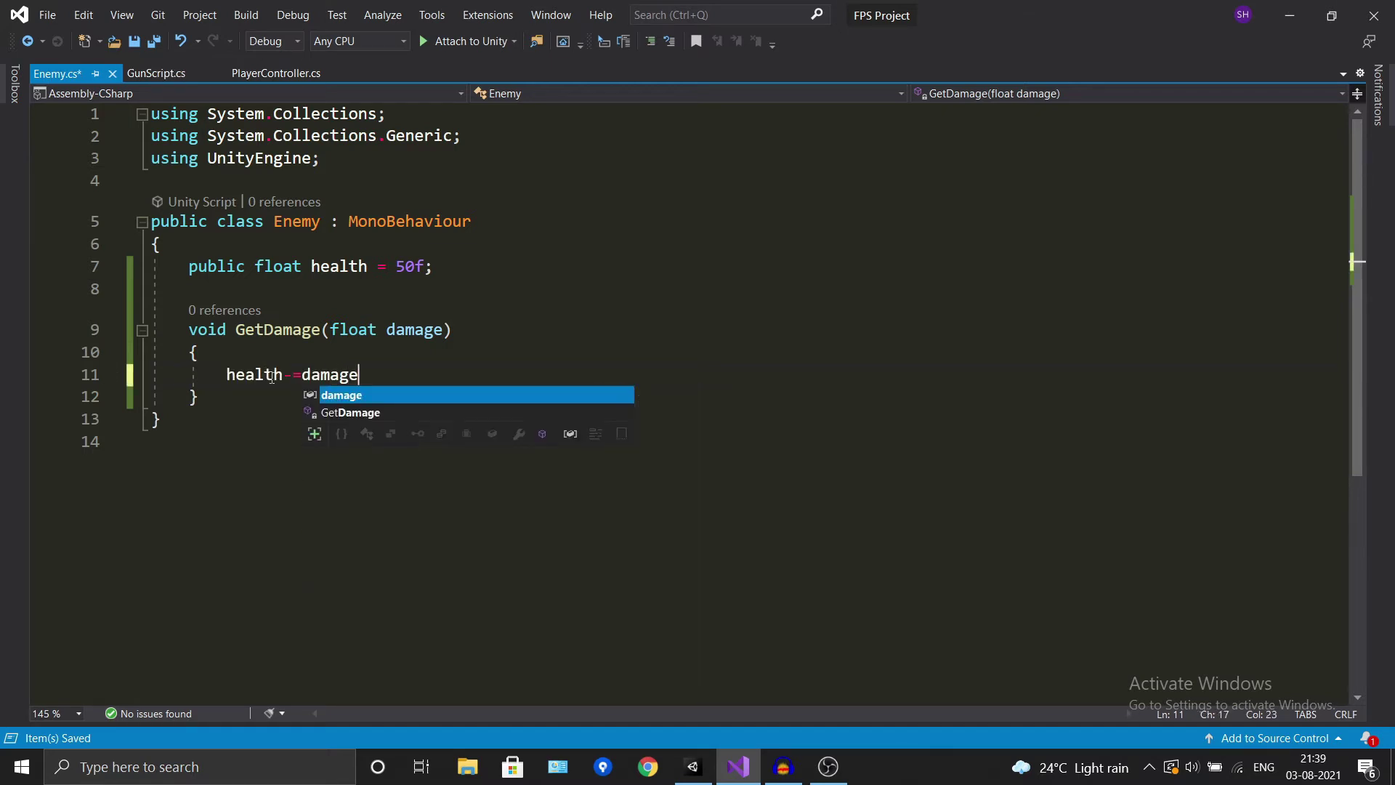
key(Escape)
text(;)
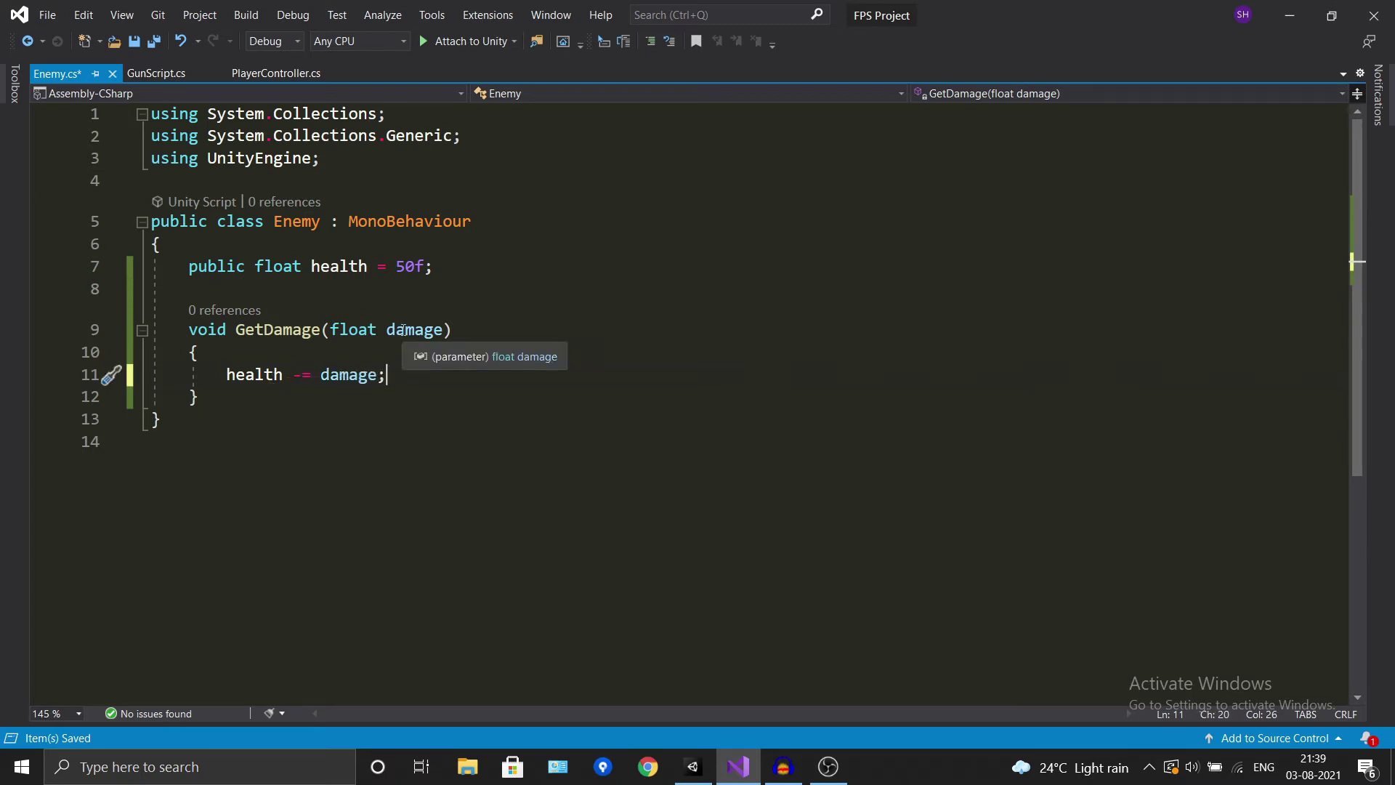
key(ctrl+s)
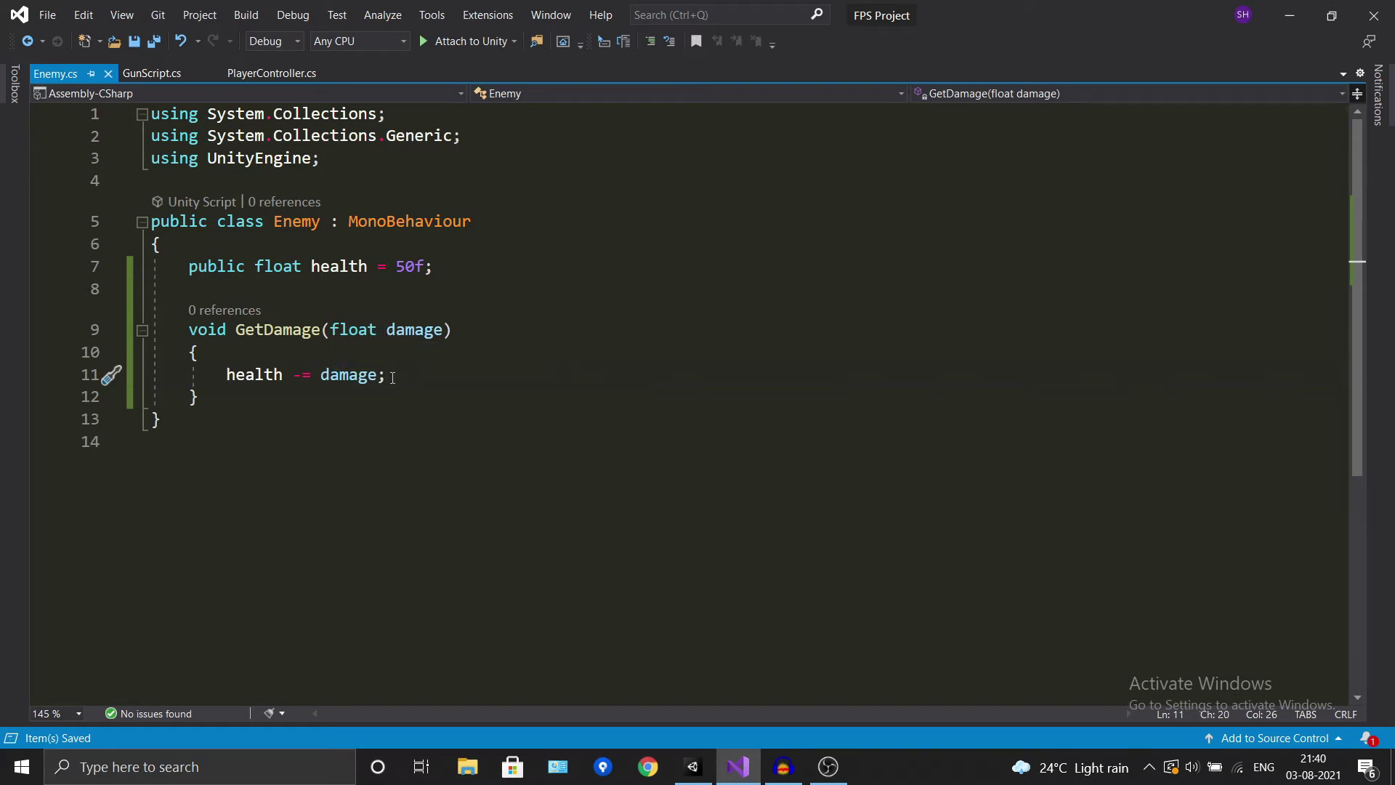
key(Up)
key(Up)
key(Right)
key(Right)
key(Right)
key(Right)
key(Right)
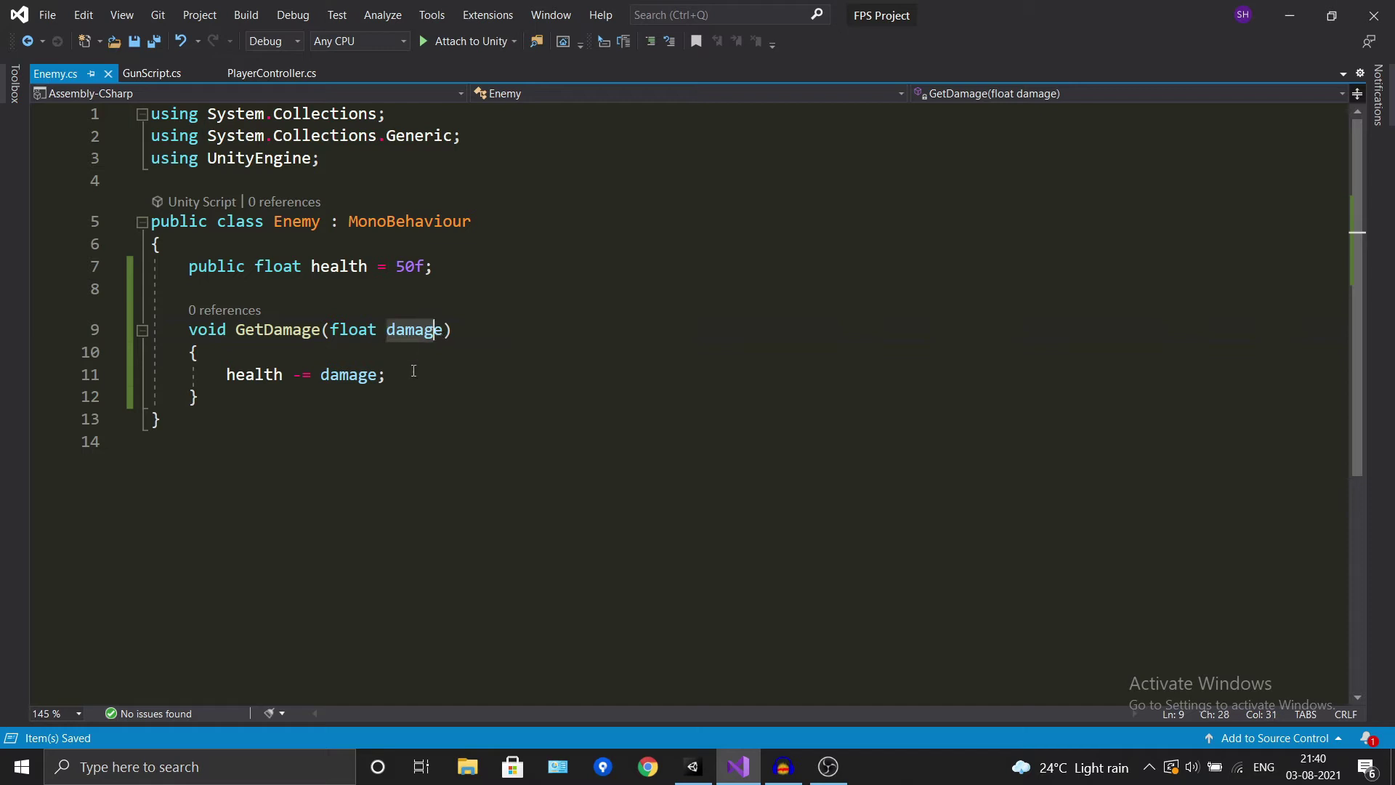
drag(411, 371, 152, 351)
click(408, 371)
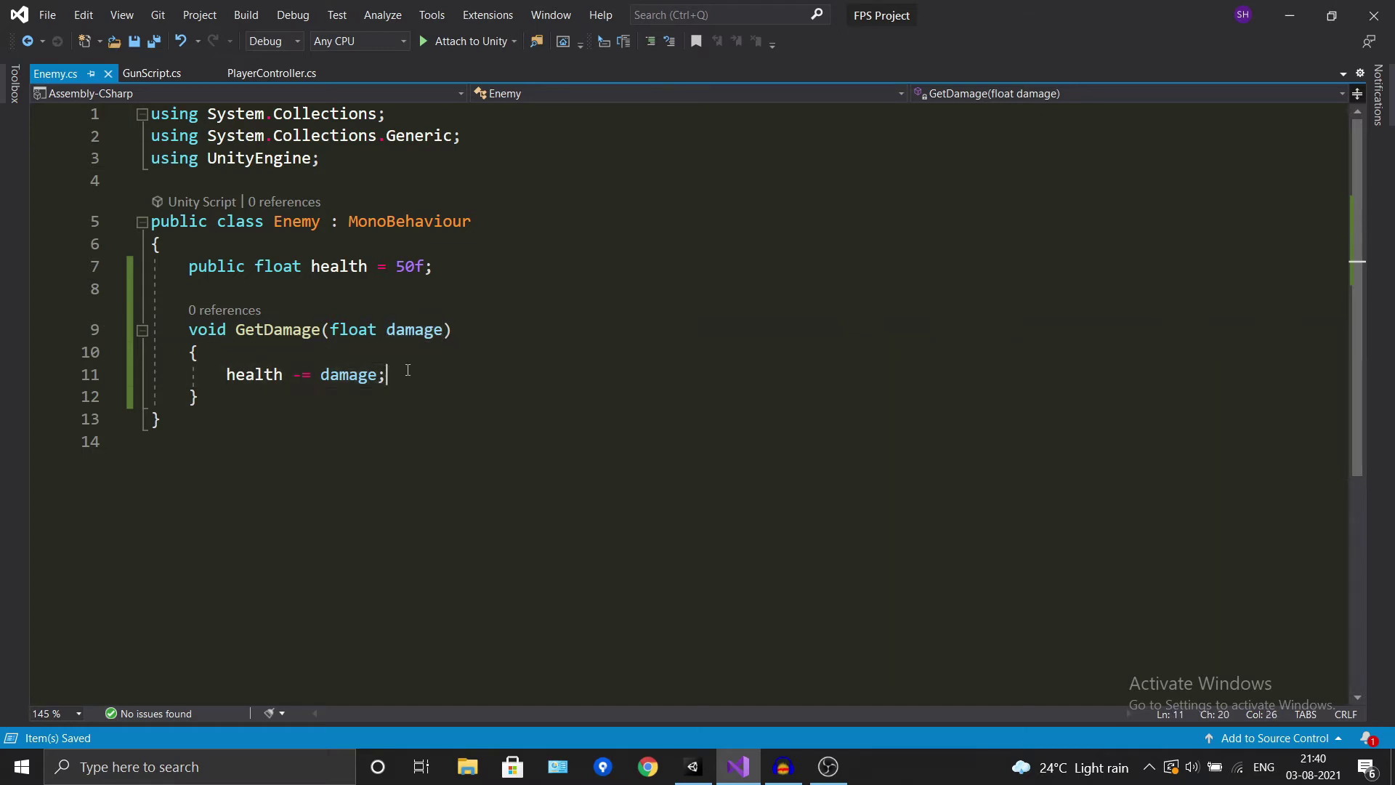
Step: Add an if (health <= 0) check below the subtraction in GetDamage and save
key(Return)
text(i)
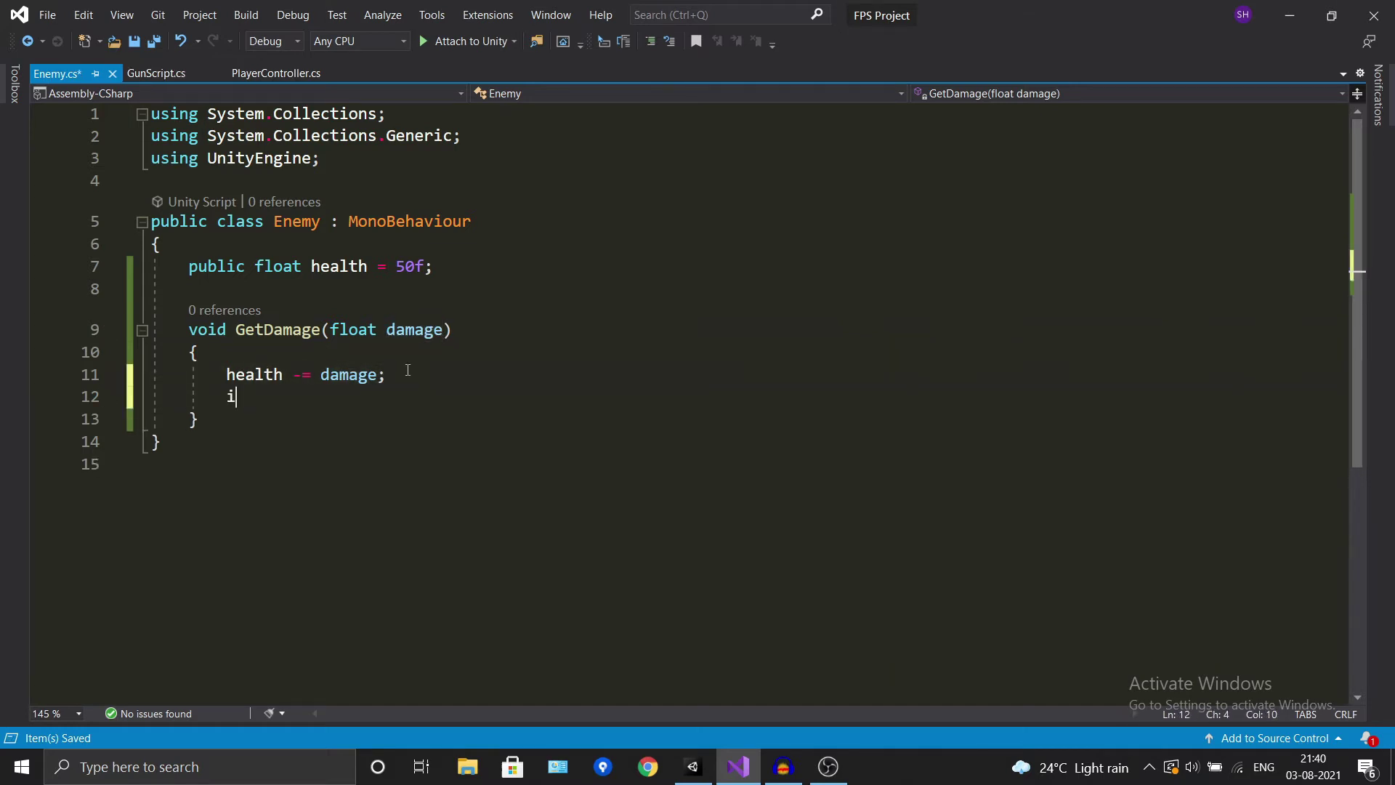
text(f)
key(Tab)
key(Tab)
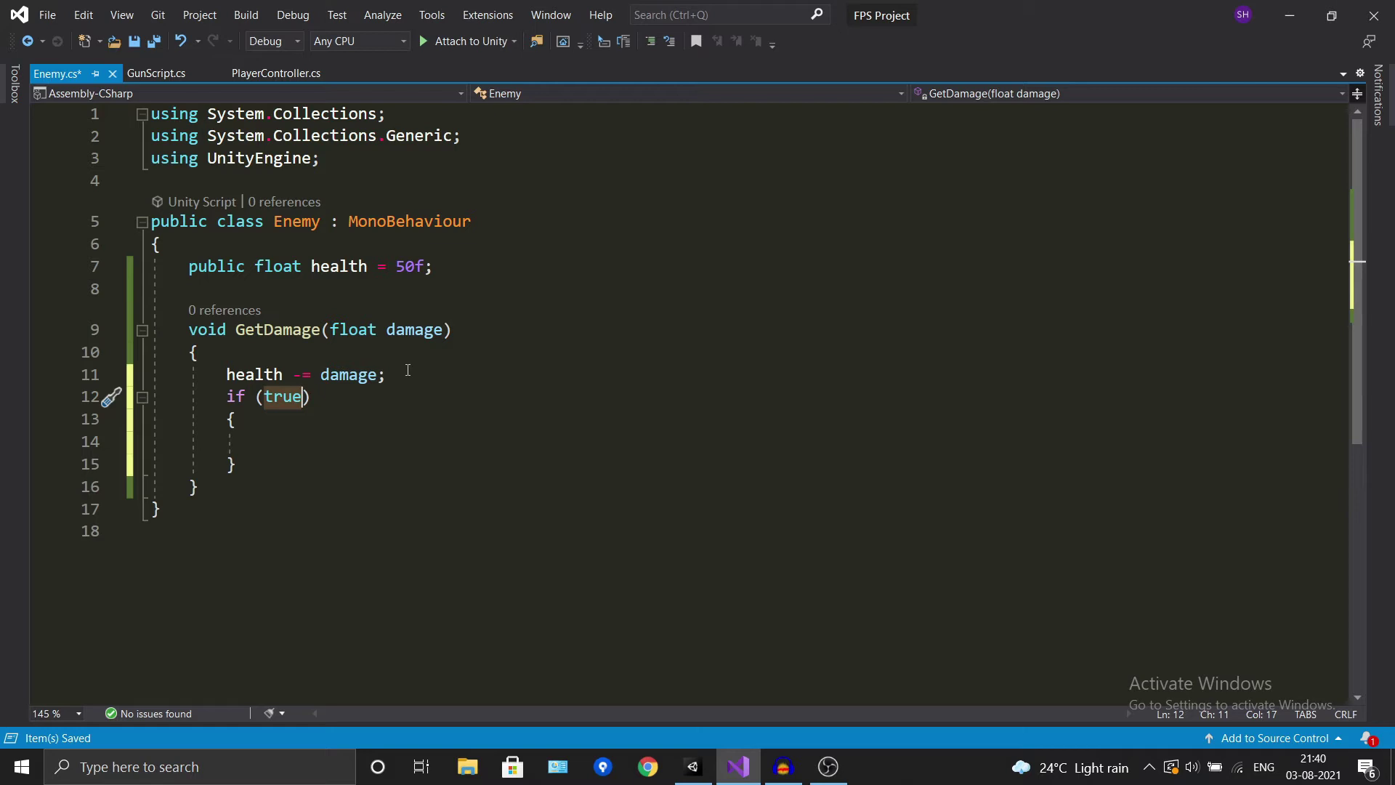
text(health)
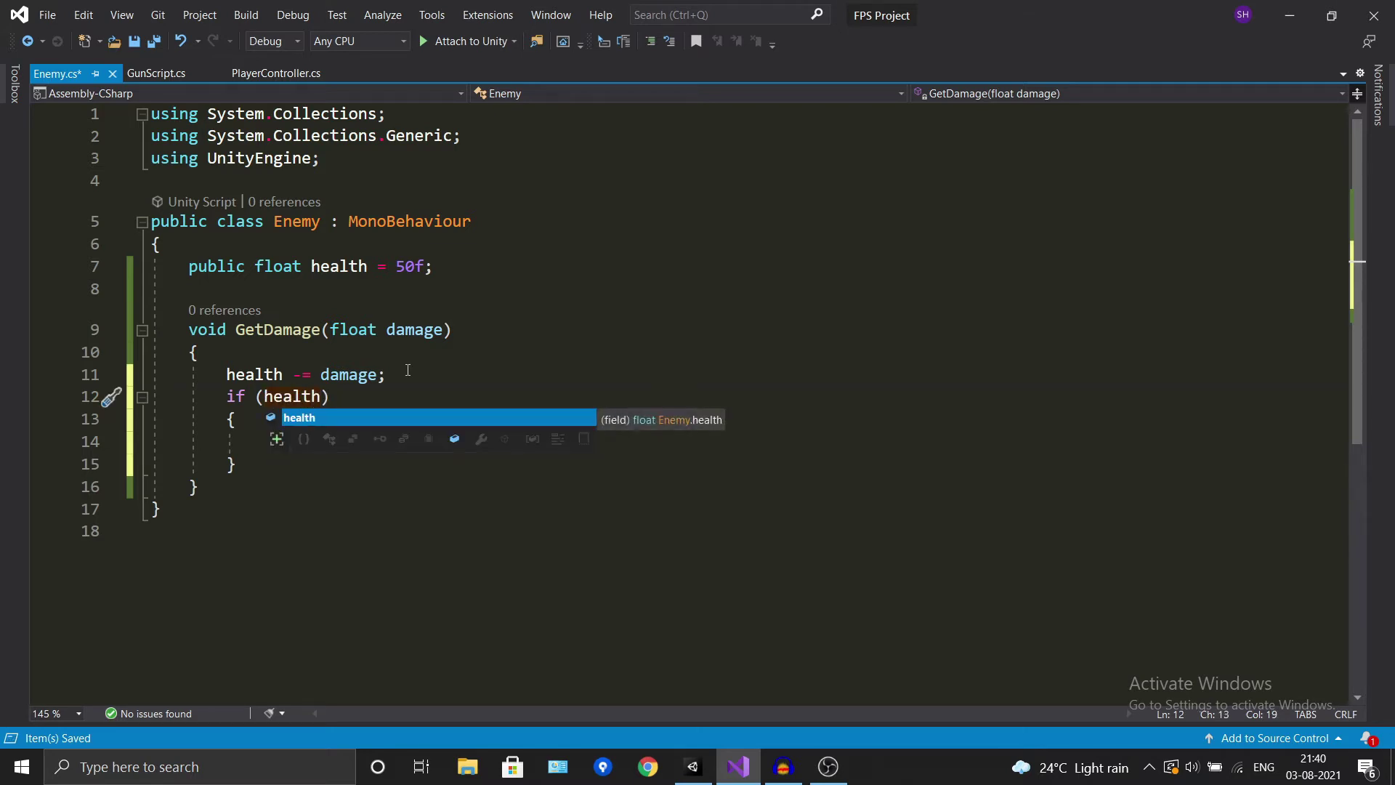
key(Escape)
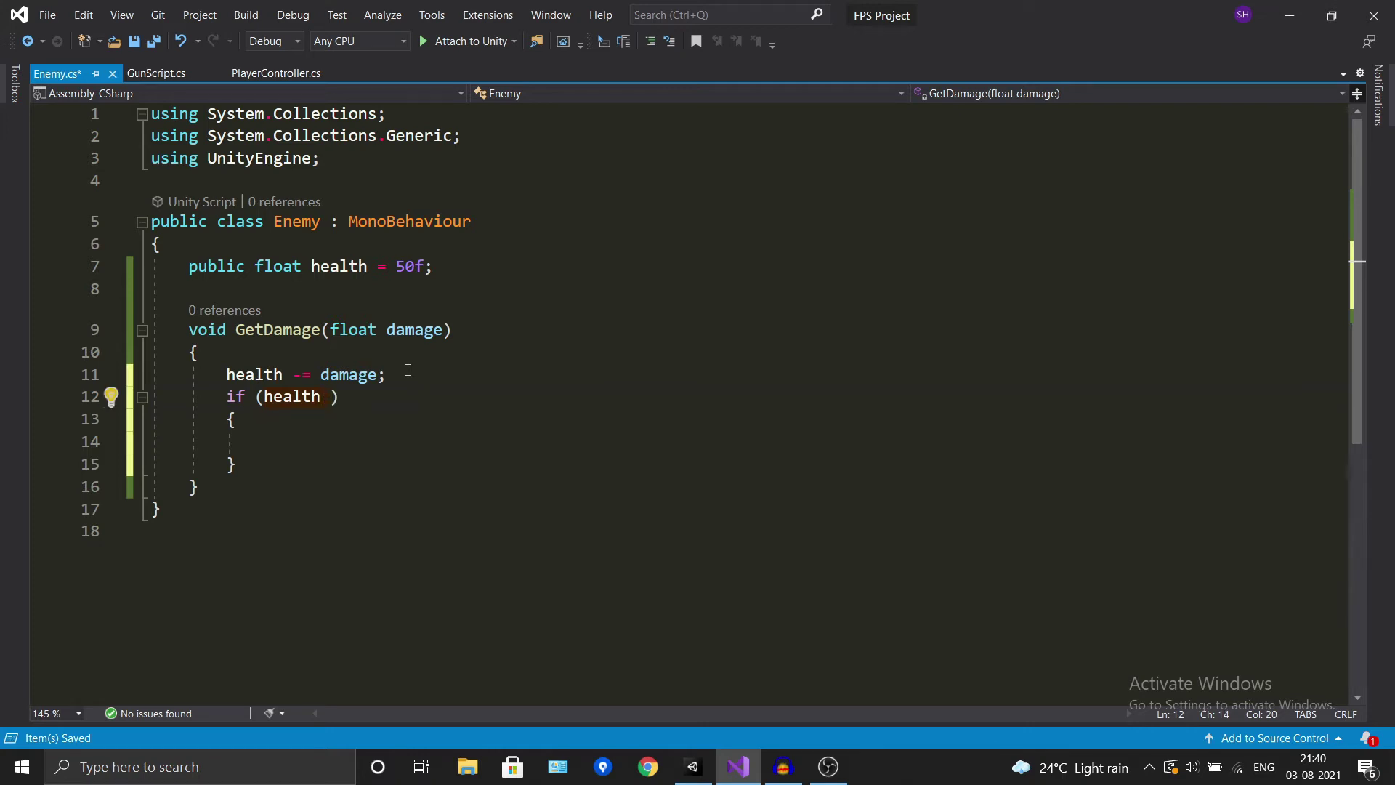
text(<=0)
key(Left)
key(Left)
key(Right)
key(Right)
key(BackSpace)
key(Right)
key(Down)
key(Down)
key(ctrl+s)
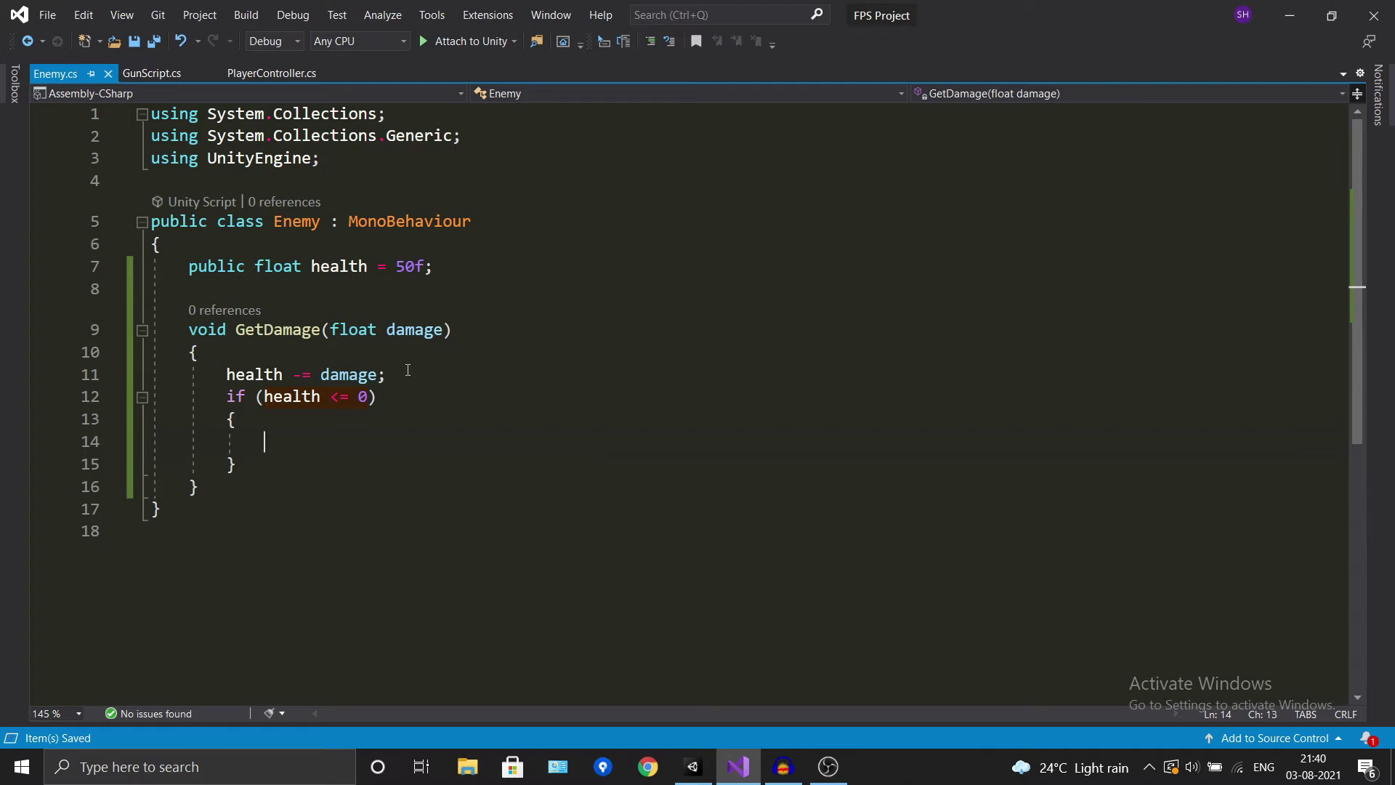
Step: Call Destroy(this.gameObject) inside the health check, save, and review the GetDamage logic
text(thi)
key(Escape)
key(BackSpace)
key(BackSpace)
key(BackSpace)
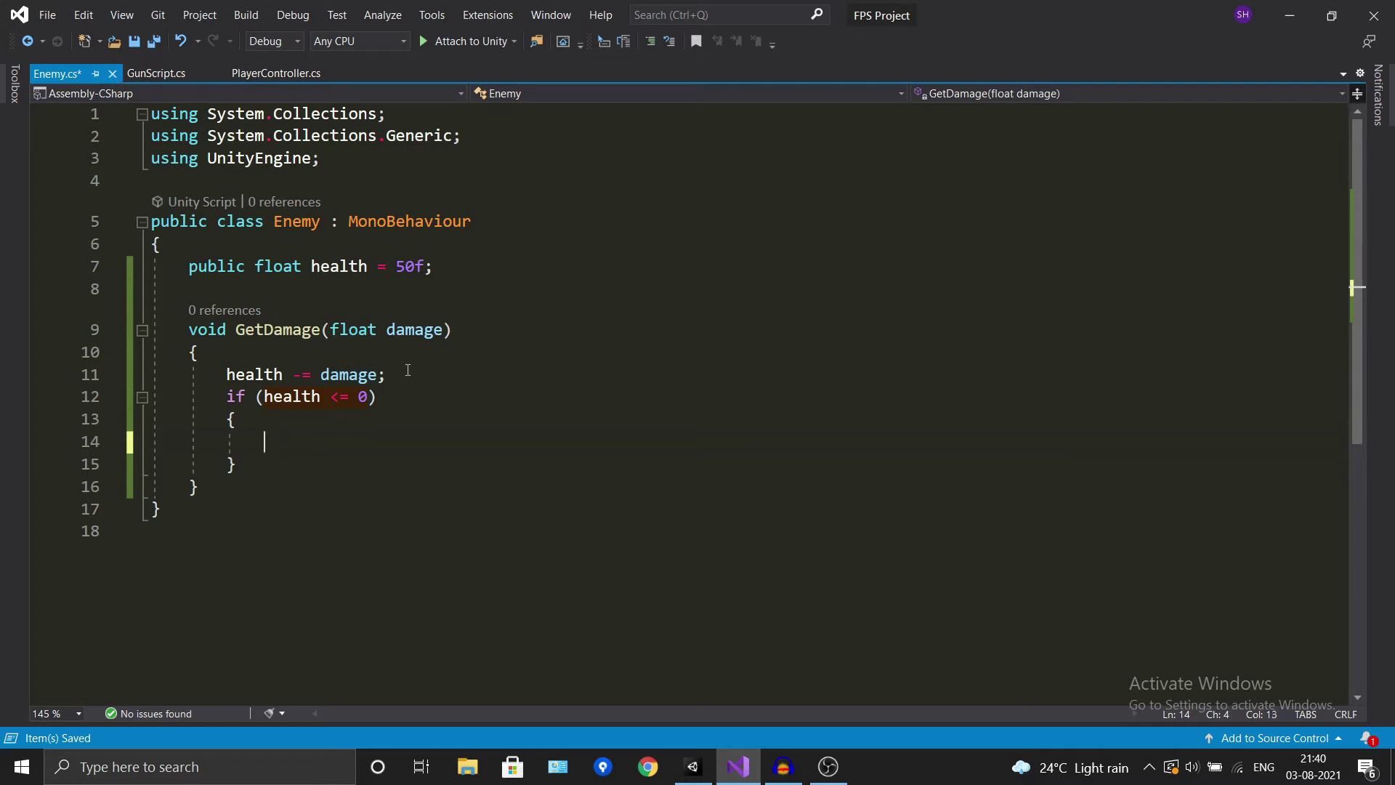
text(Destroy)
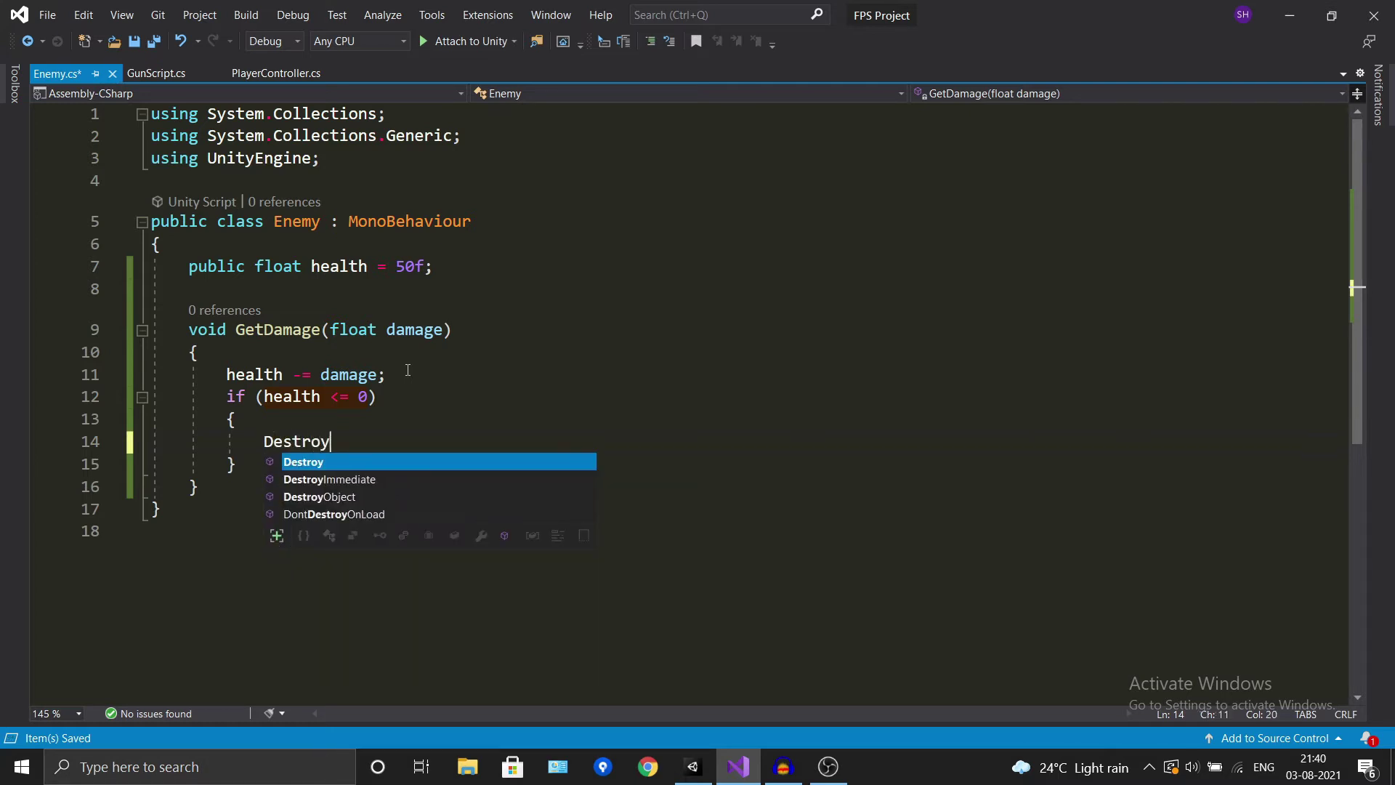
key(BackSpace)
text((TH.Gamo);)
key(ctrl+s)
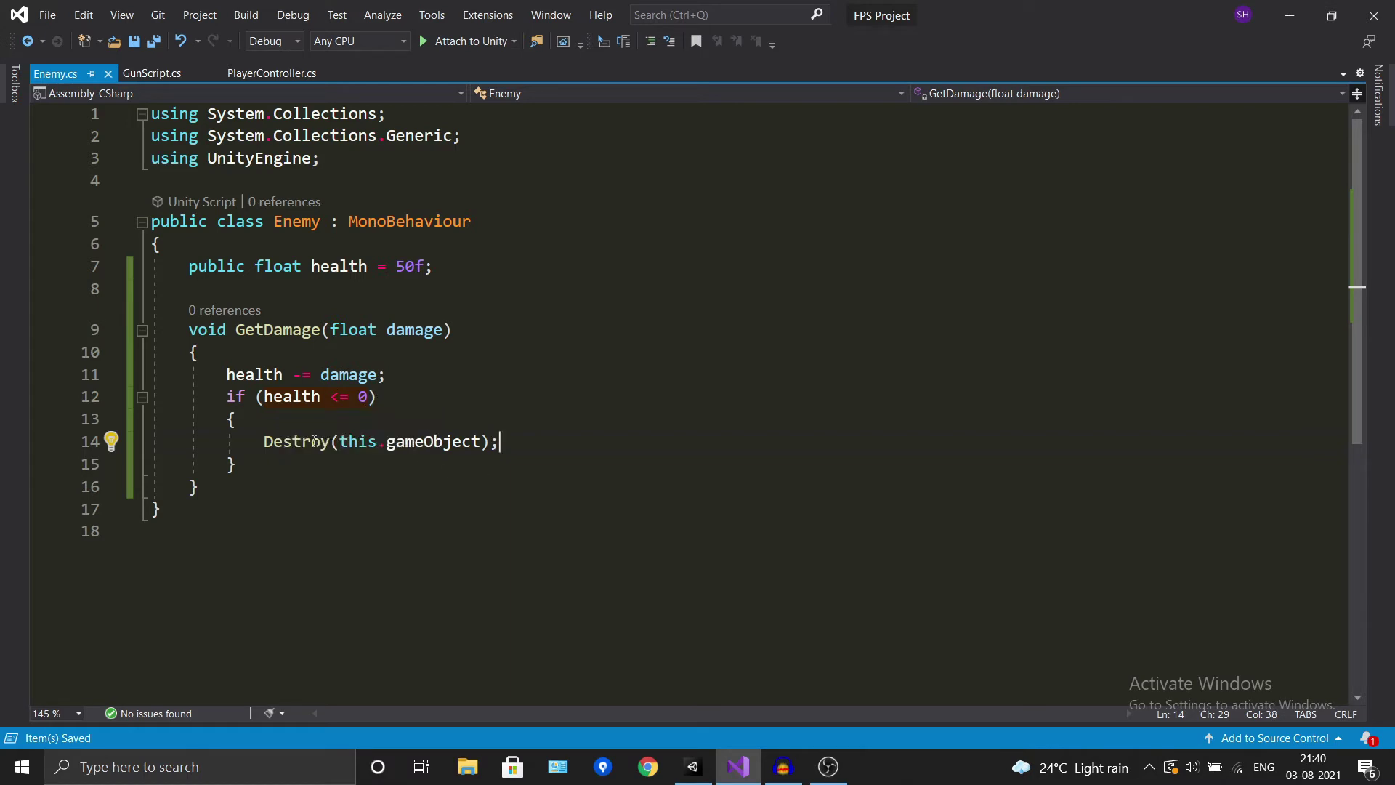
click(426, 378)
click(480, 337)
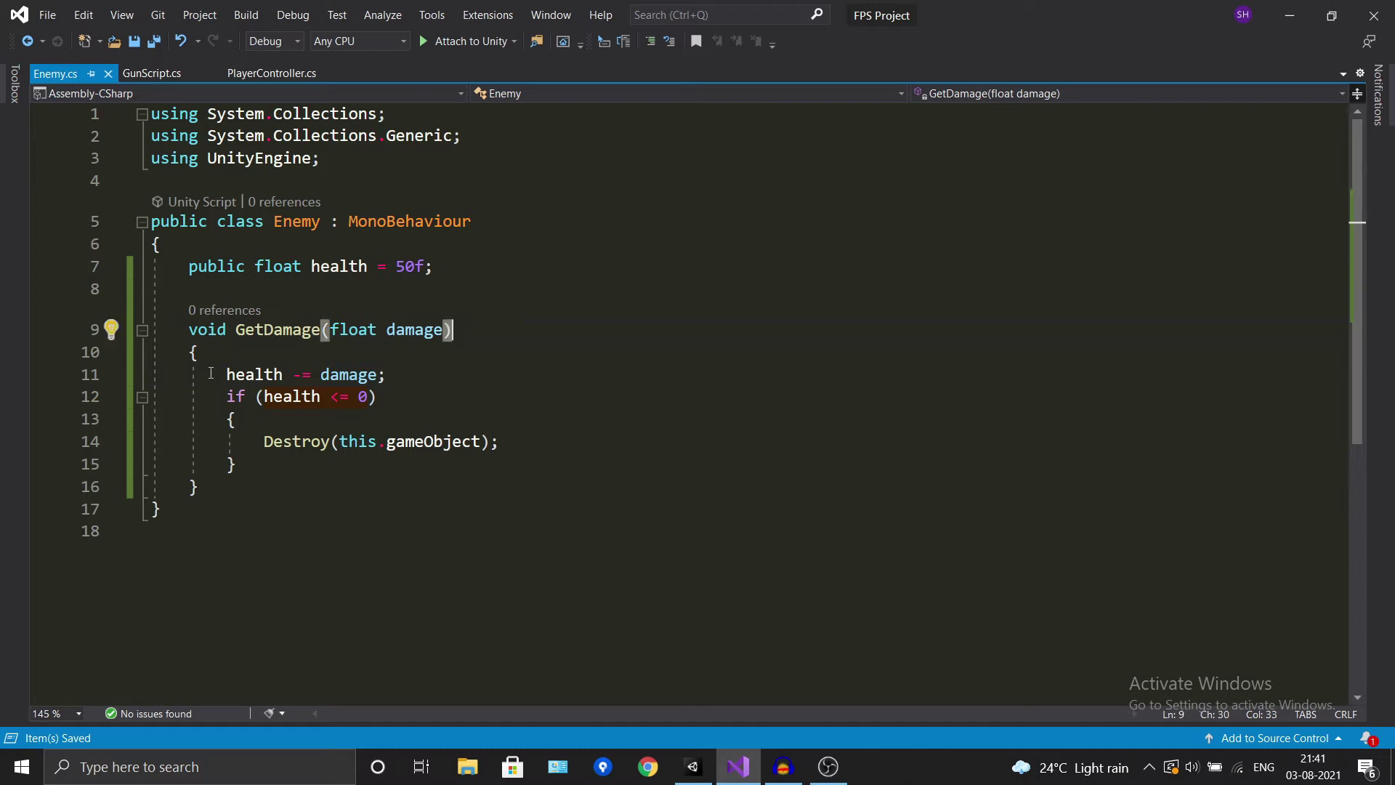
drag(211, 374, 263, 464)
click(263, 464)
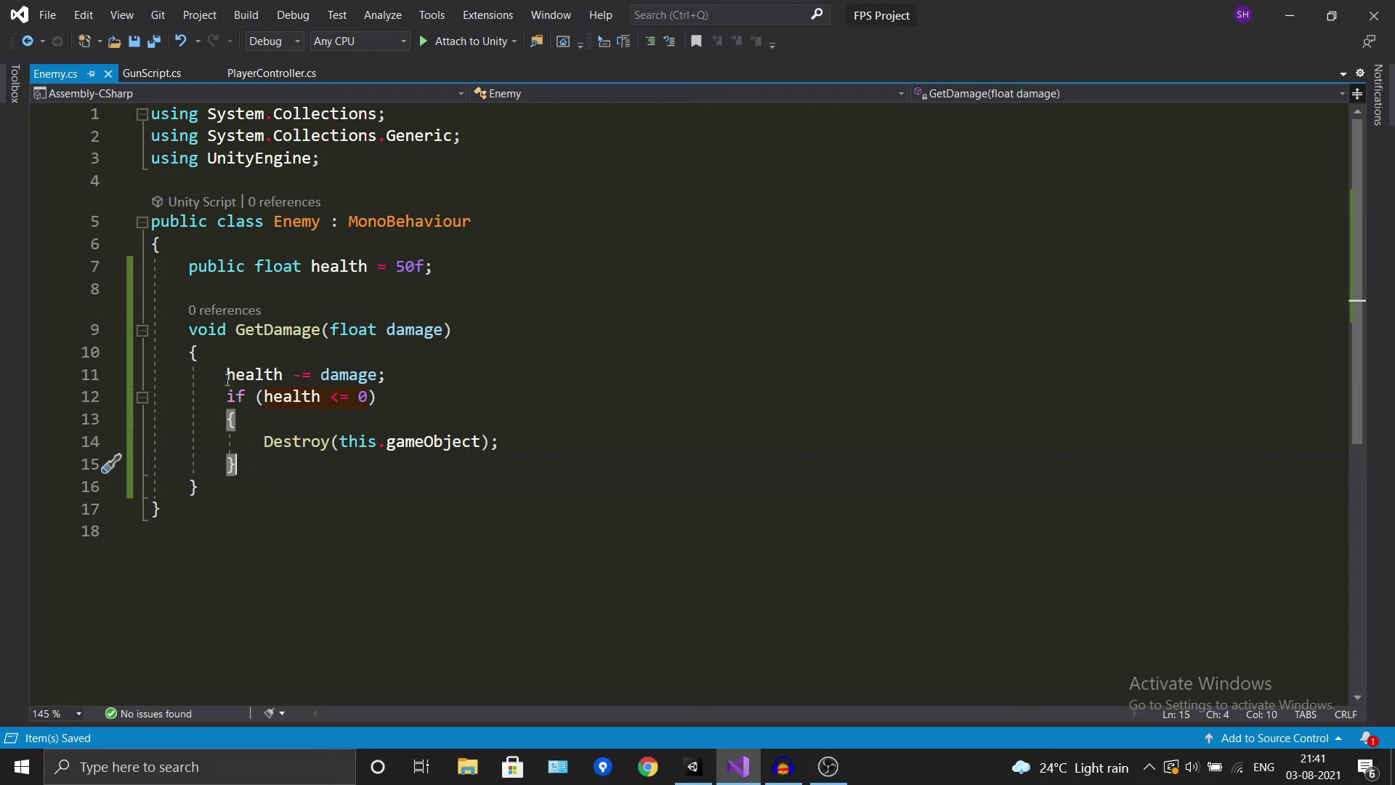
Step: In GunScript's Shoot method, start an Enemy variable declaration after the rigidbody block
click(153, 73)
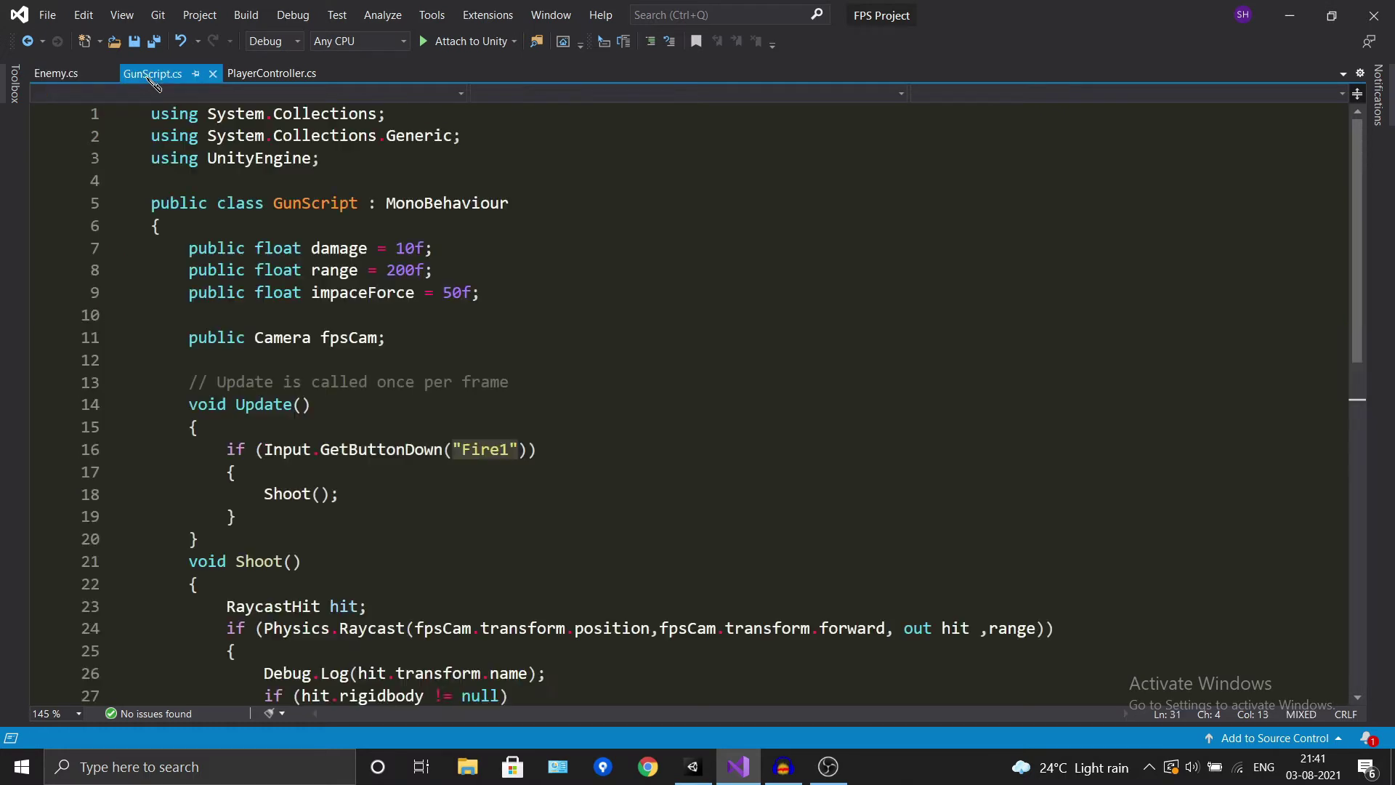
scroll(620, 392, down, 4)
scroll(620, 392, down, 1)
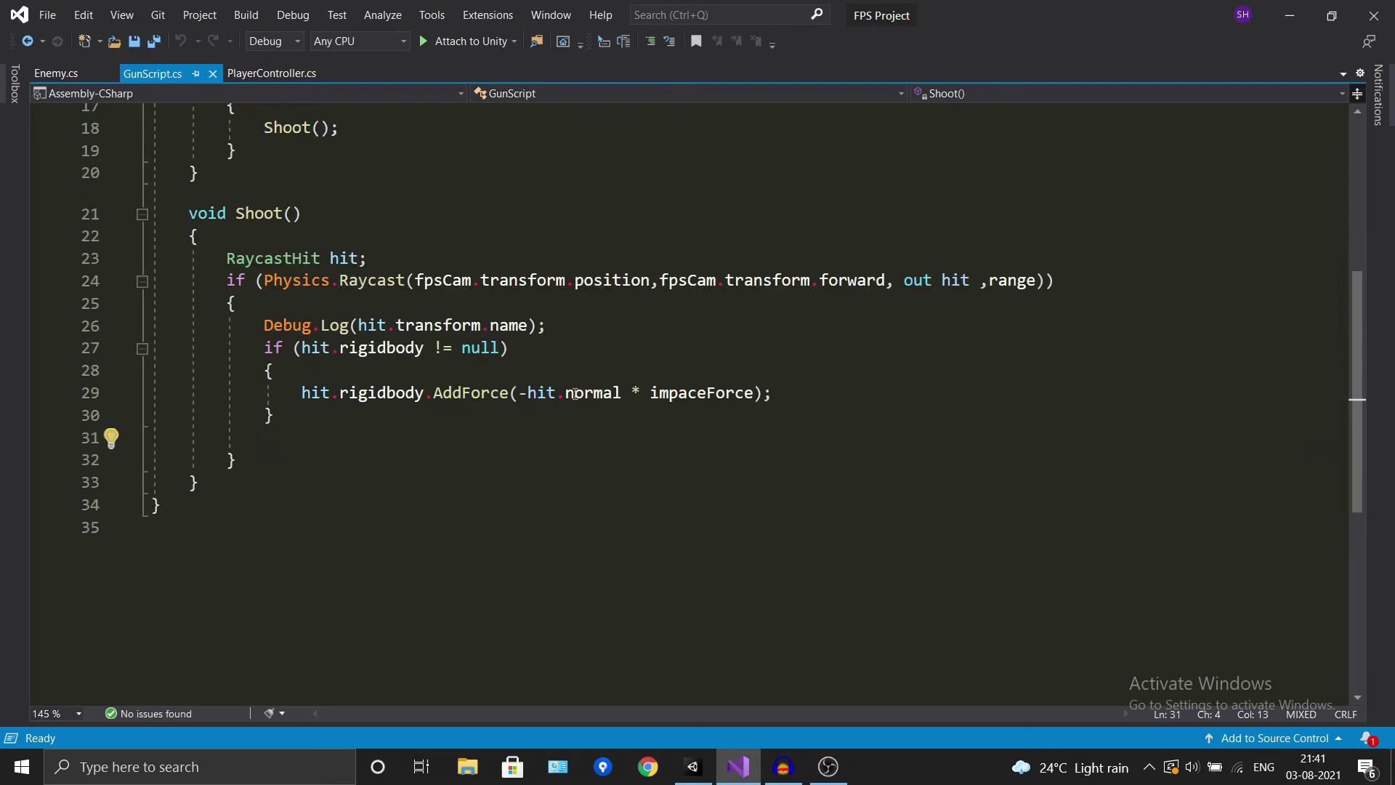
click(311, 409)
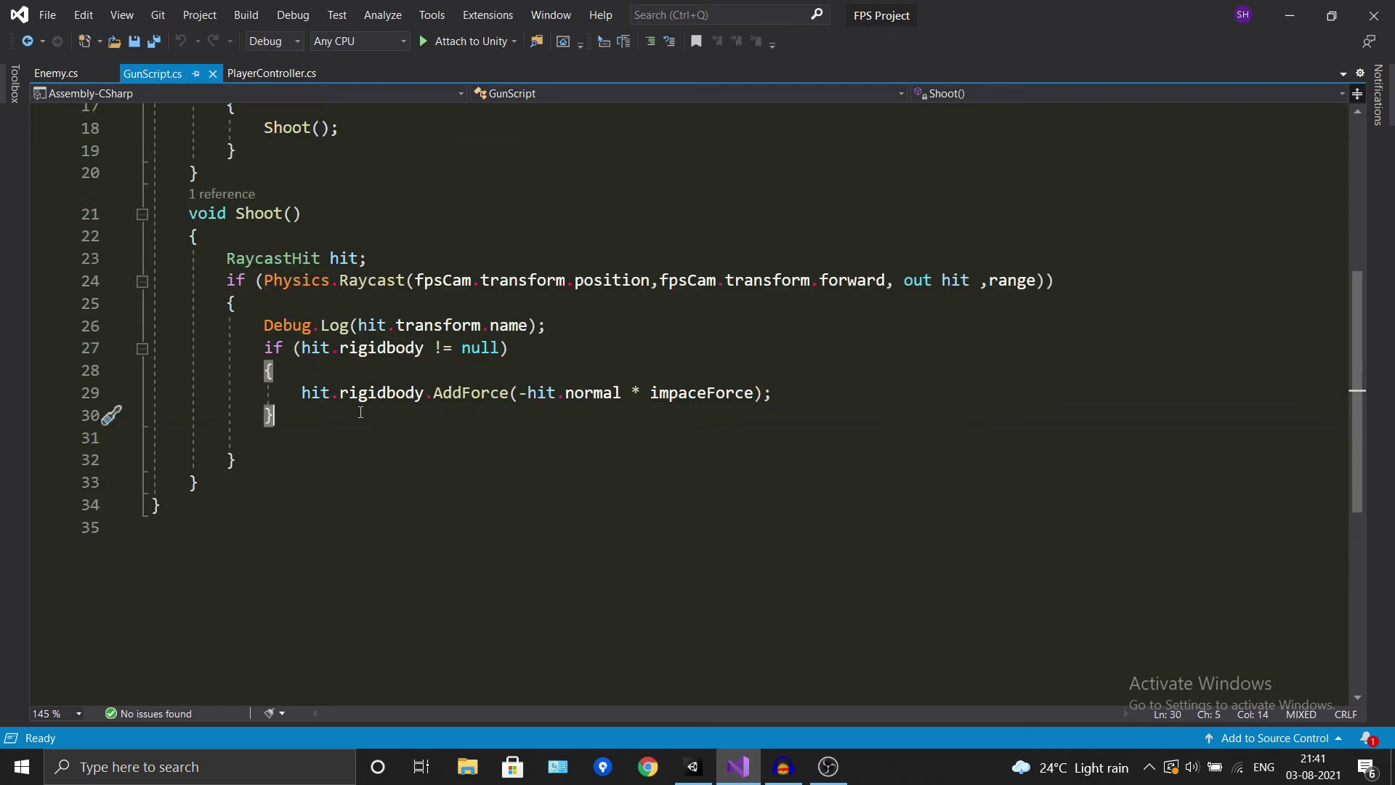
key(Return)
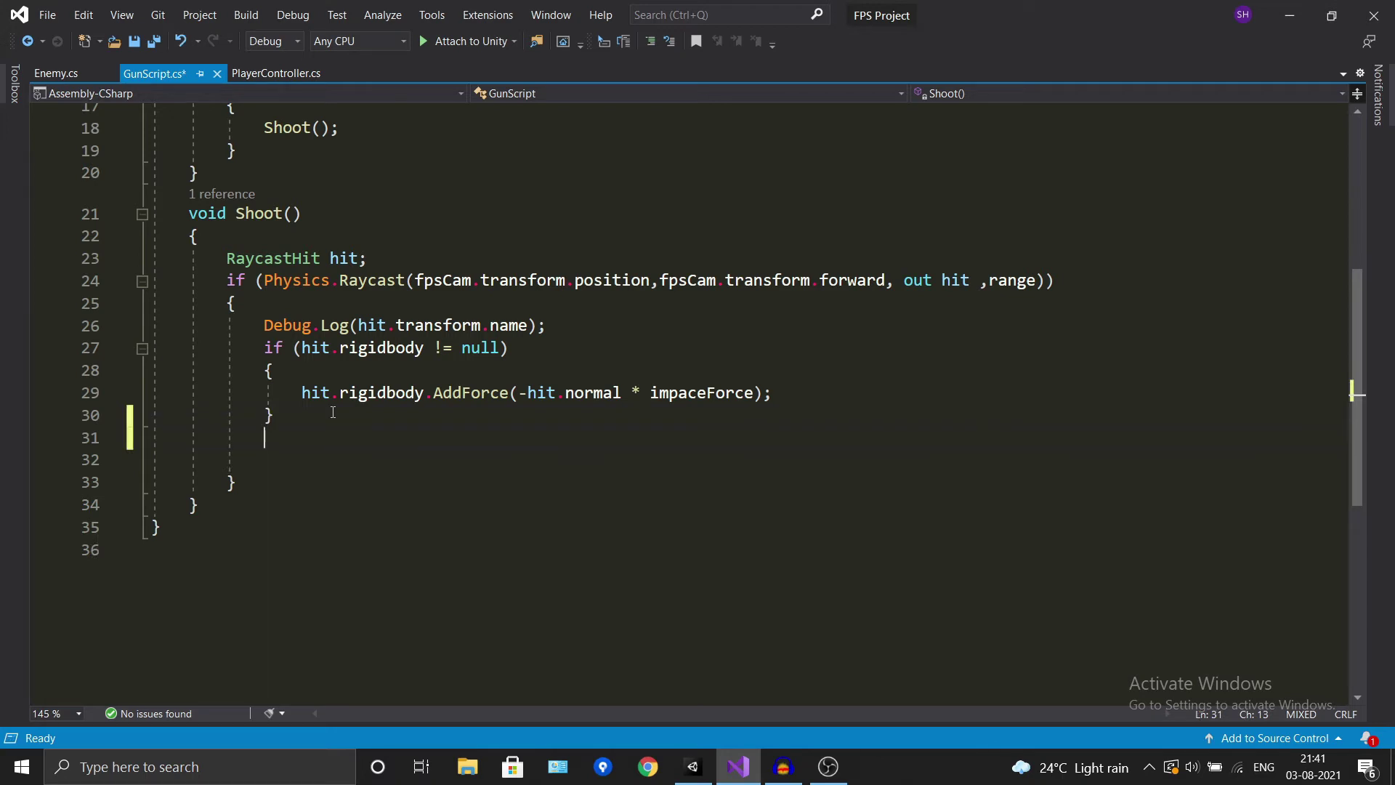
text(ENemy)
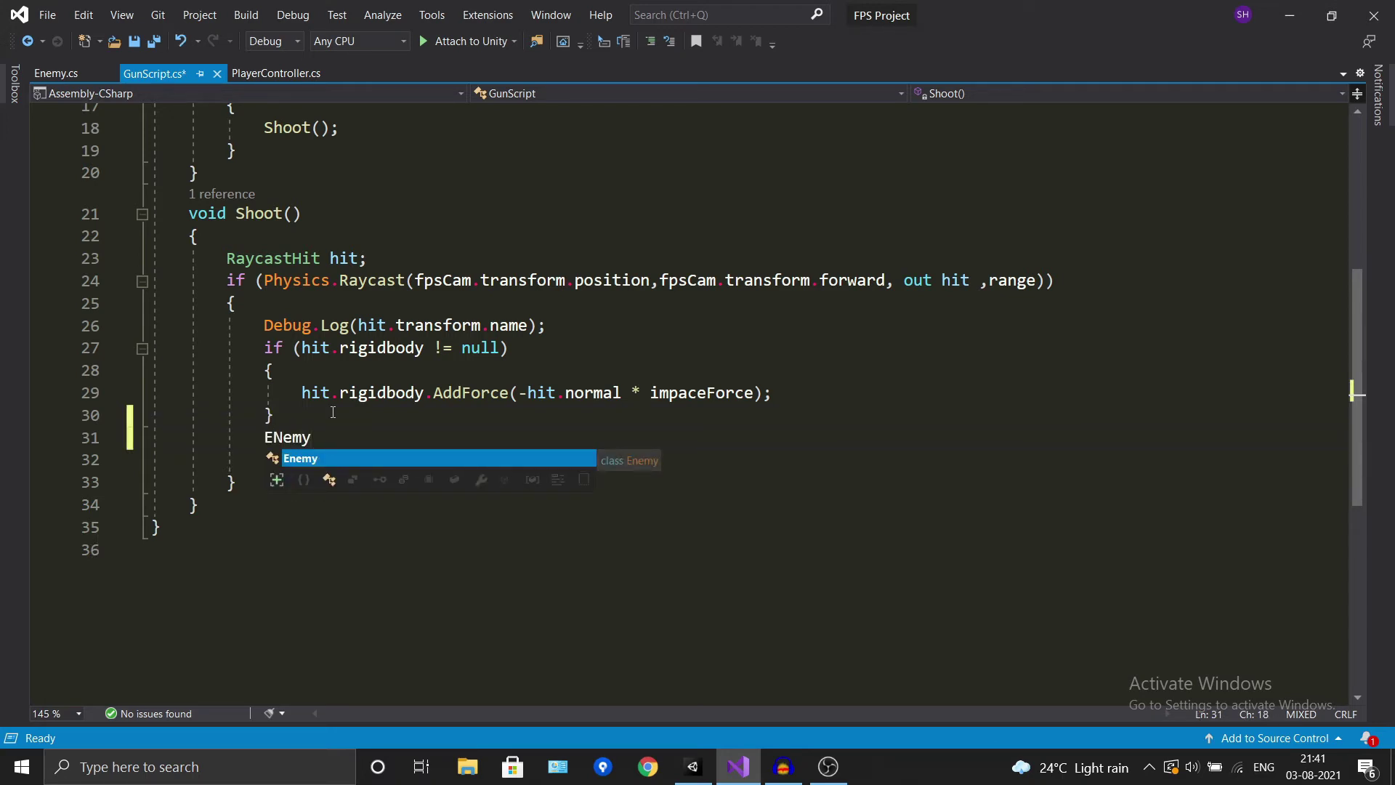
key(Tab)
scroll(280, 412, up, 1)
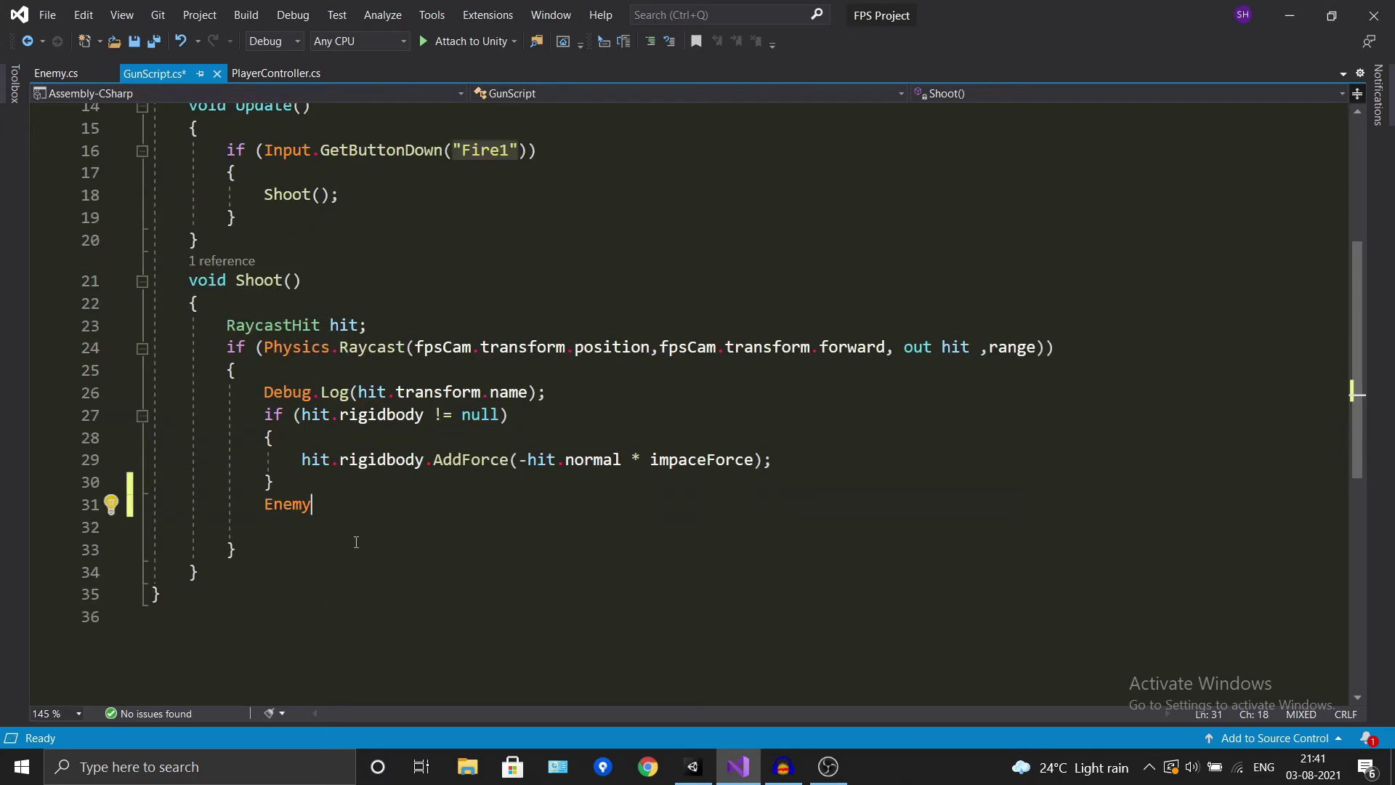
click(61, 79)
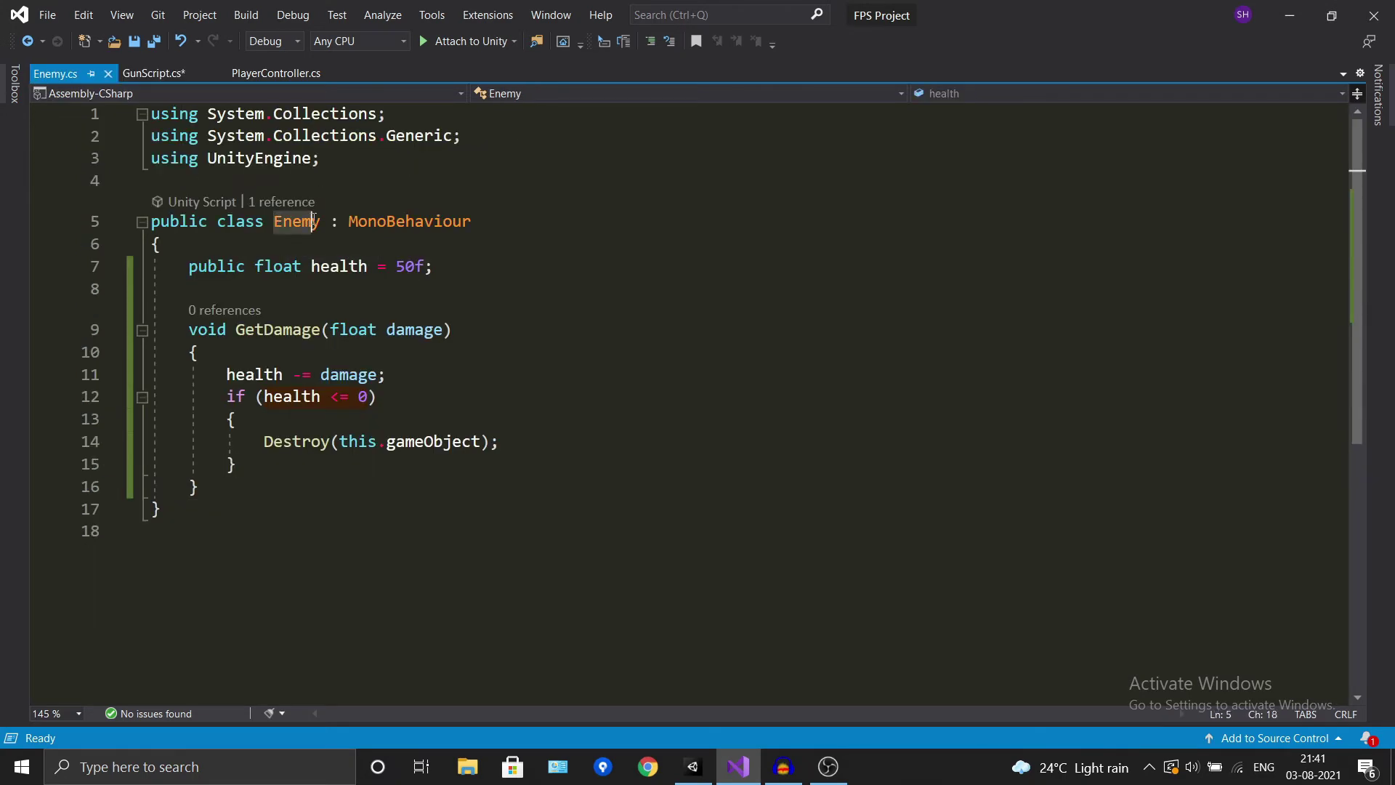
click(152, 74)
key(ctrl+s)
Step: Complete the line as enemy = hit.transform.GetComponent<Enemy>(); and save GunScript
text(enemy =)
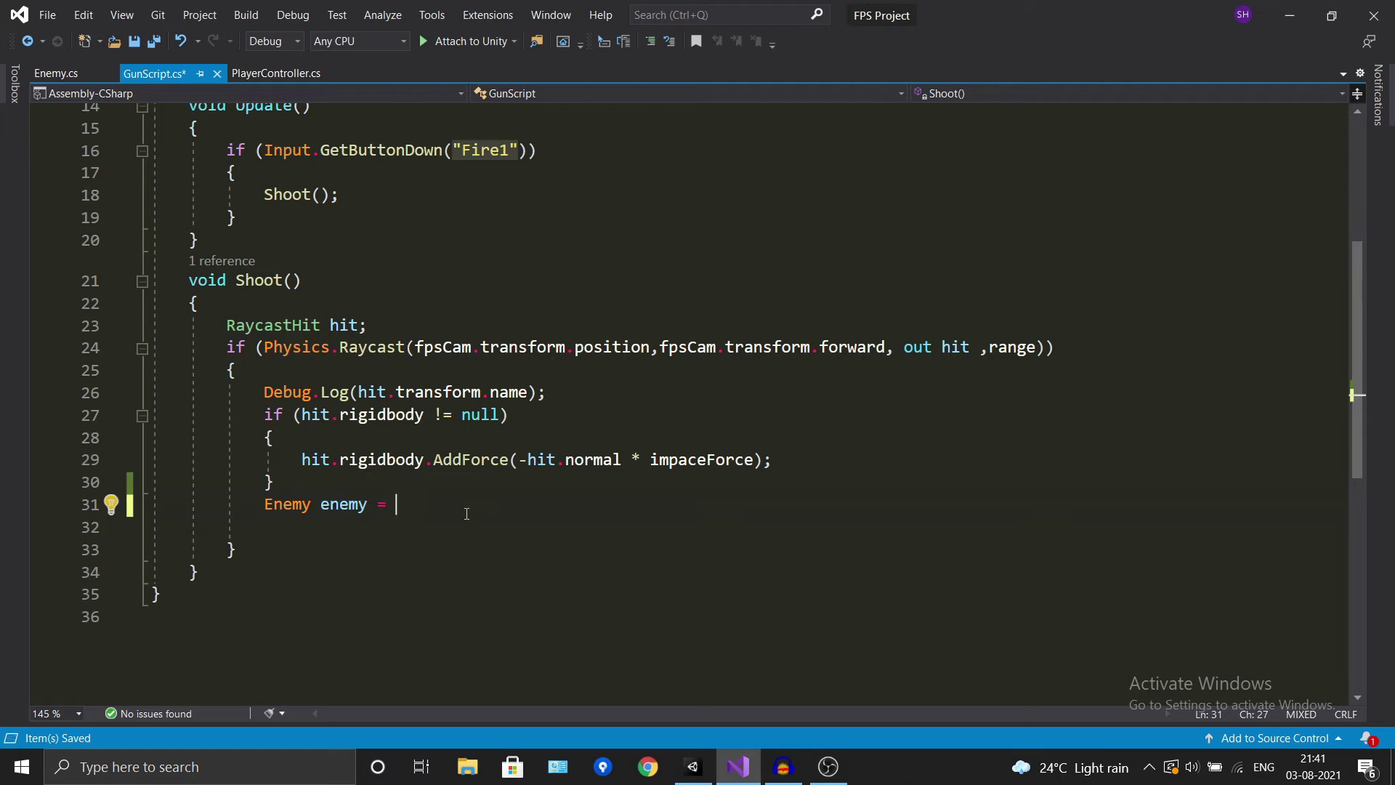
text(hit.tra)
key(Tab)
text(.)
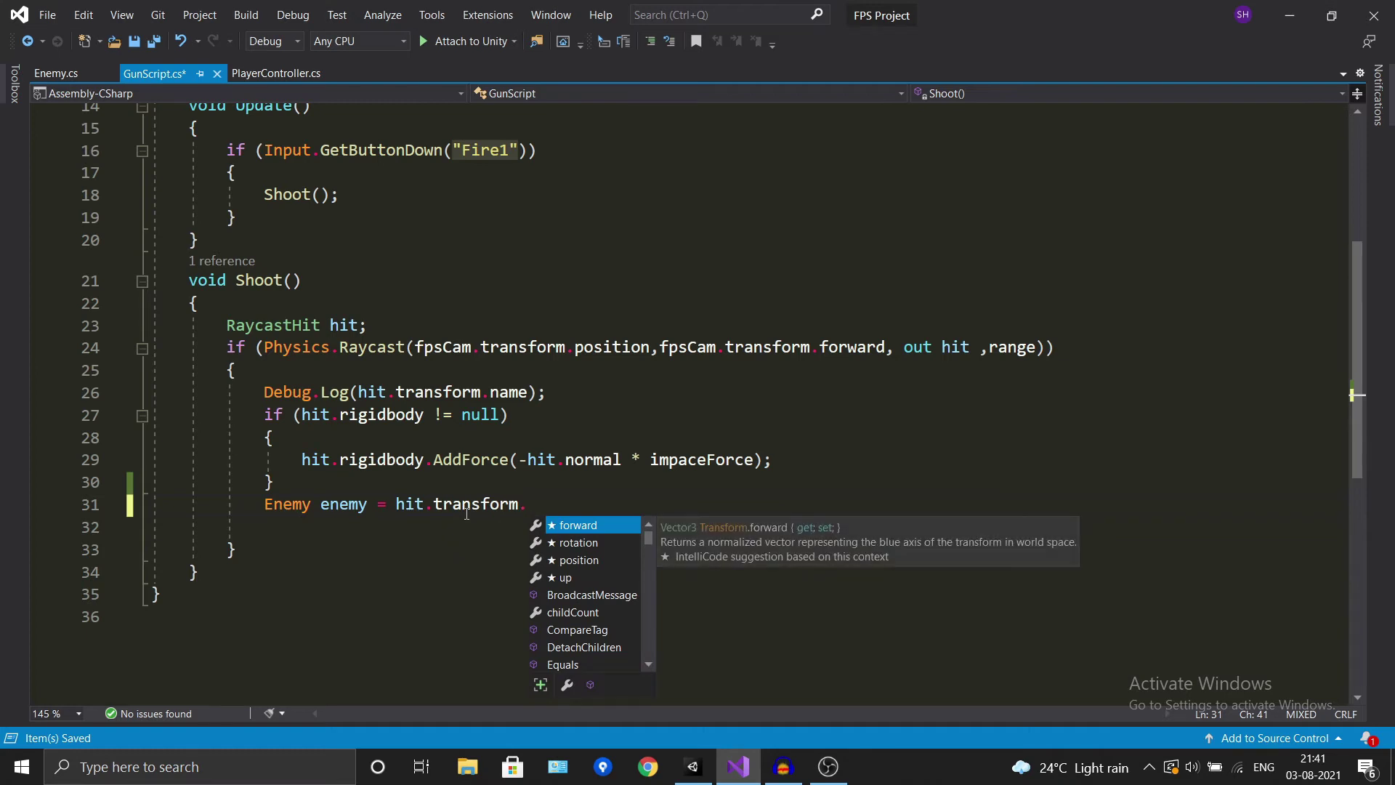
text(Get)
key(Down)
key(Down)
key(Down)
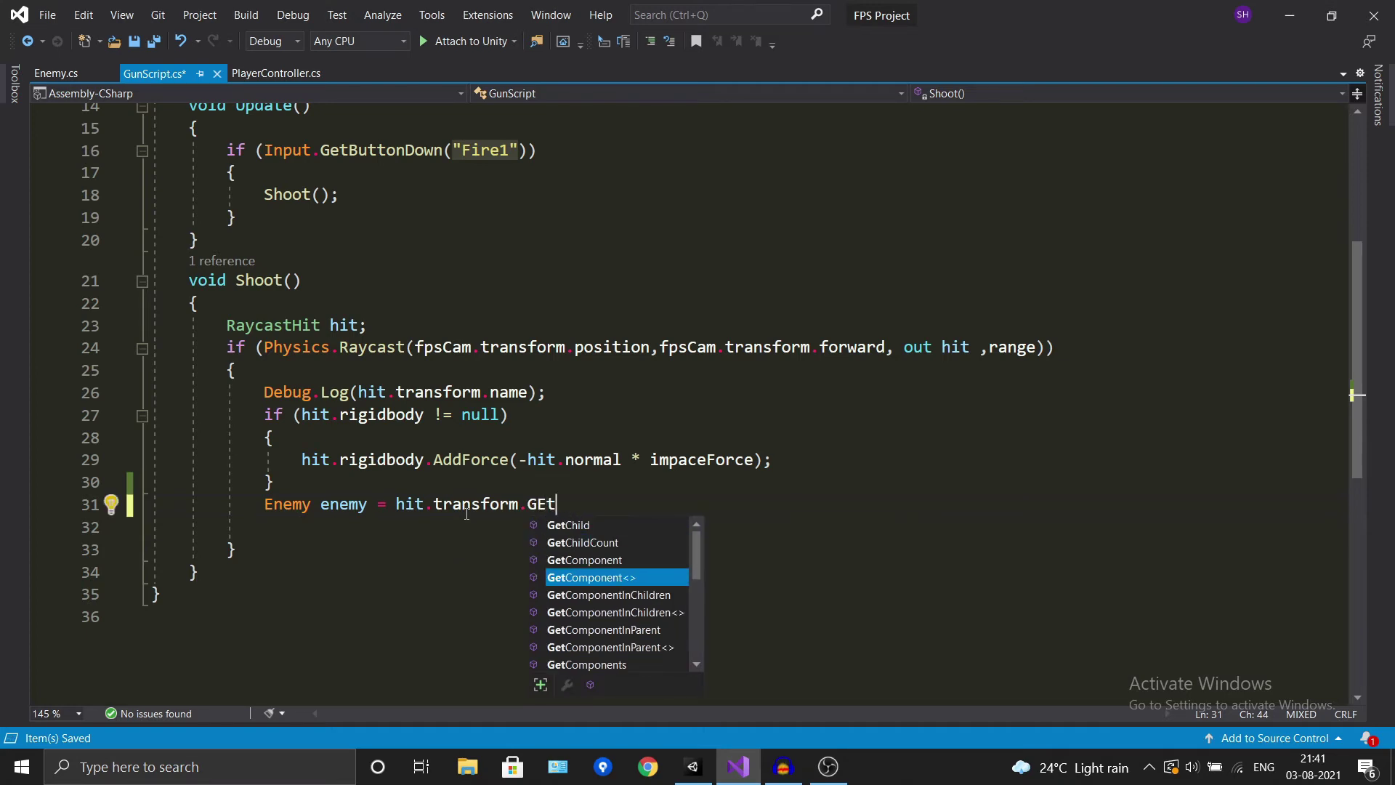
key(Tab)
text(<>)
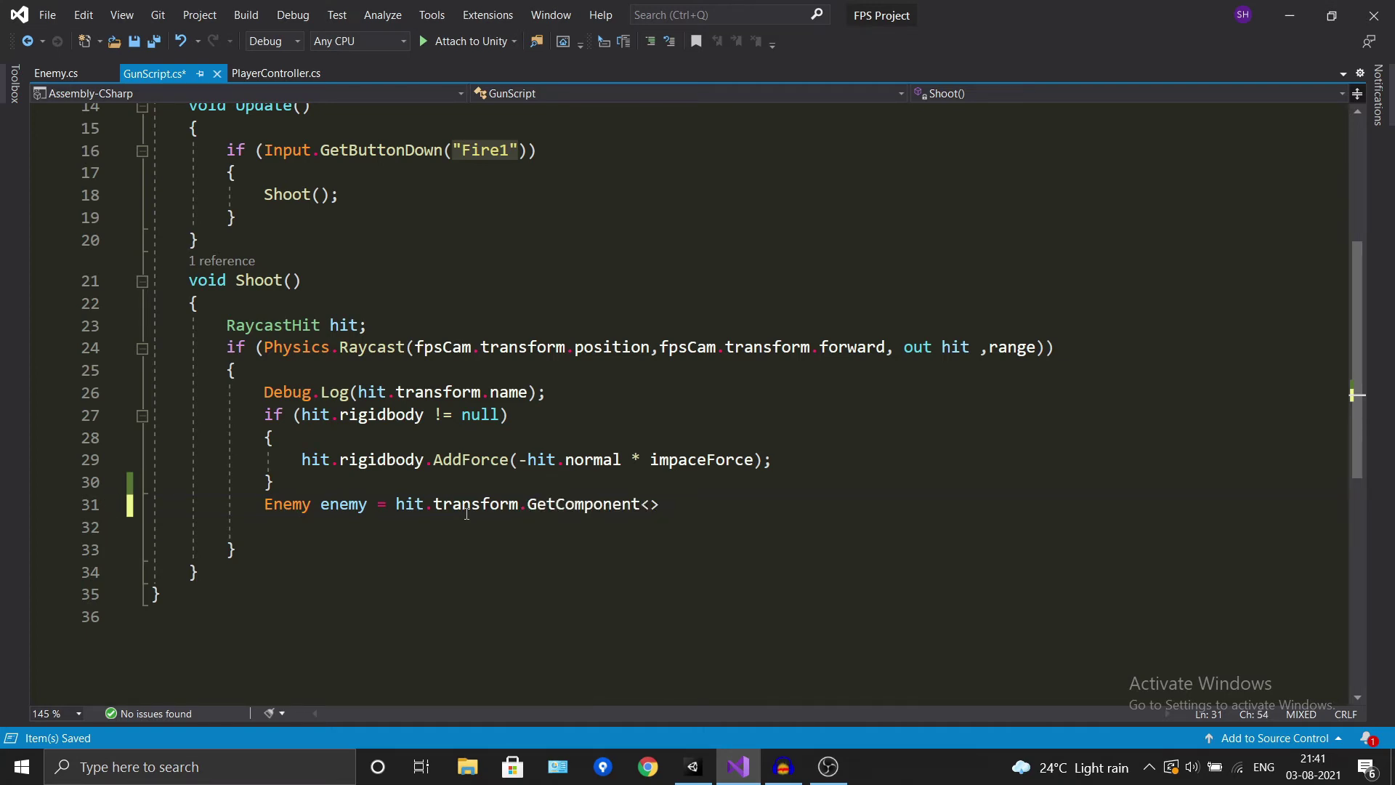
text(Enem)
key(Tab)
key(Right)
text(())
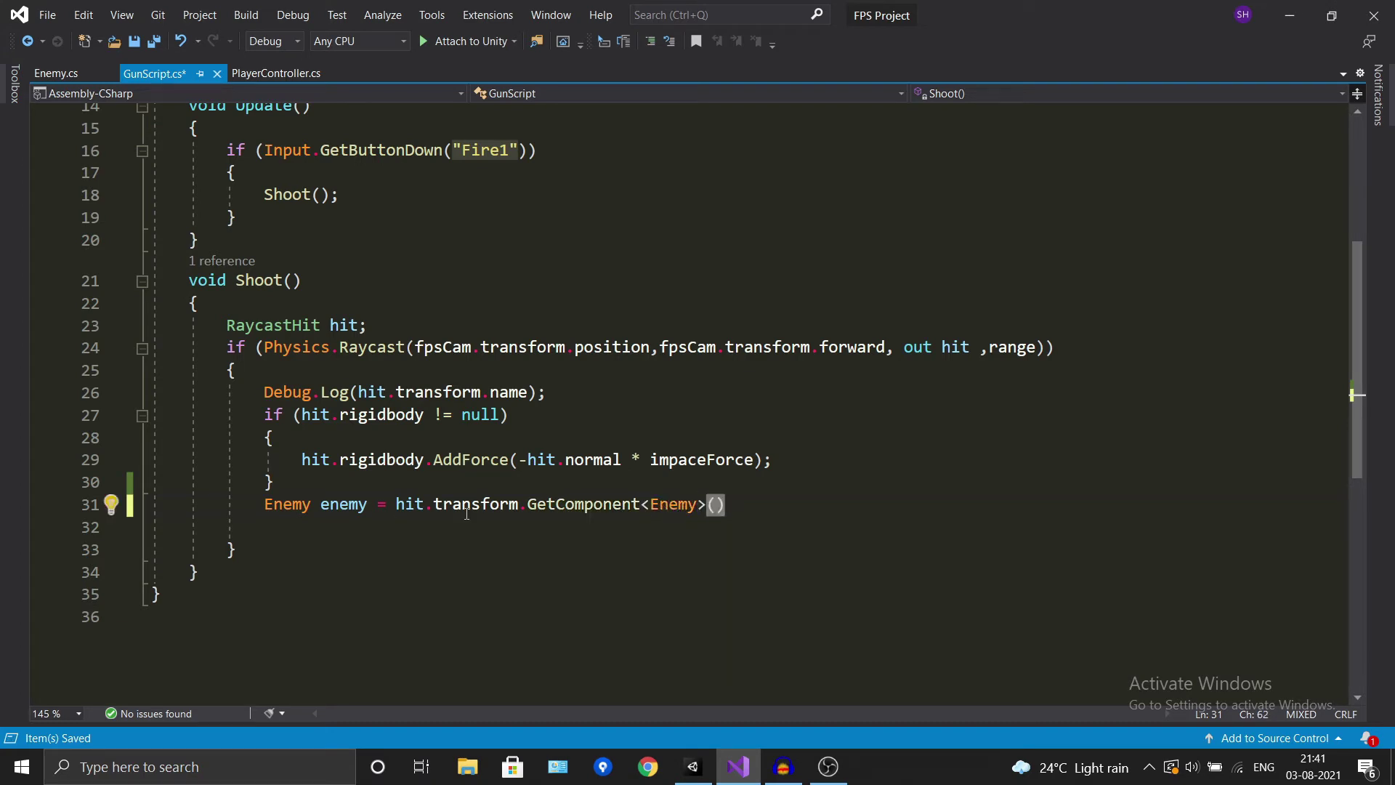
text(;)
key(ctrl+s)
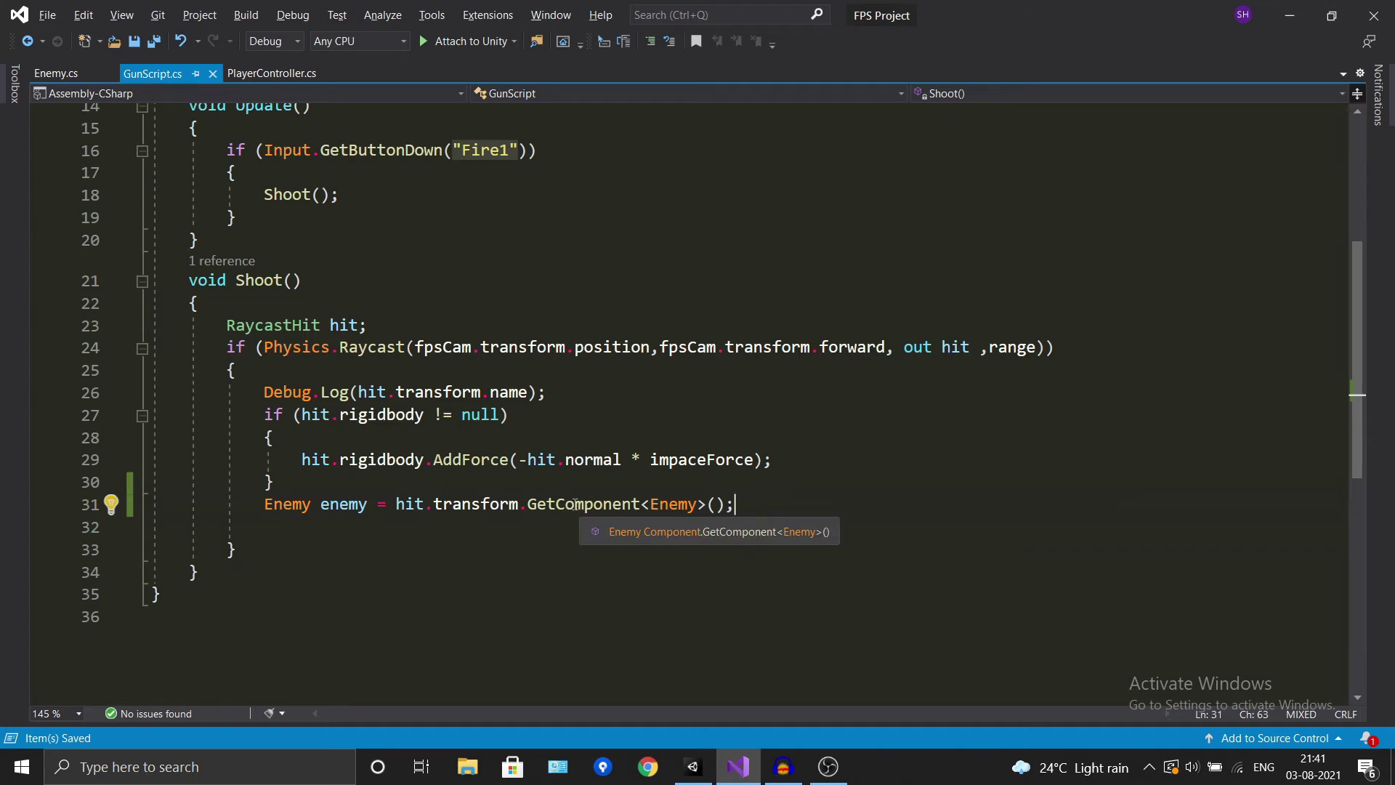
key(alt+Tab)
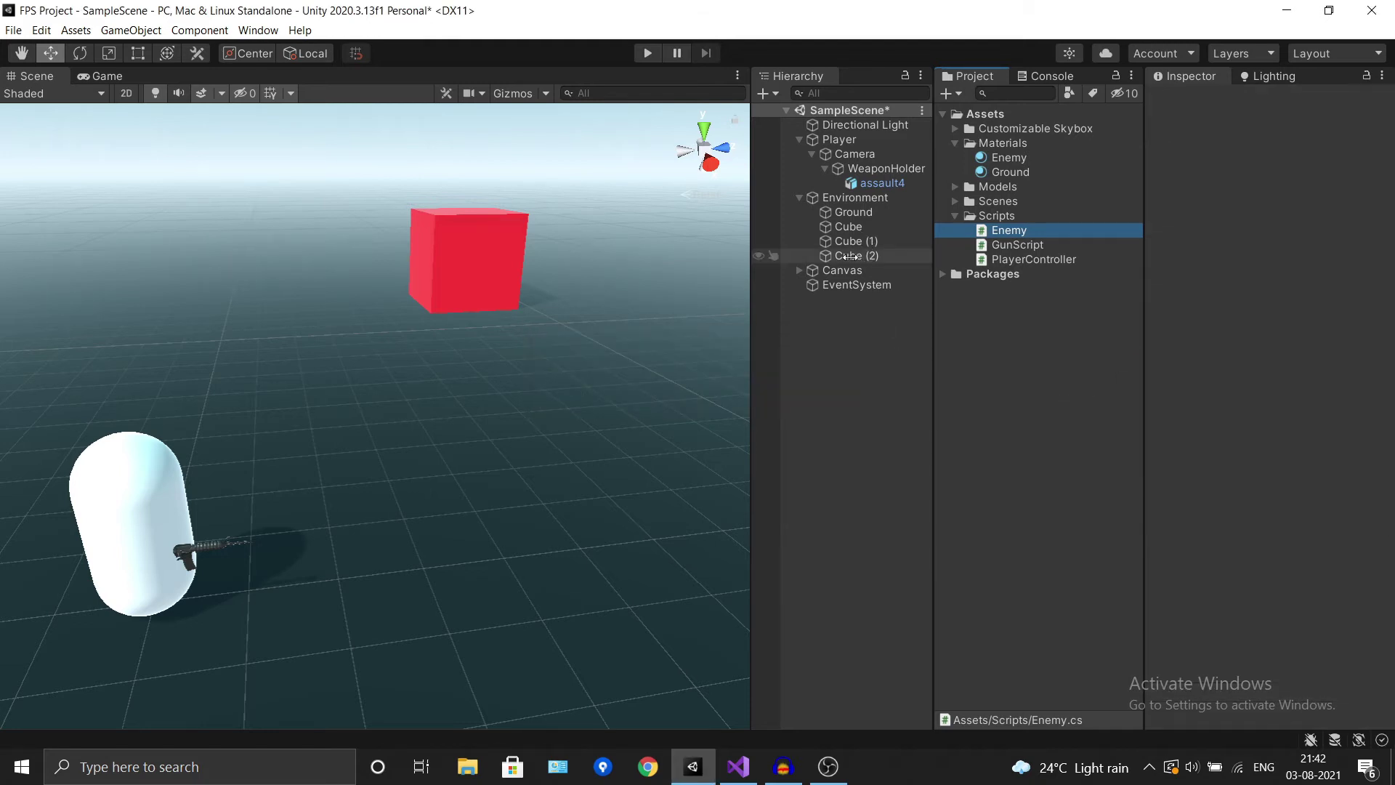
Step: Inspect Cube (2) and Cube (1), confirming Cube (1)'s Enemy script shows Health 50
click(849, 256)
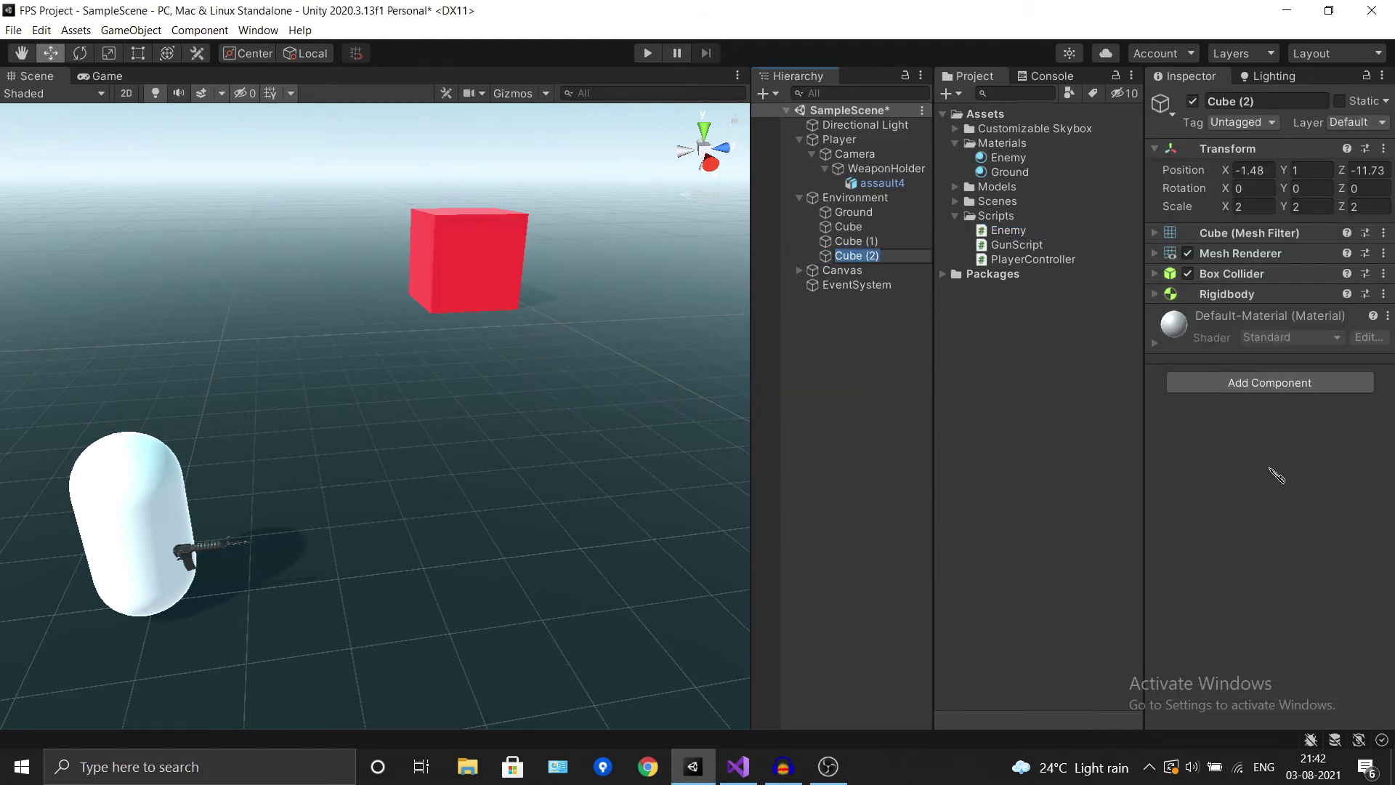
click(856, 241)
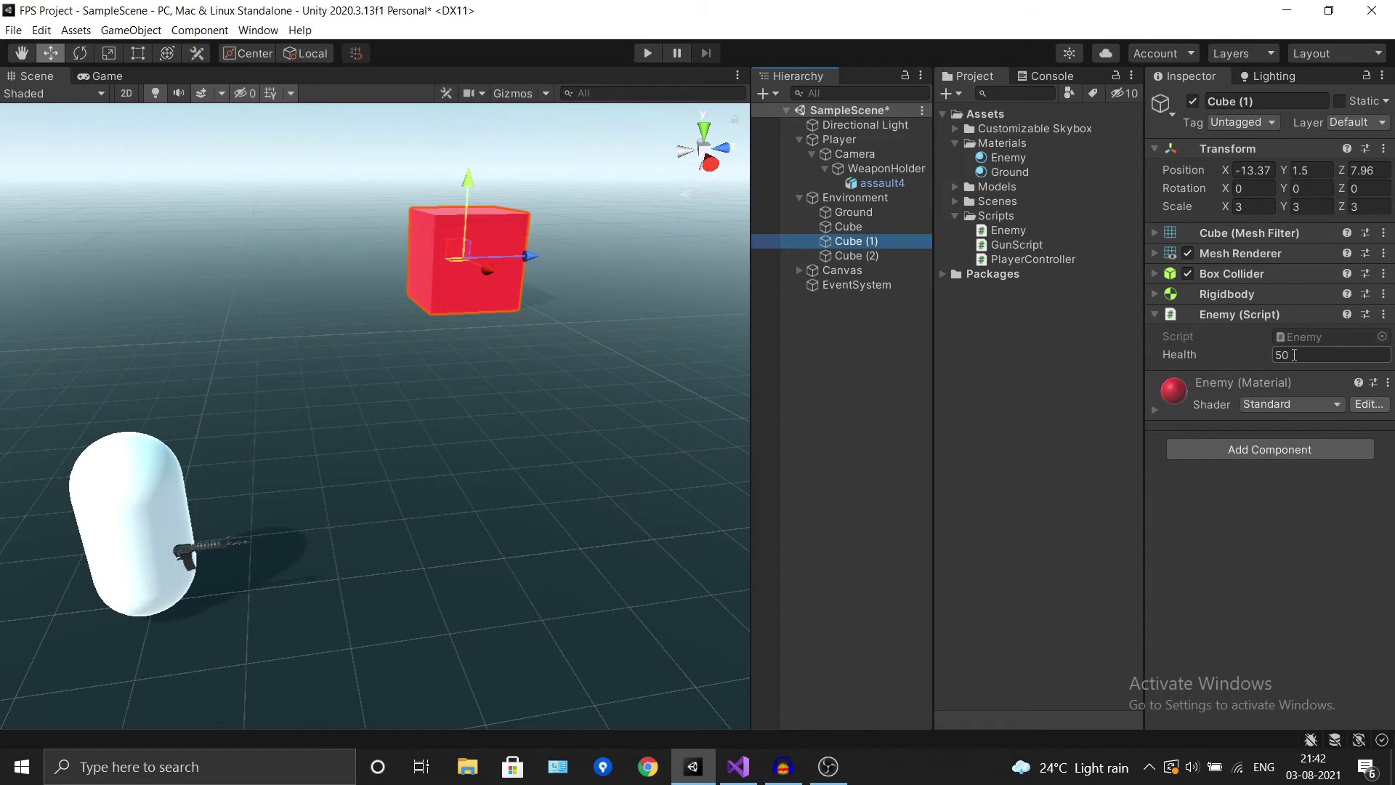
key(alt+Tab)
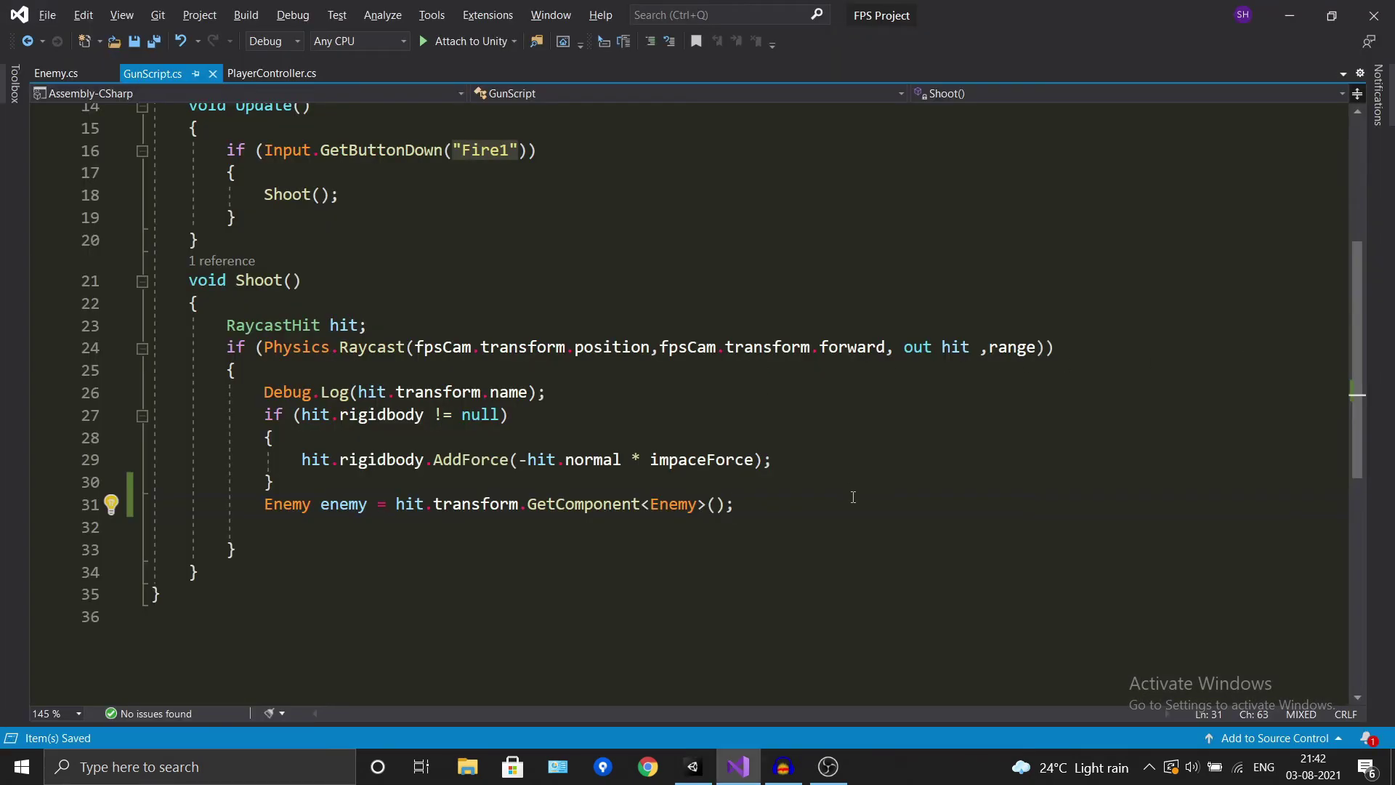
Step: Add an if (enemy != null) block below the GetComponent line and save
key(Return)
text(e)
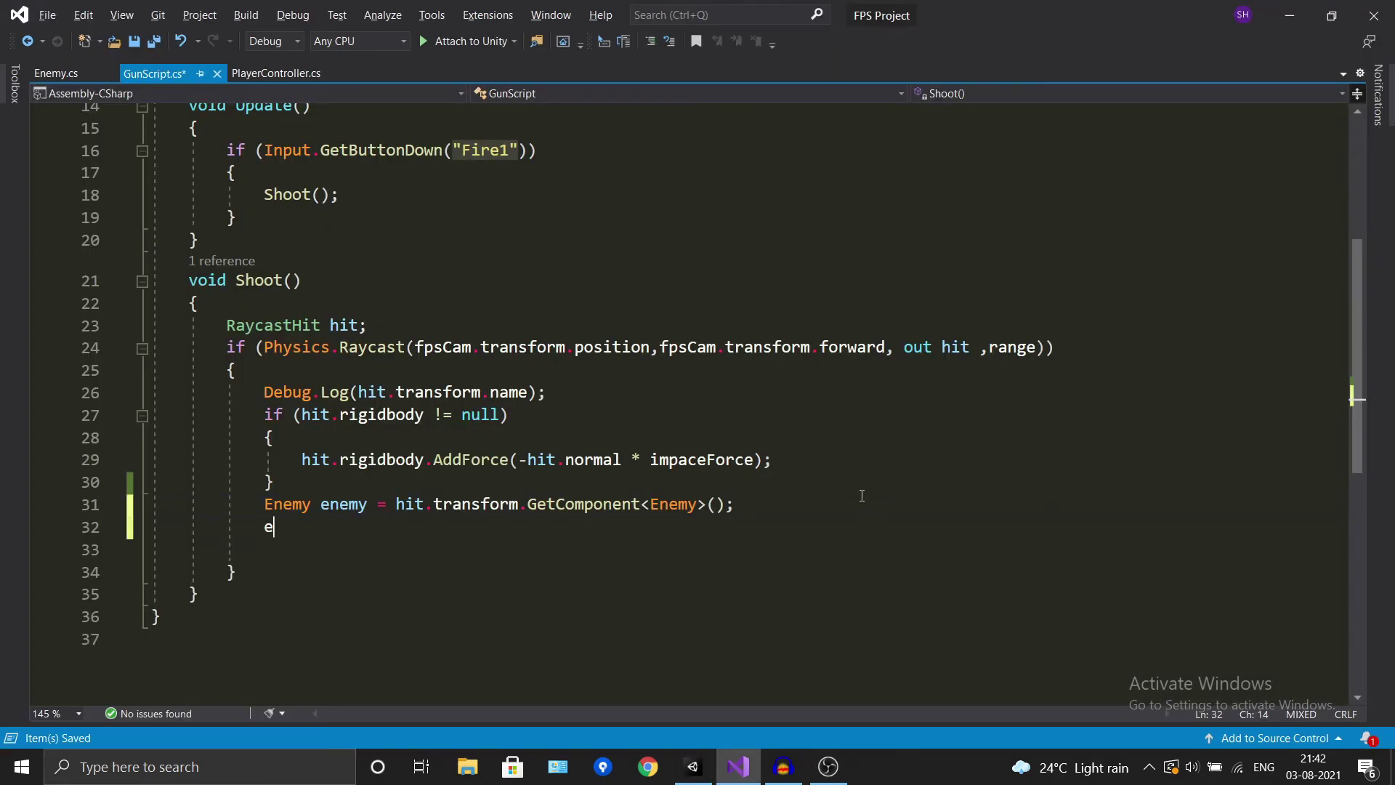
text(nem)
key(BackSpace)
key(BackSpace)
key(BackSpace)
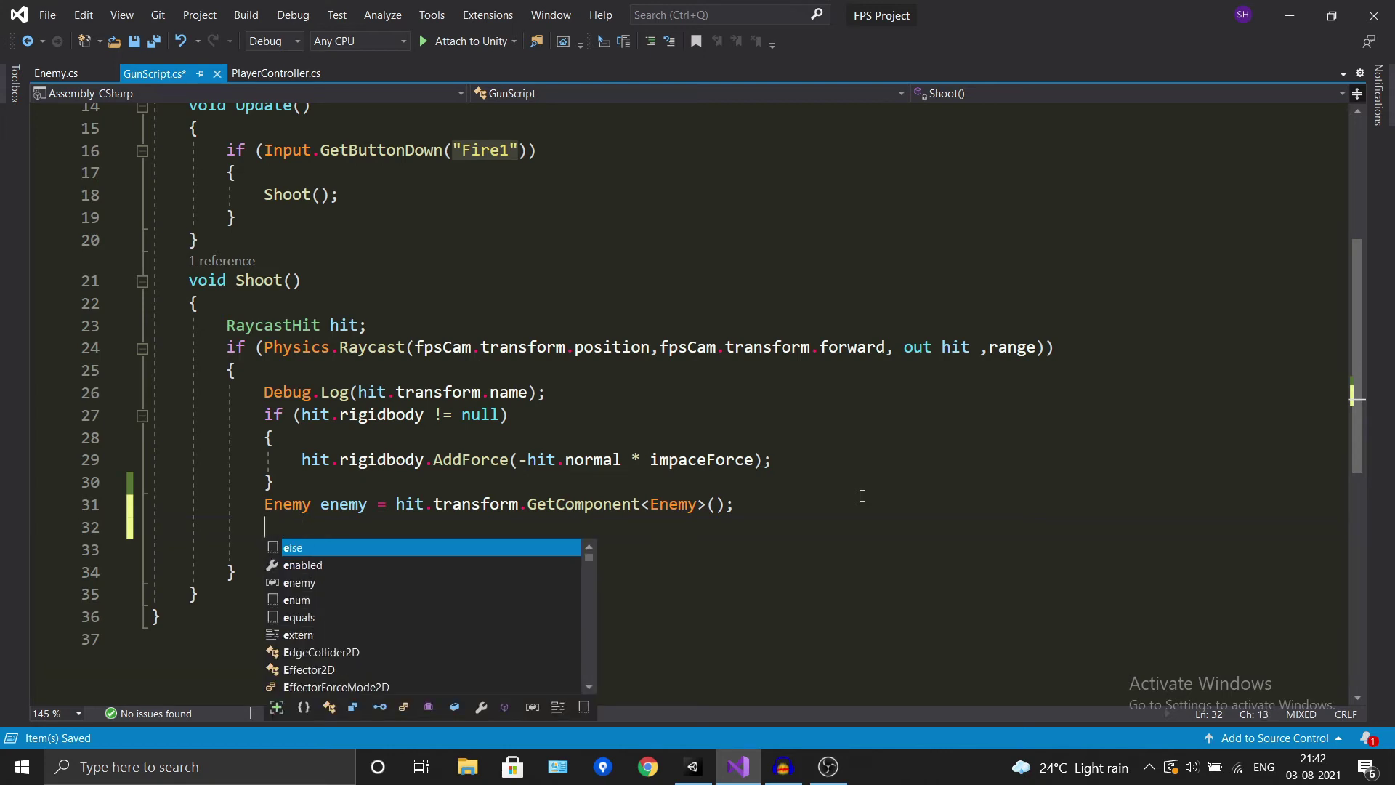
key(BackSpace)
text(if)
key(Tab)
key(Tab)
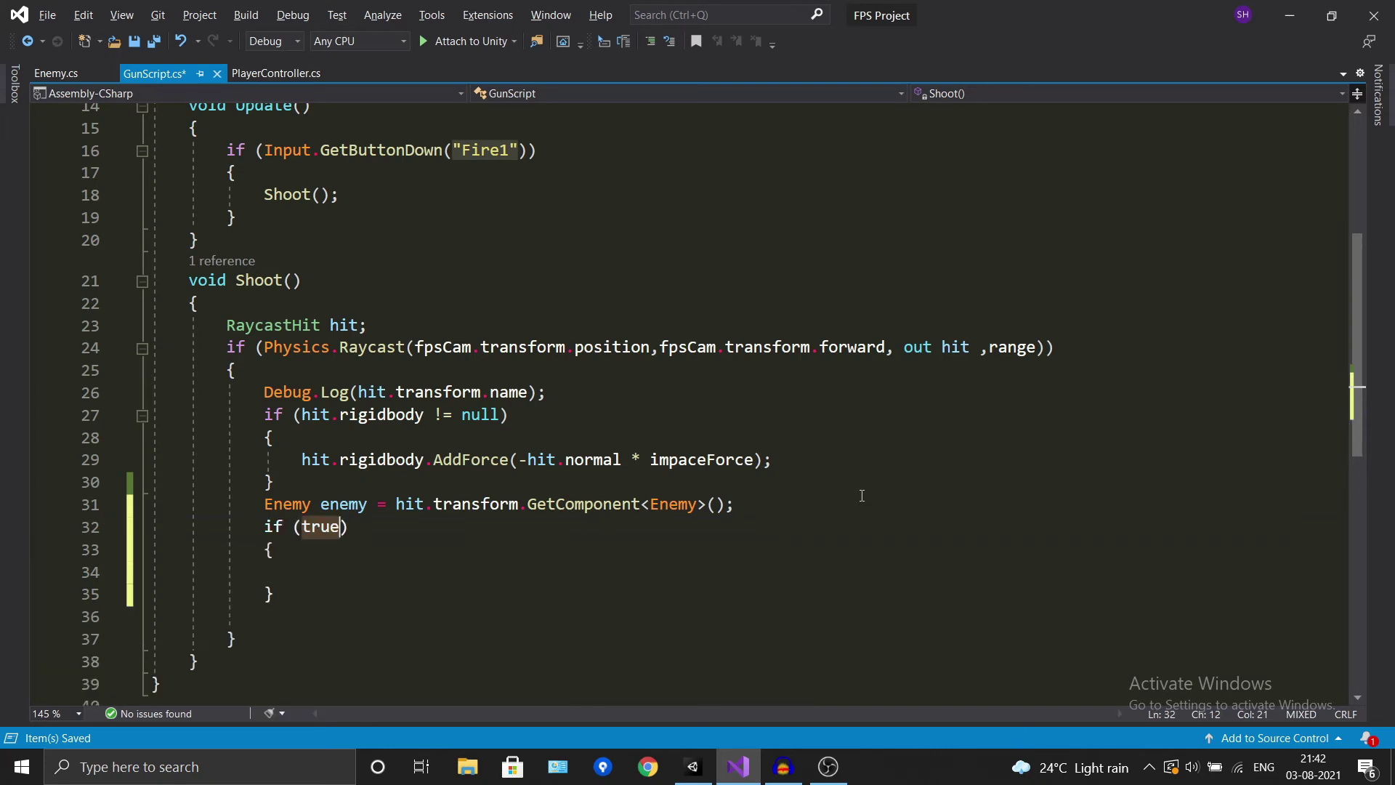
text(enemy)
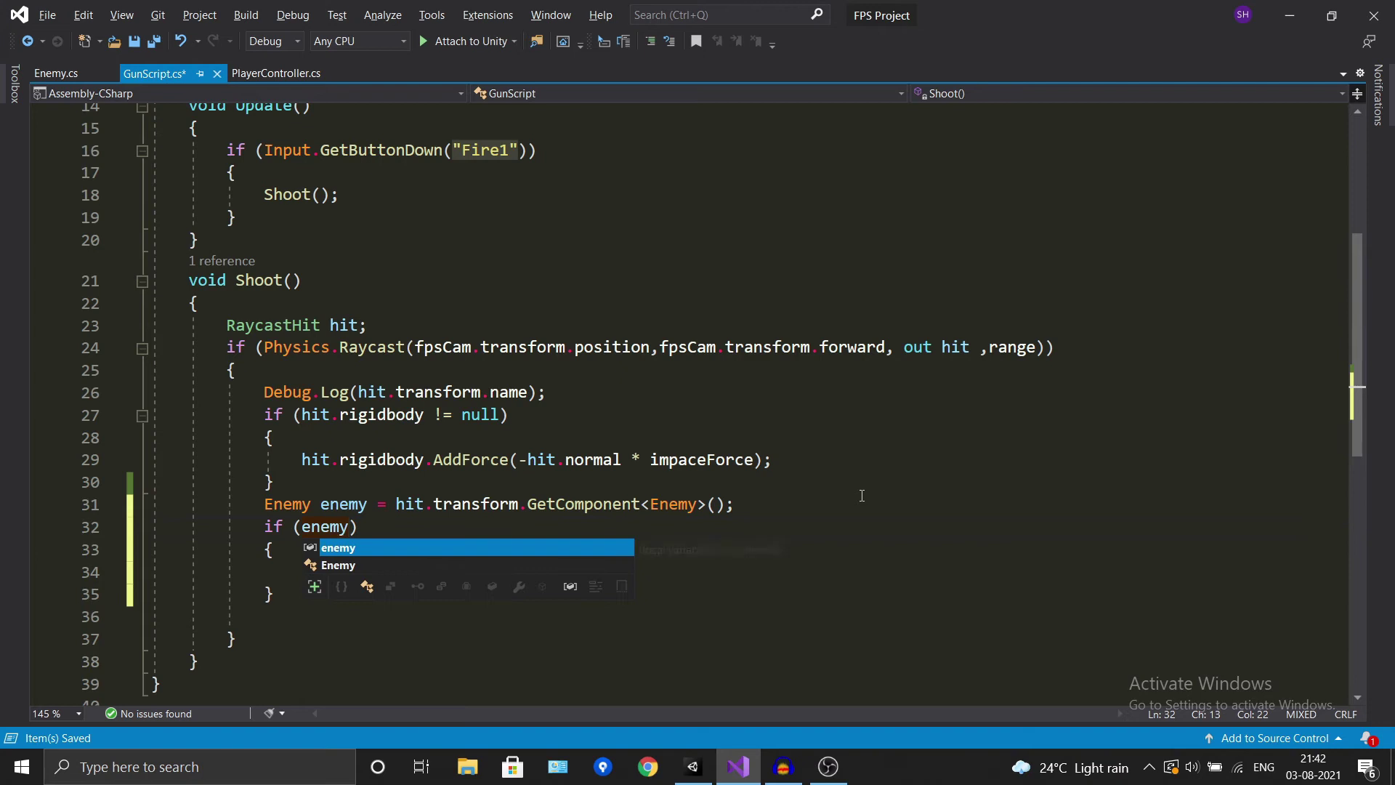
key(Escape)
text(!= null)
key(Escape)
key(Left)
key(Left)
key(Left)
key(Left)
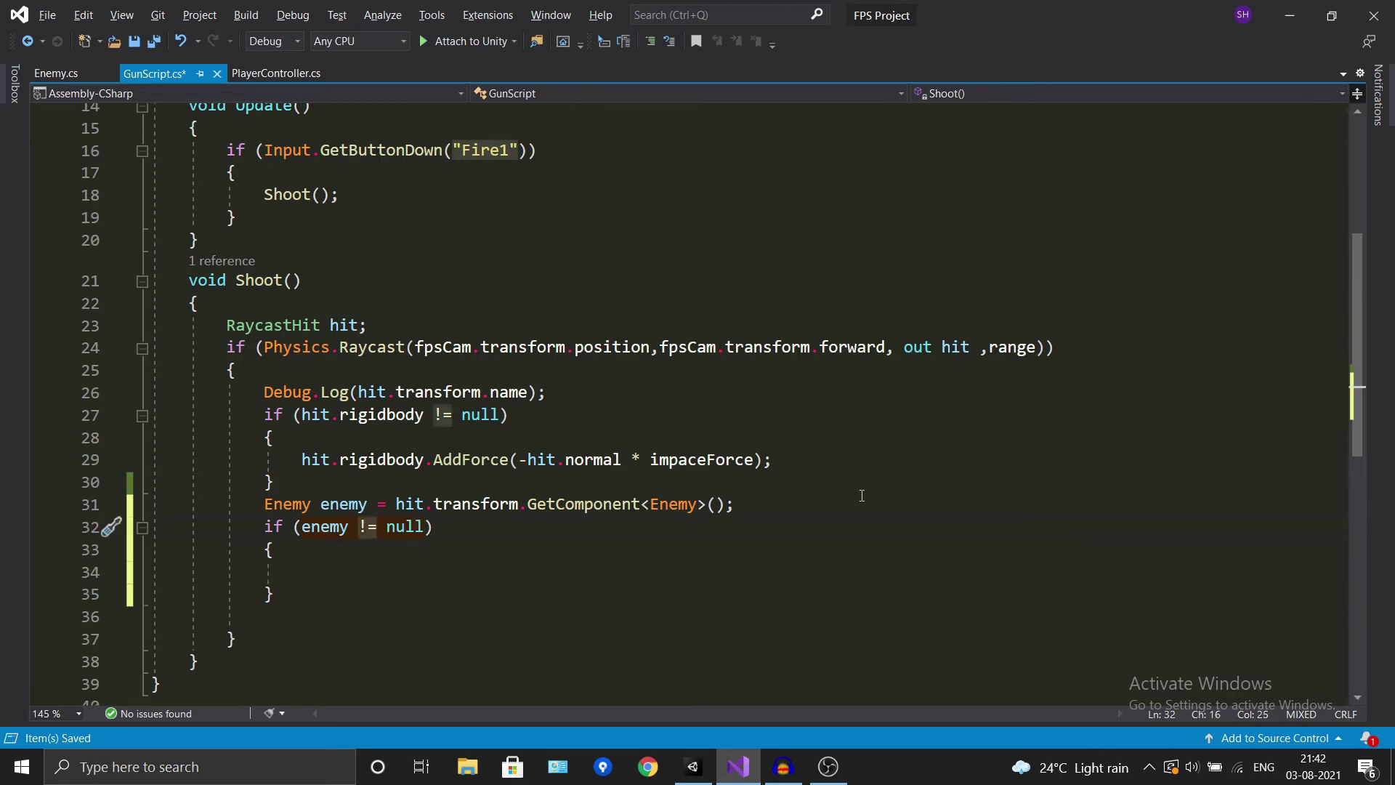
key(ctrl+s)
Step: Begin an enemy.GetDamage call inside the null check, trimming the mistyped method name
key(Down)
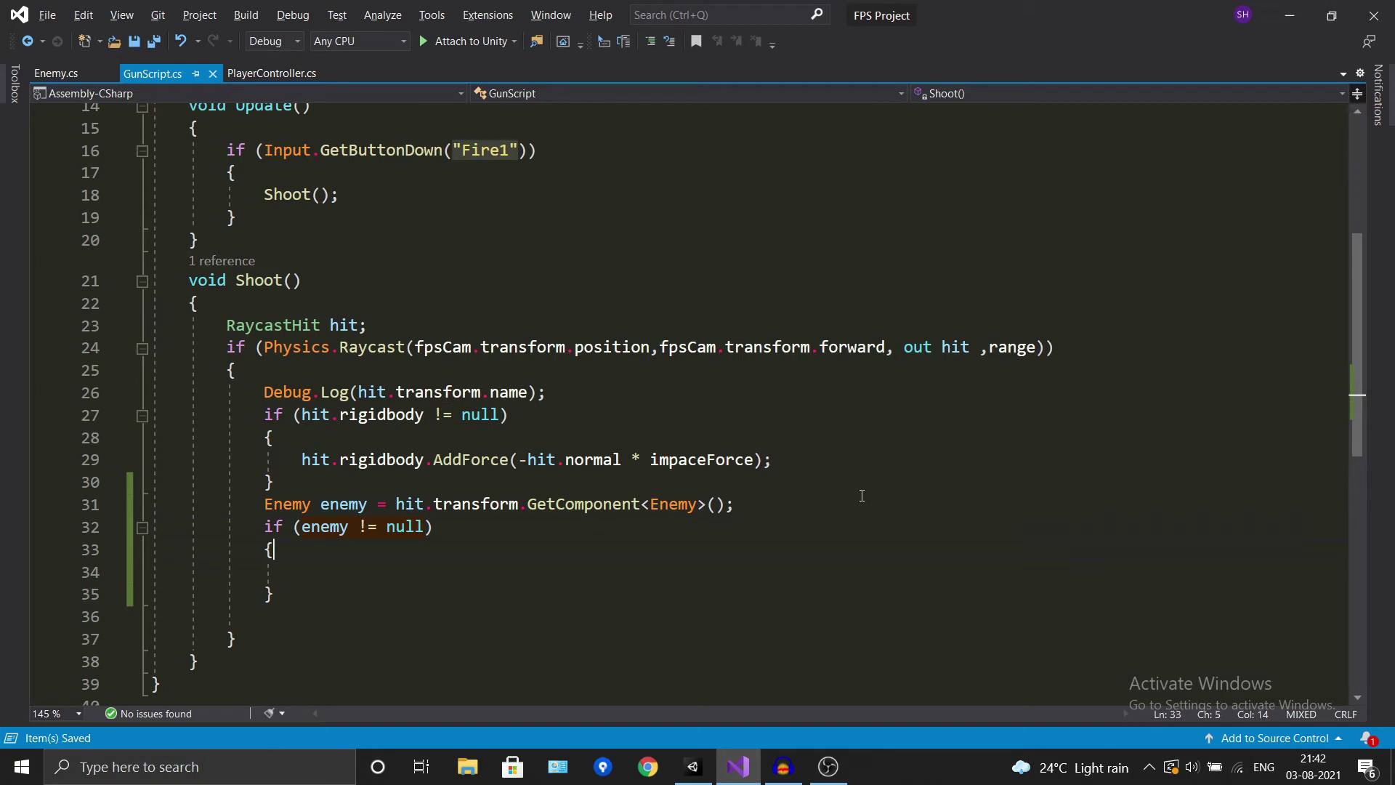
key(Down)
text(enemy)
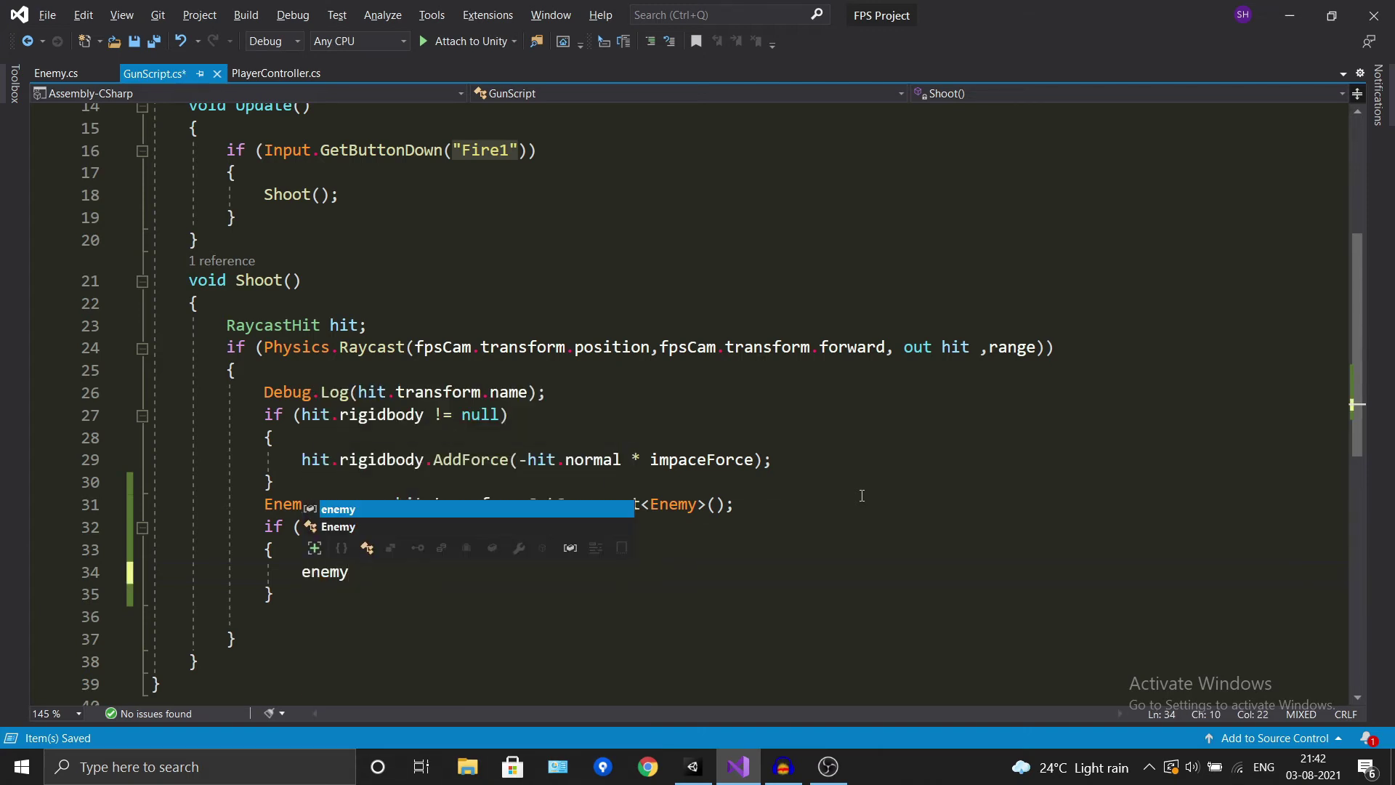
text(.)
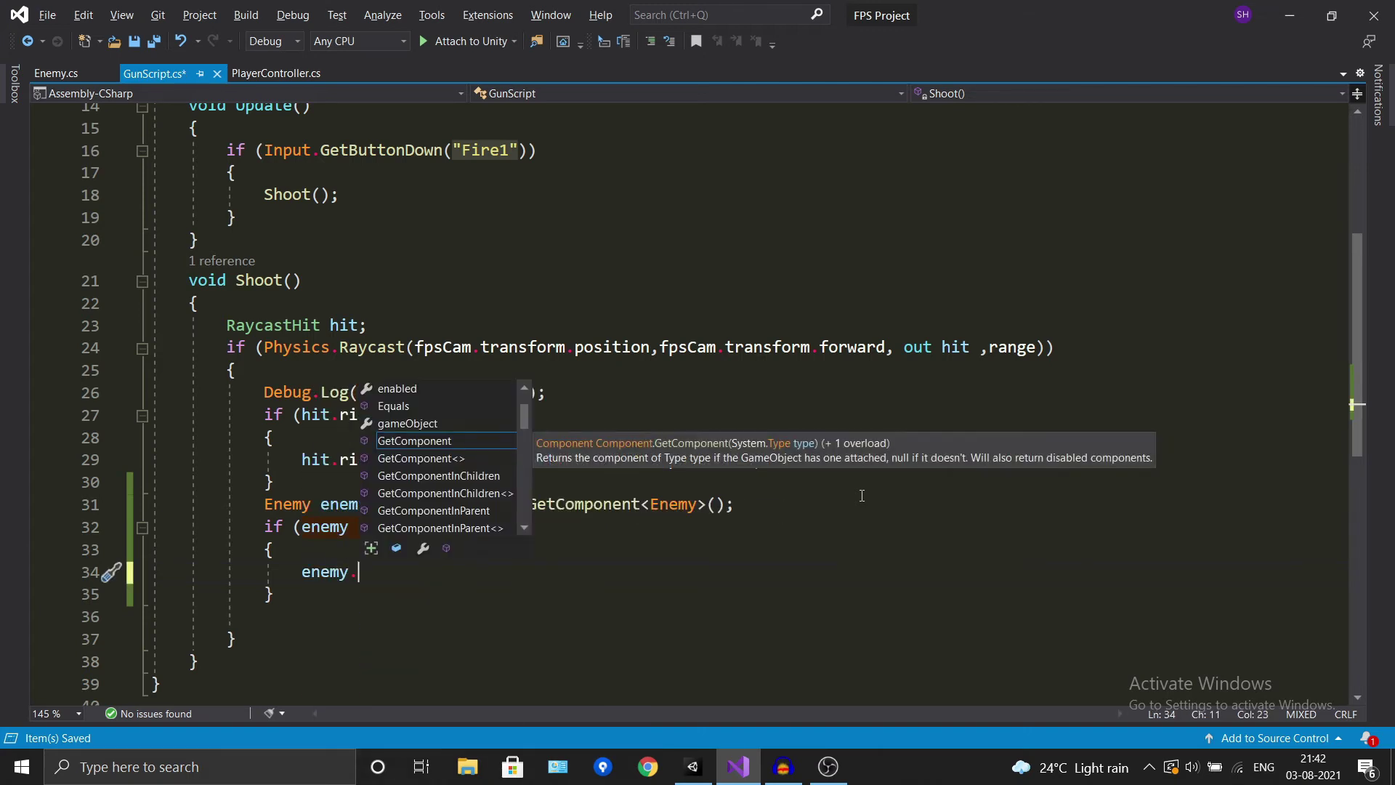
text(get)
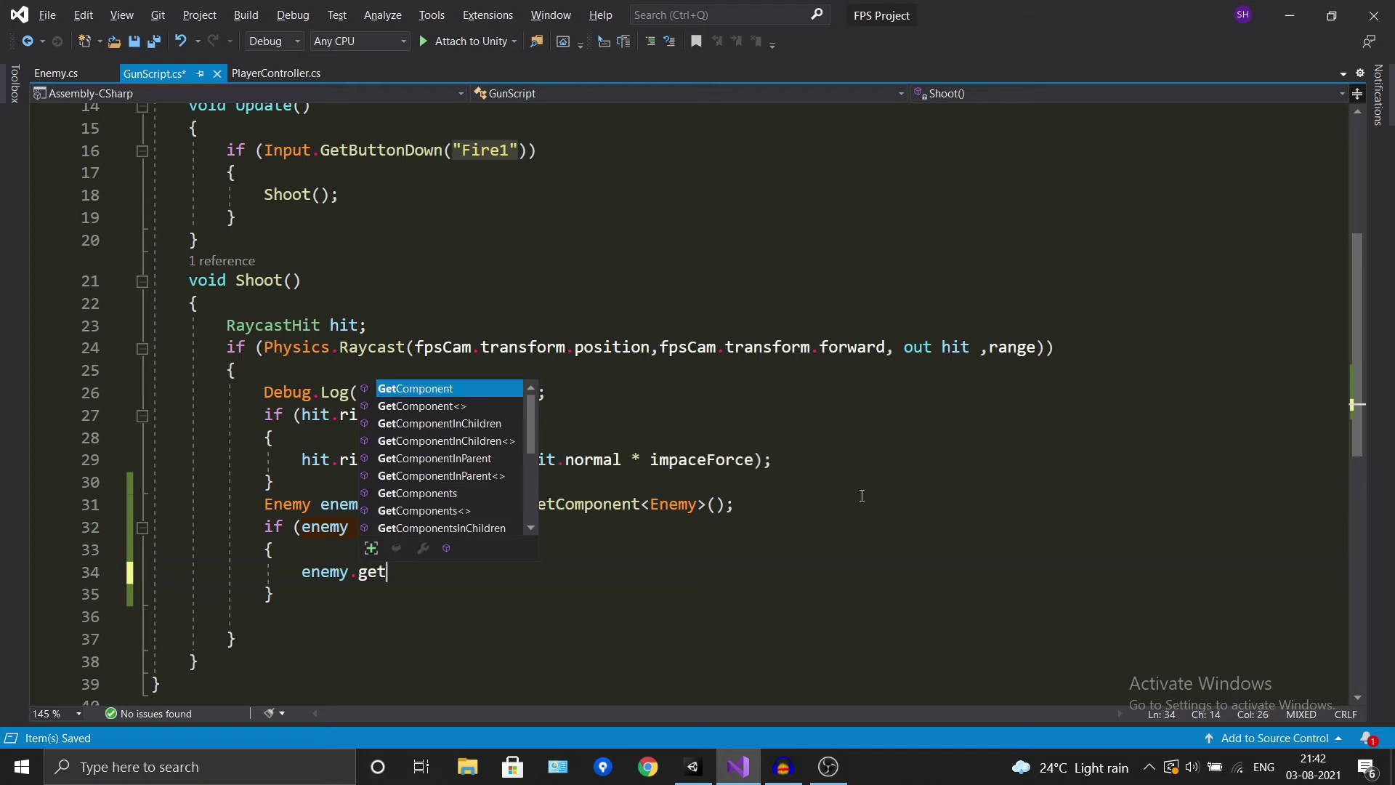
text(dama)
key(BackSpace)
key(BackSpace)
key(BackSpace)
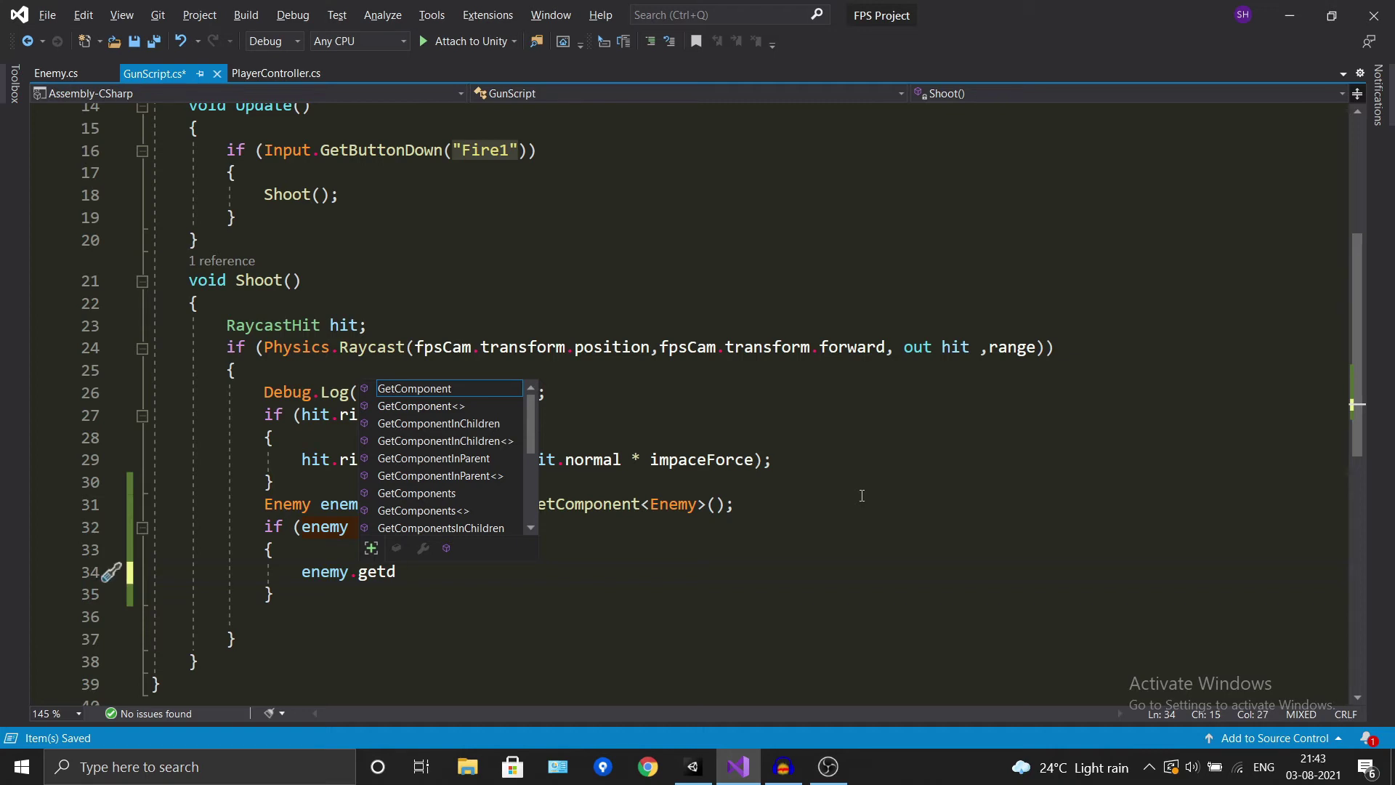
key(BackSpace)
key(BackSpace)
key(BackSpace)
key(BackSpace)
Step: In Enemy.cs, type public before the void GetDamage(float damage) declaration
key(Escape)
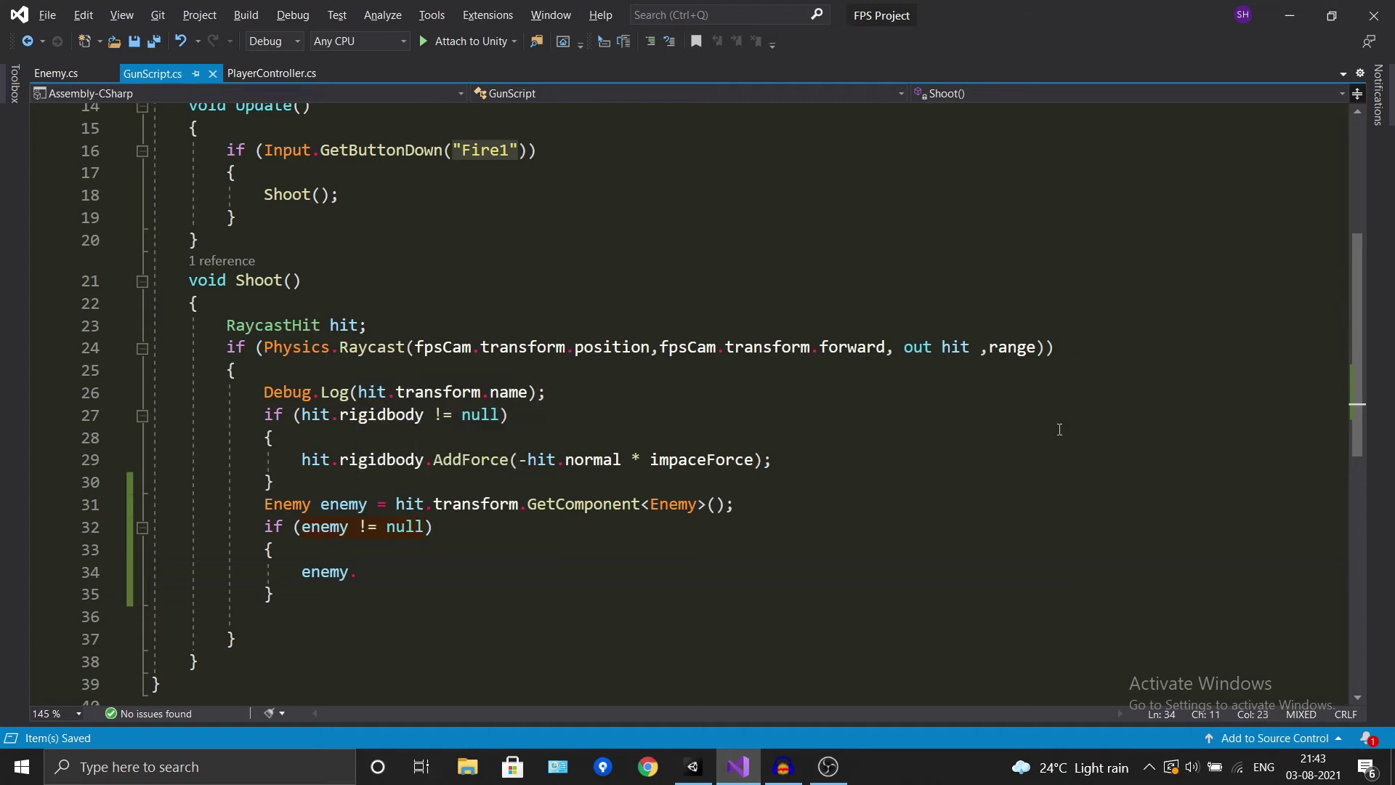
click(56, 73)
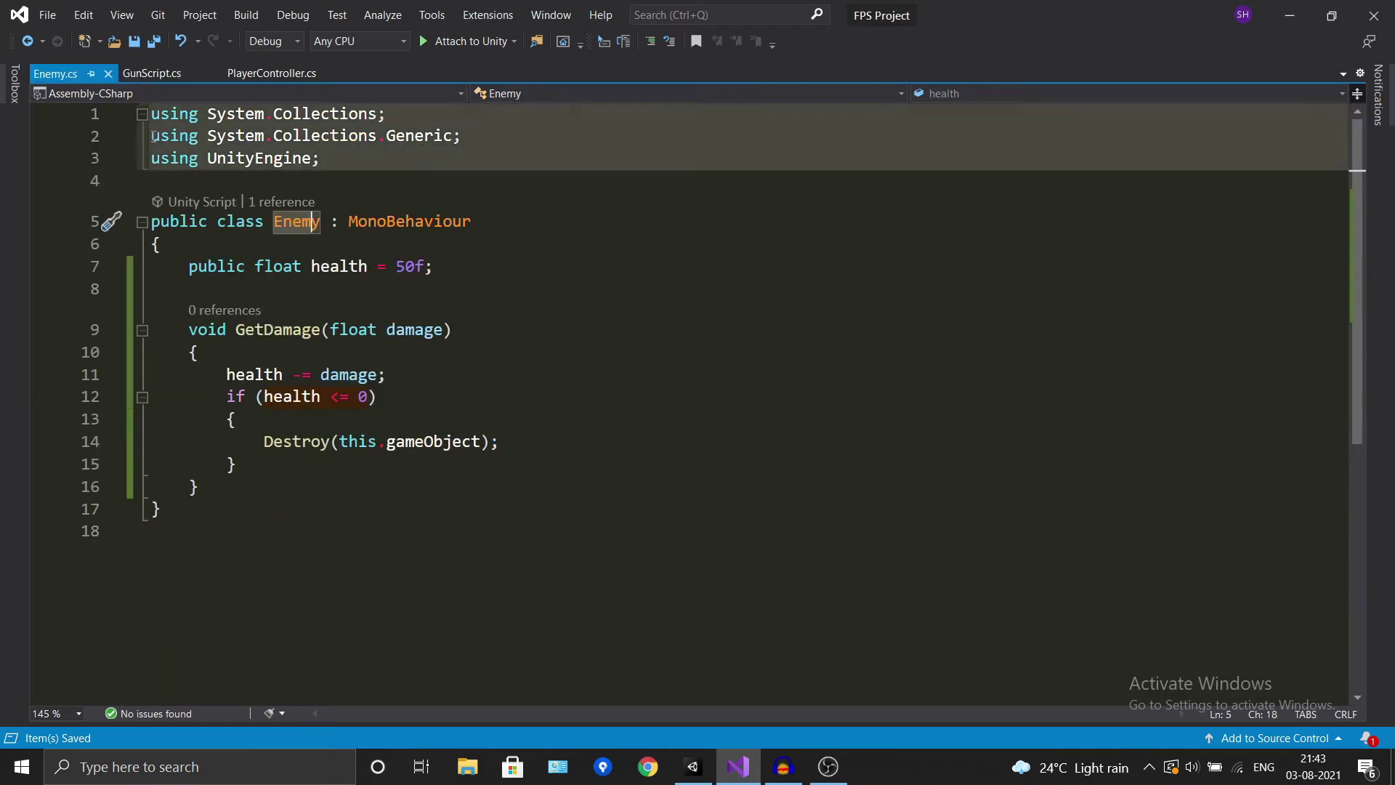
click(181, 340)
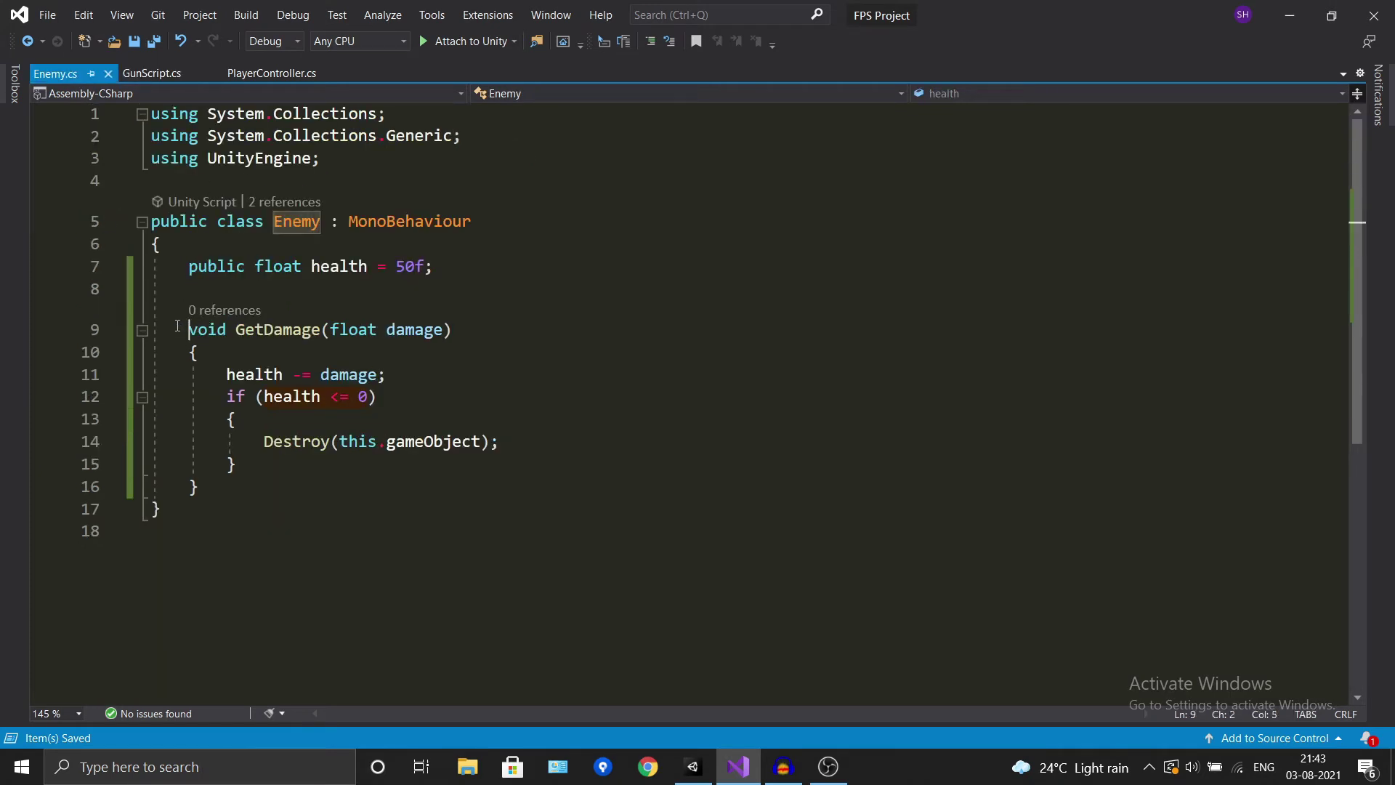
text(publi)
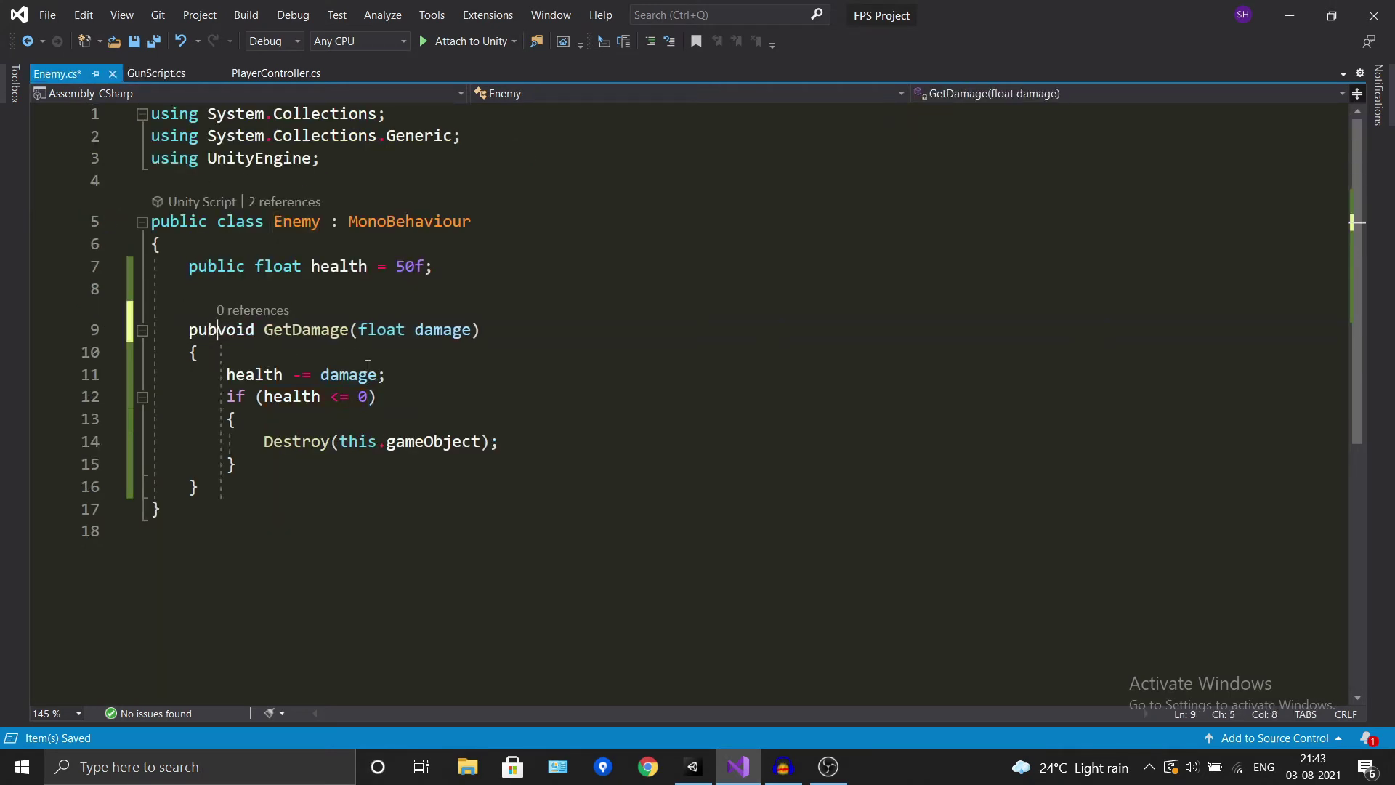
text(c)
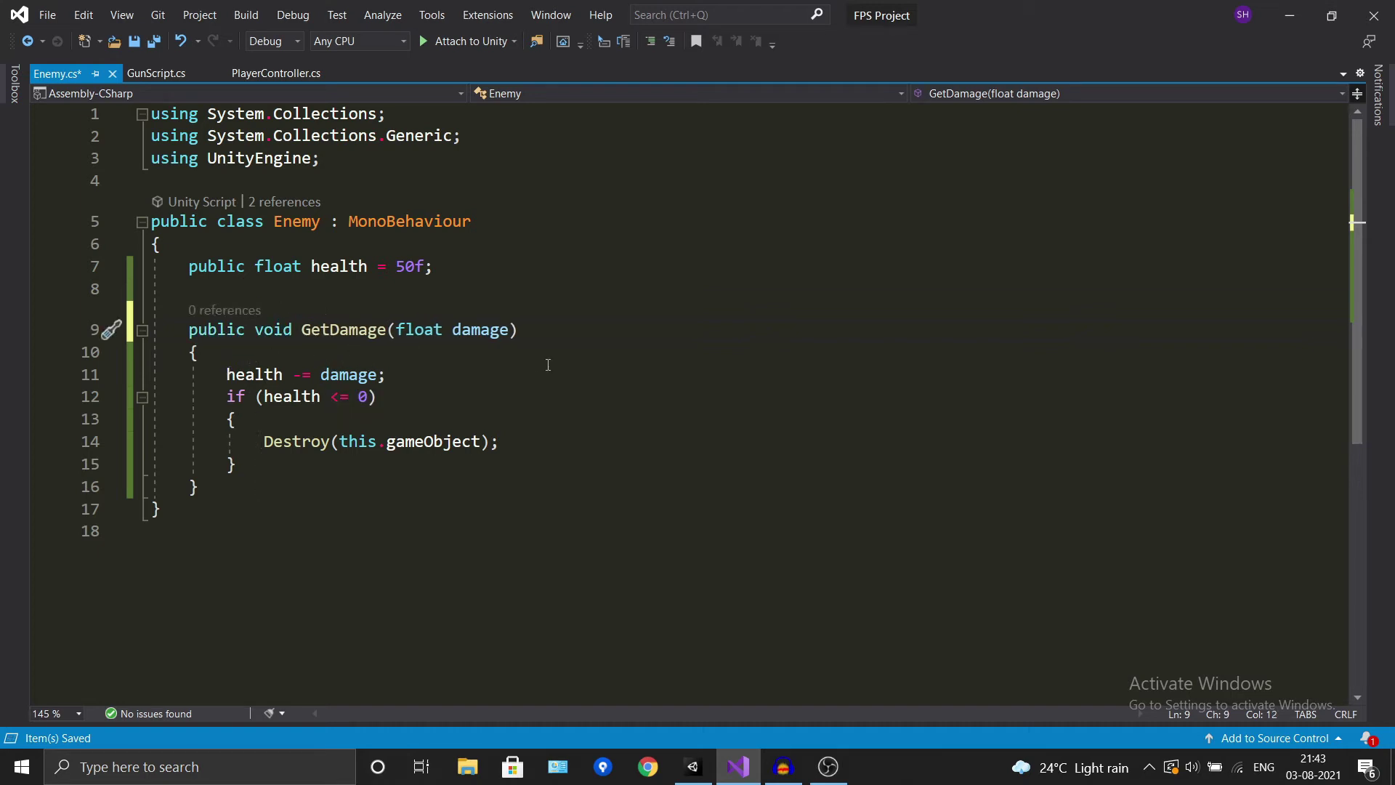
Step: Save Enemy.cs and complete GunScript line 34 as enemy.GetDamage(damage);
key(ctrl+s)
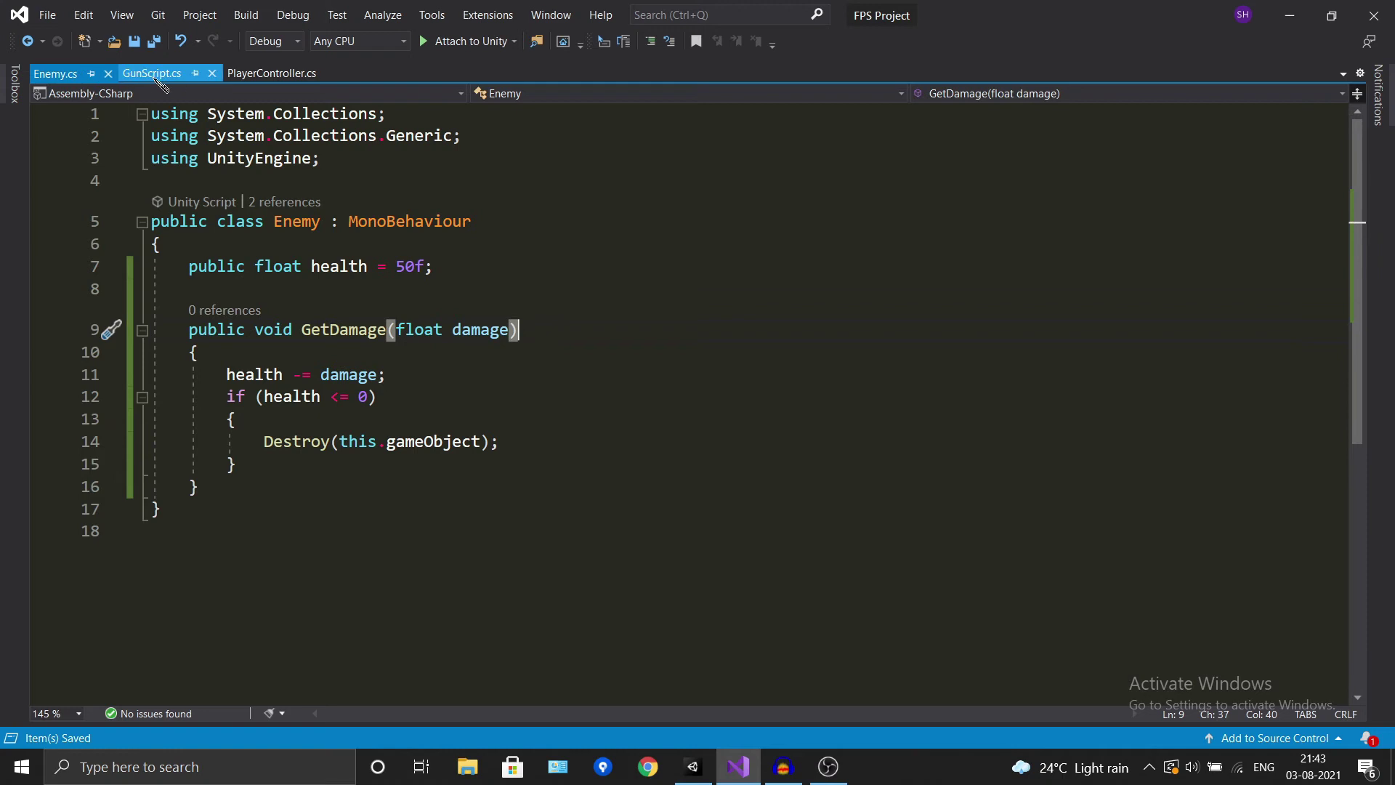
click(161, 76)
scroll(401, 564, down, 2)
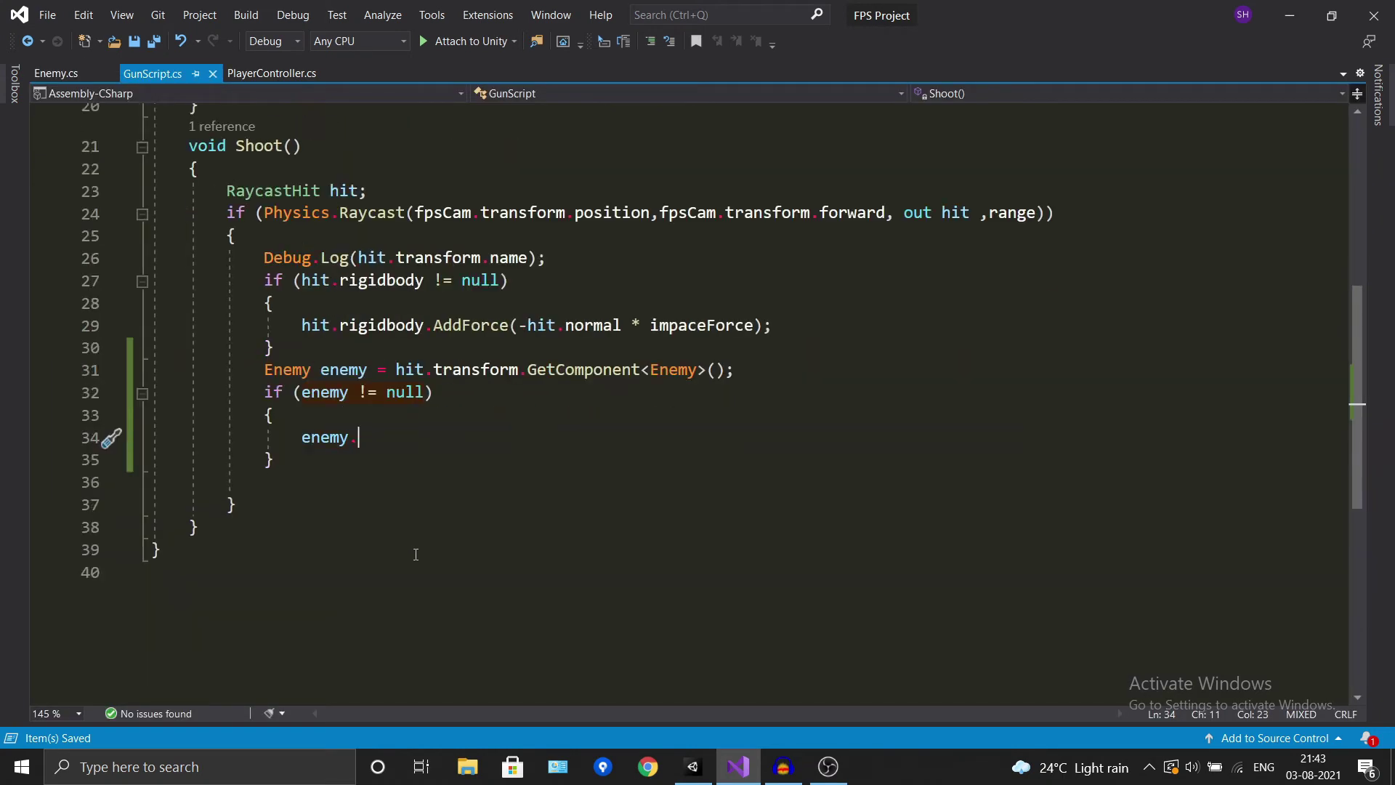
text(GEtd)
text(ama)
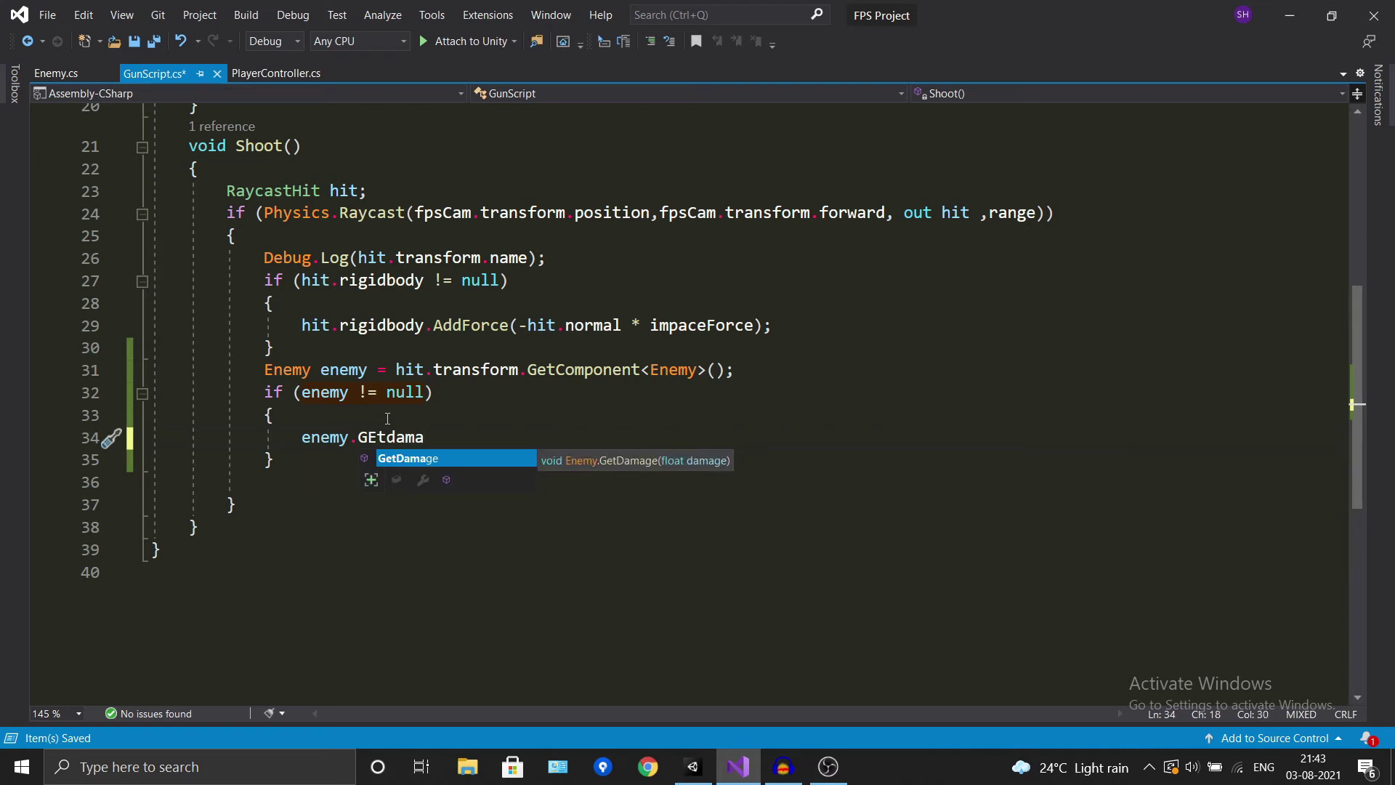
key(Tab)
text(())
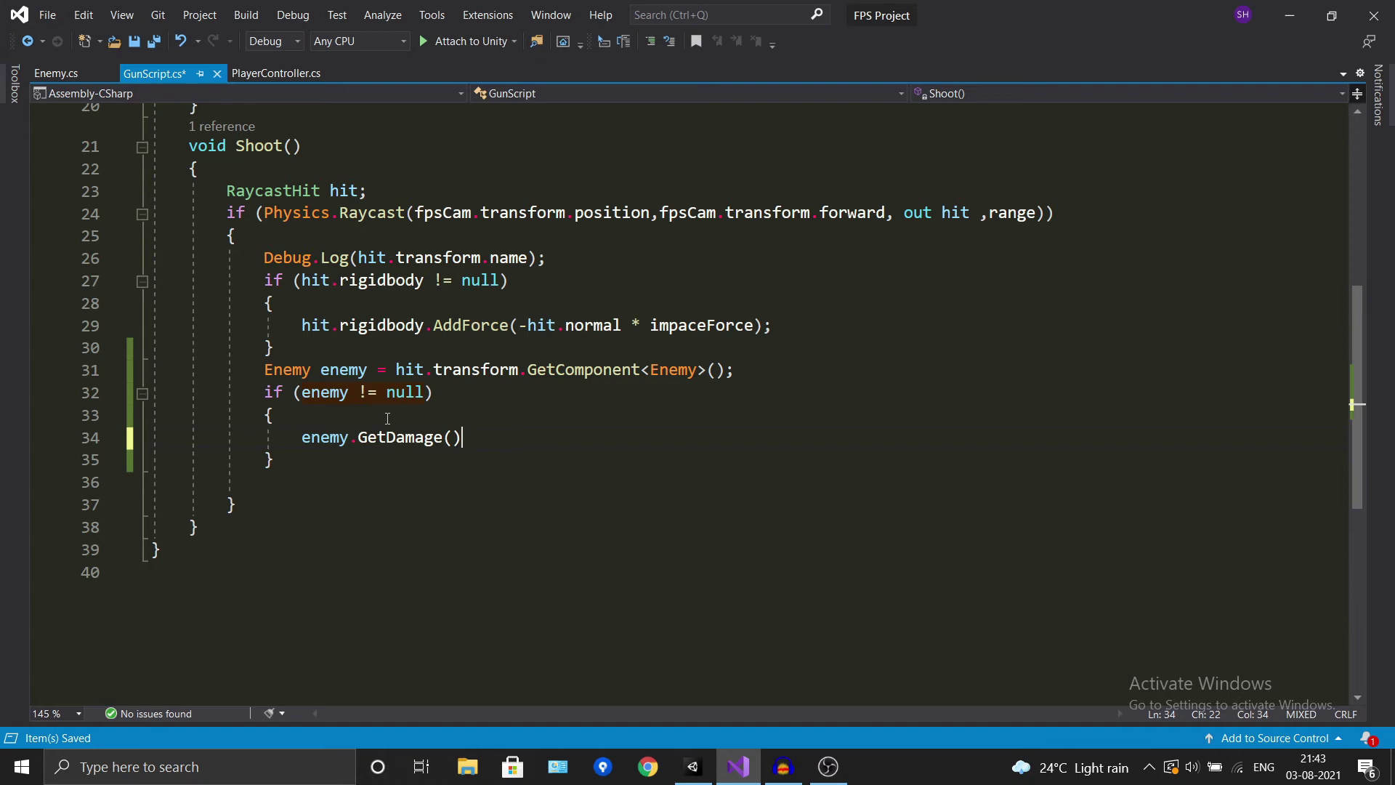
key(Left)
text(damage)
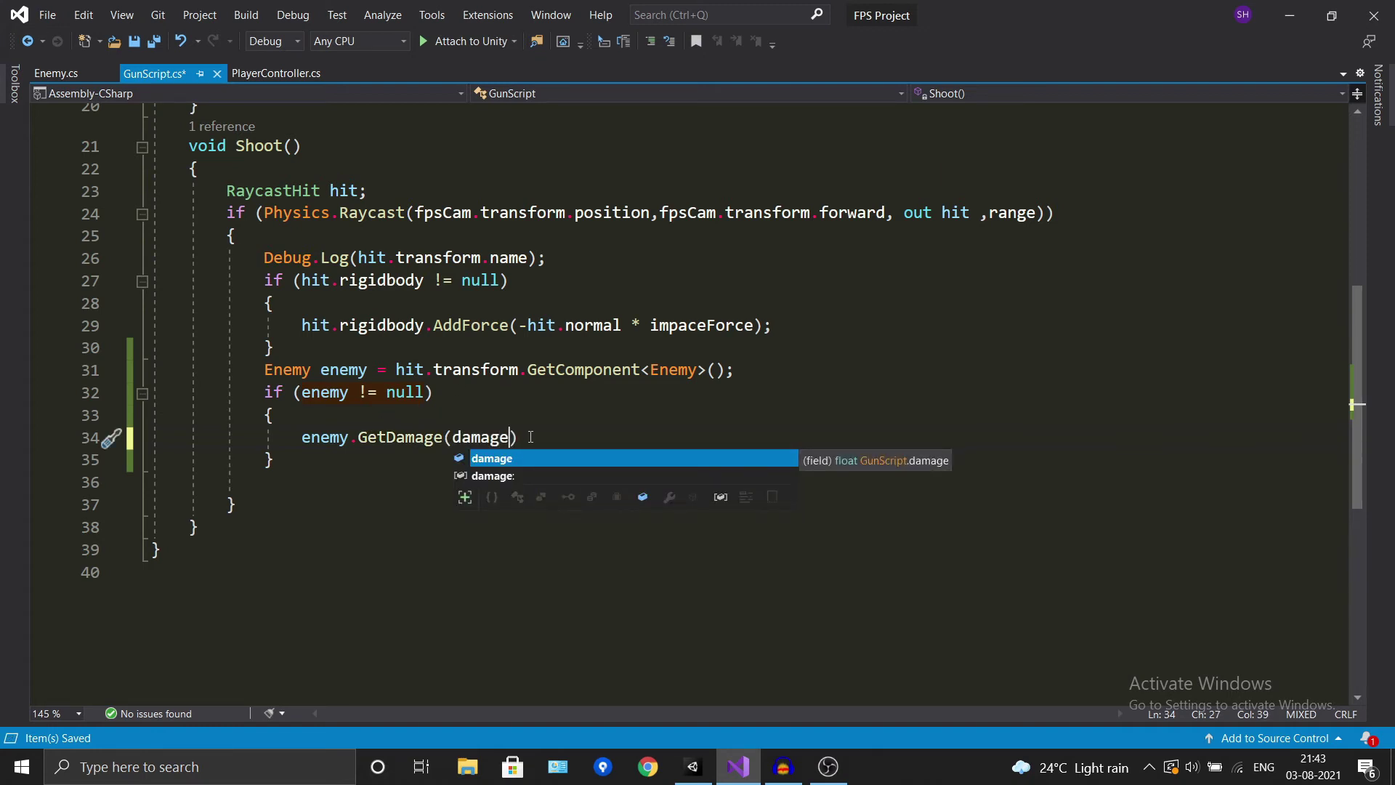
key(Right)
text(;)
Step: Save GunScript, view the GetDamage definition in Enemy, and switch back to Unity
key(Left)
key(Left)
scroll(492, 443, up, 5)
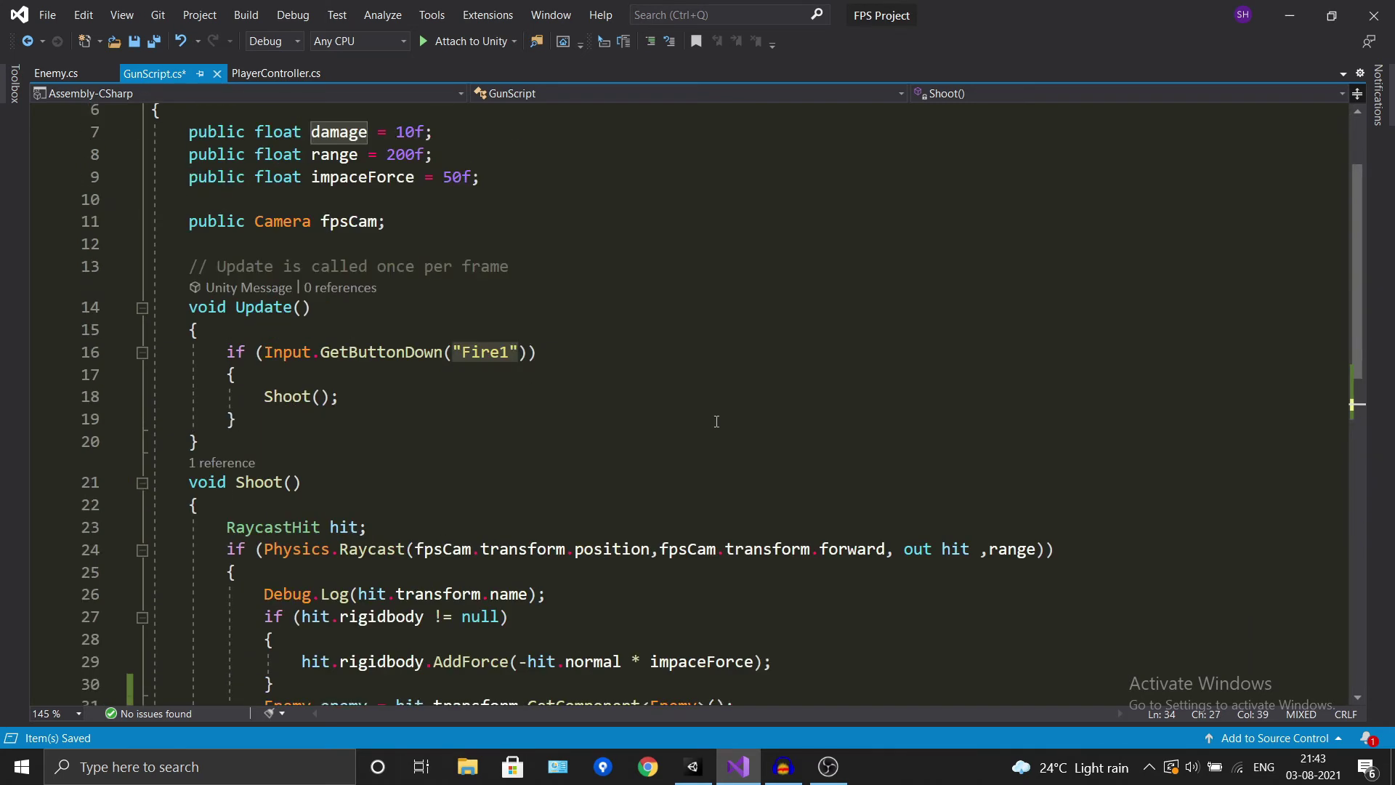
scroll(436, 349, up, 2)
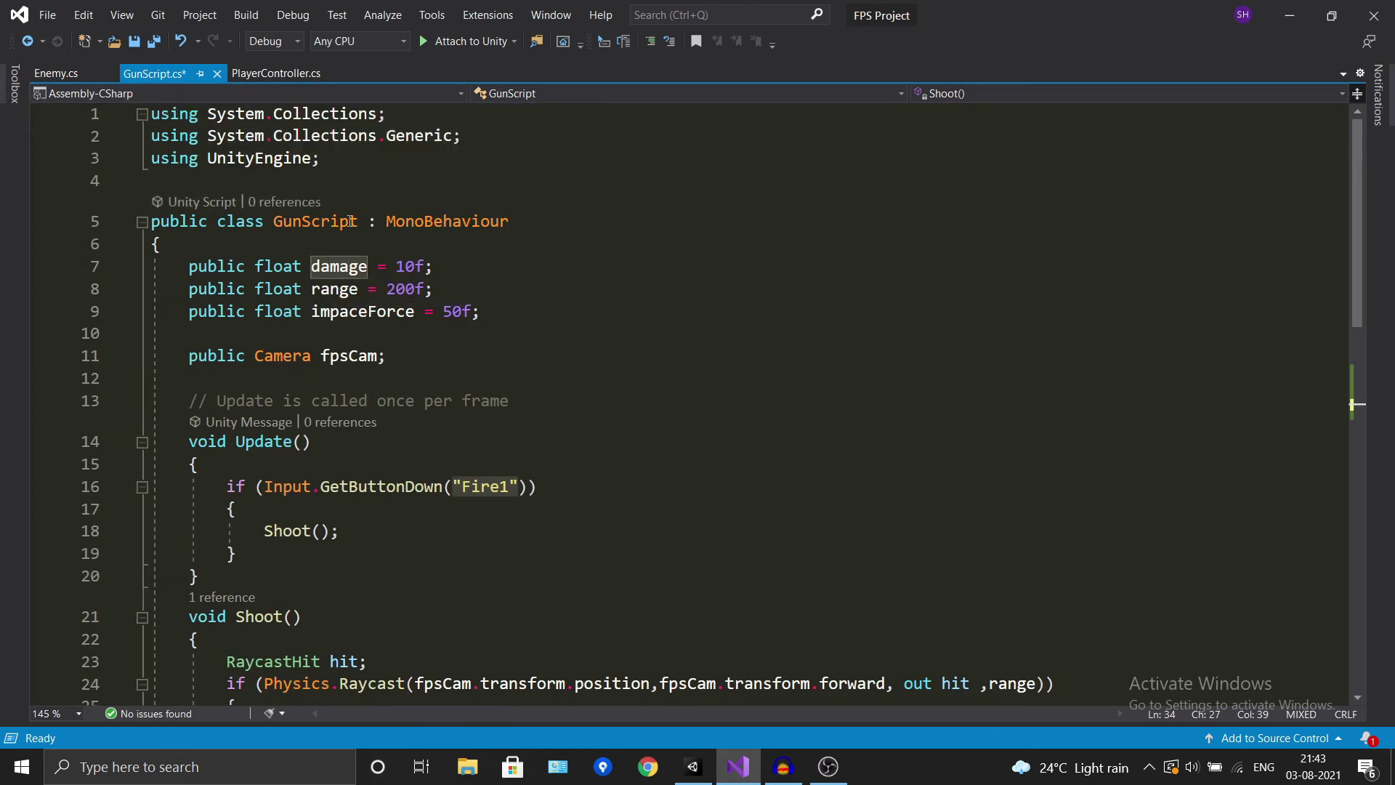
key(ctrl+s)
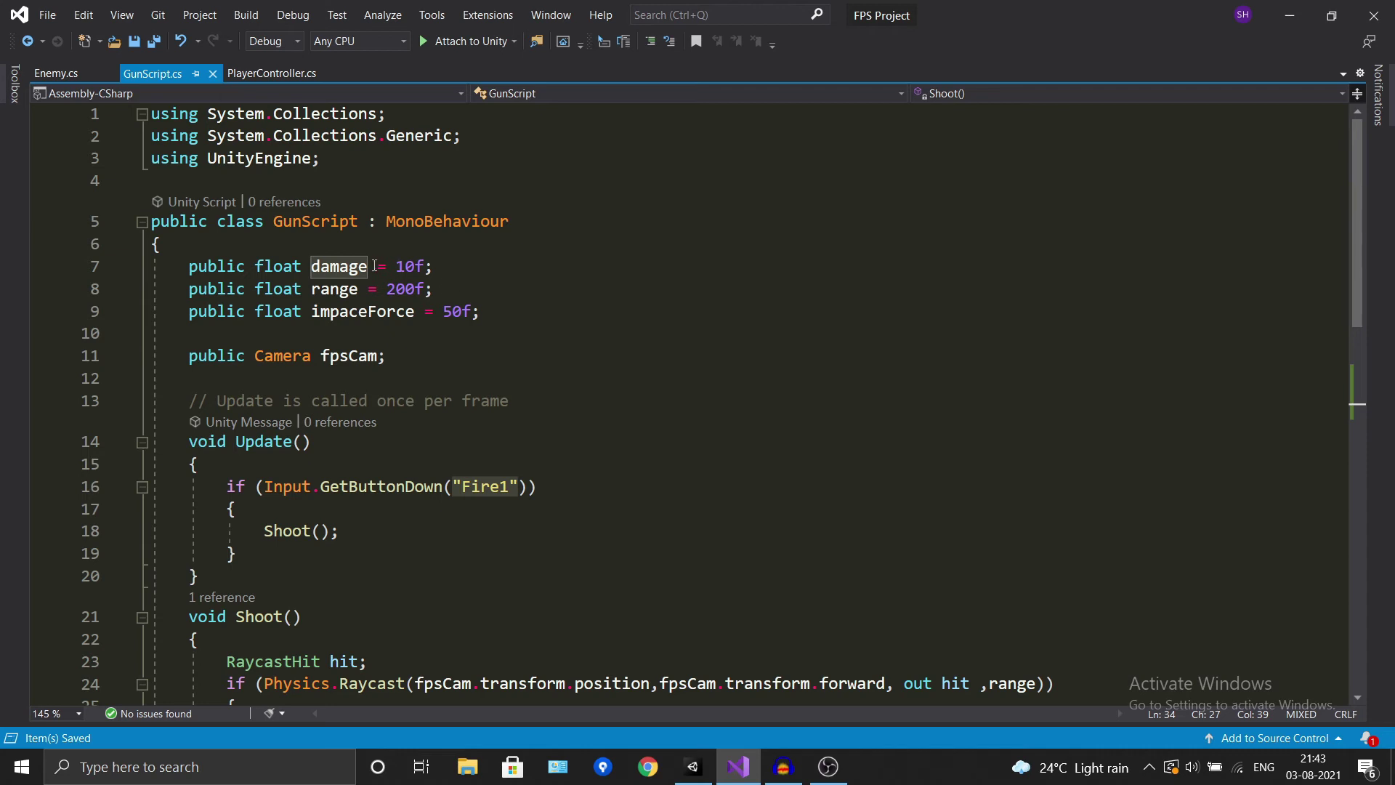
scroll(375, 266, down, 5)
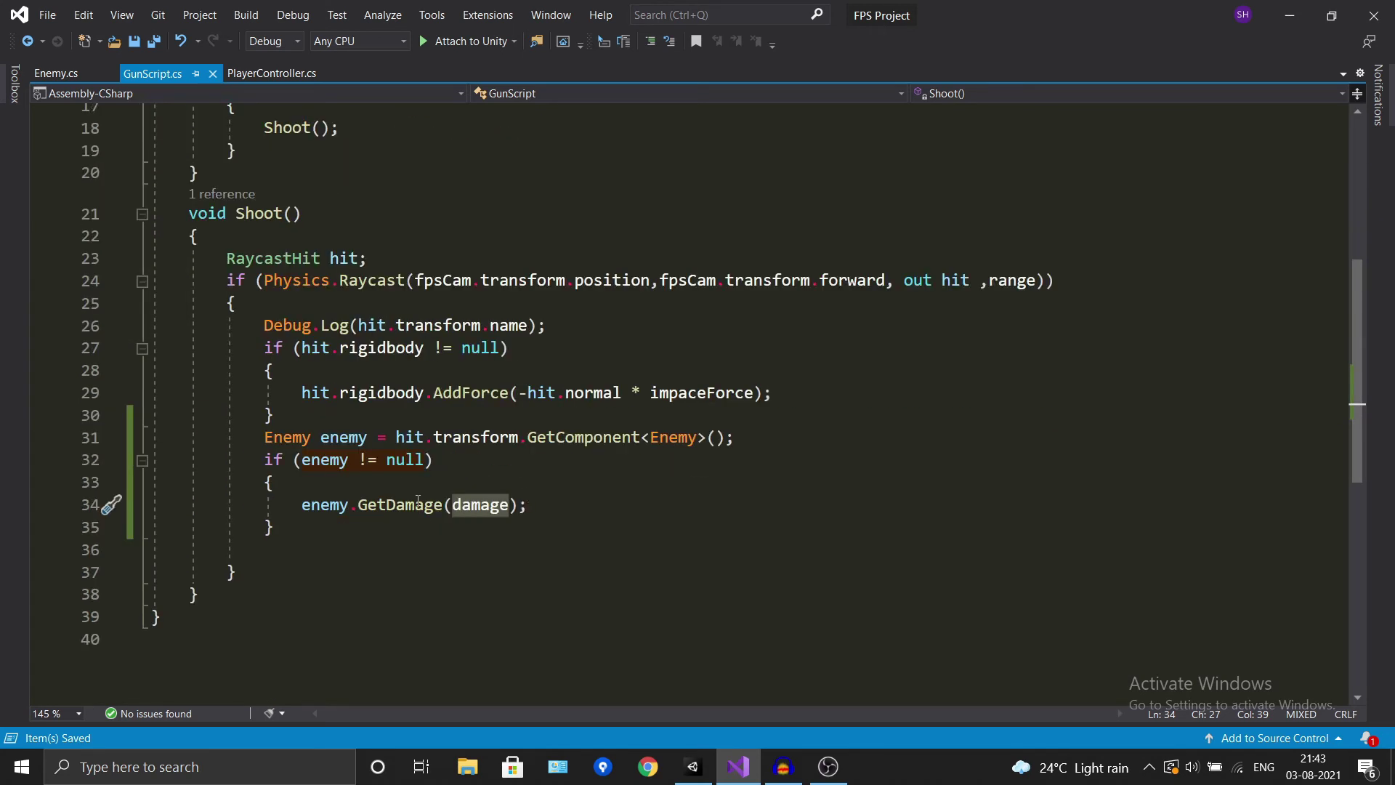
click(418, 503)
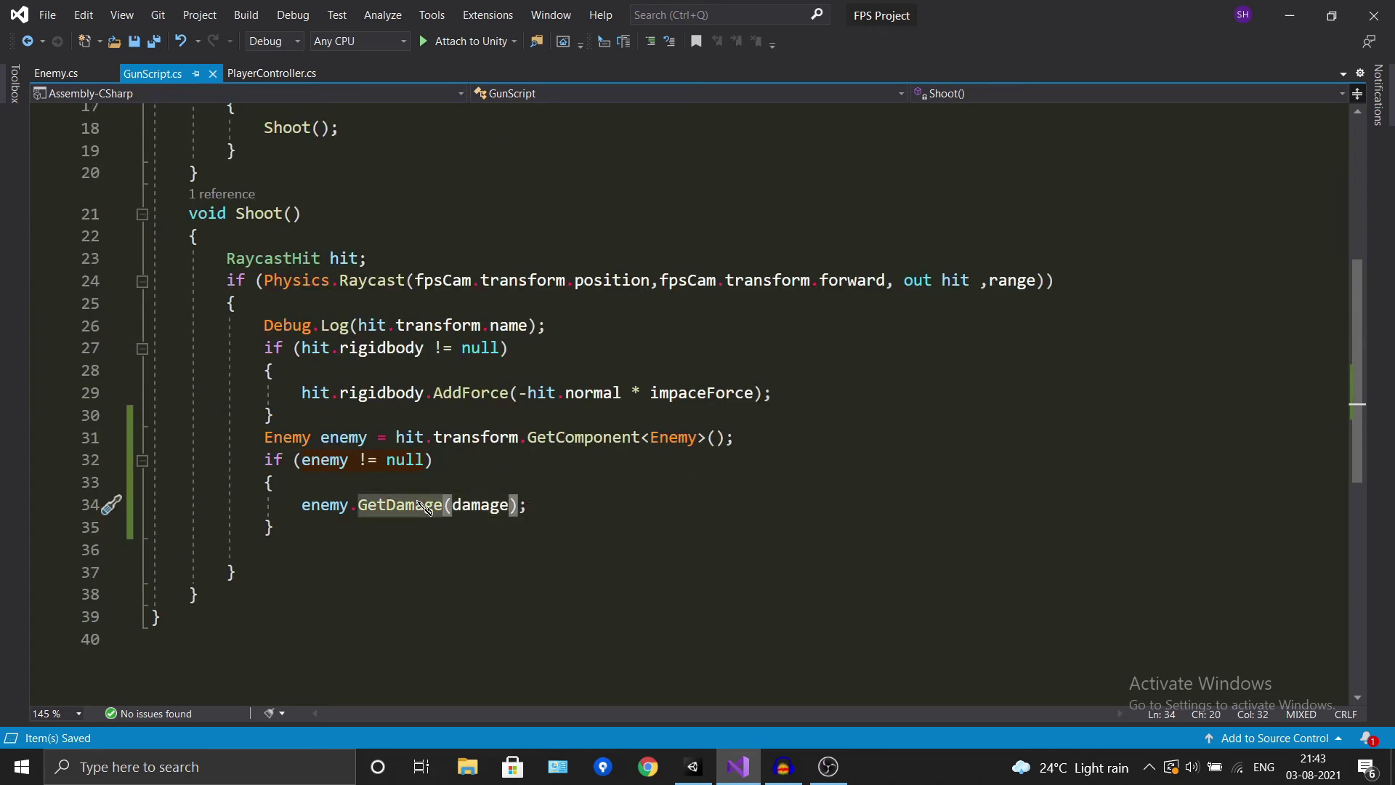
key(F12)
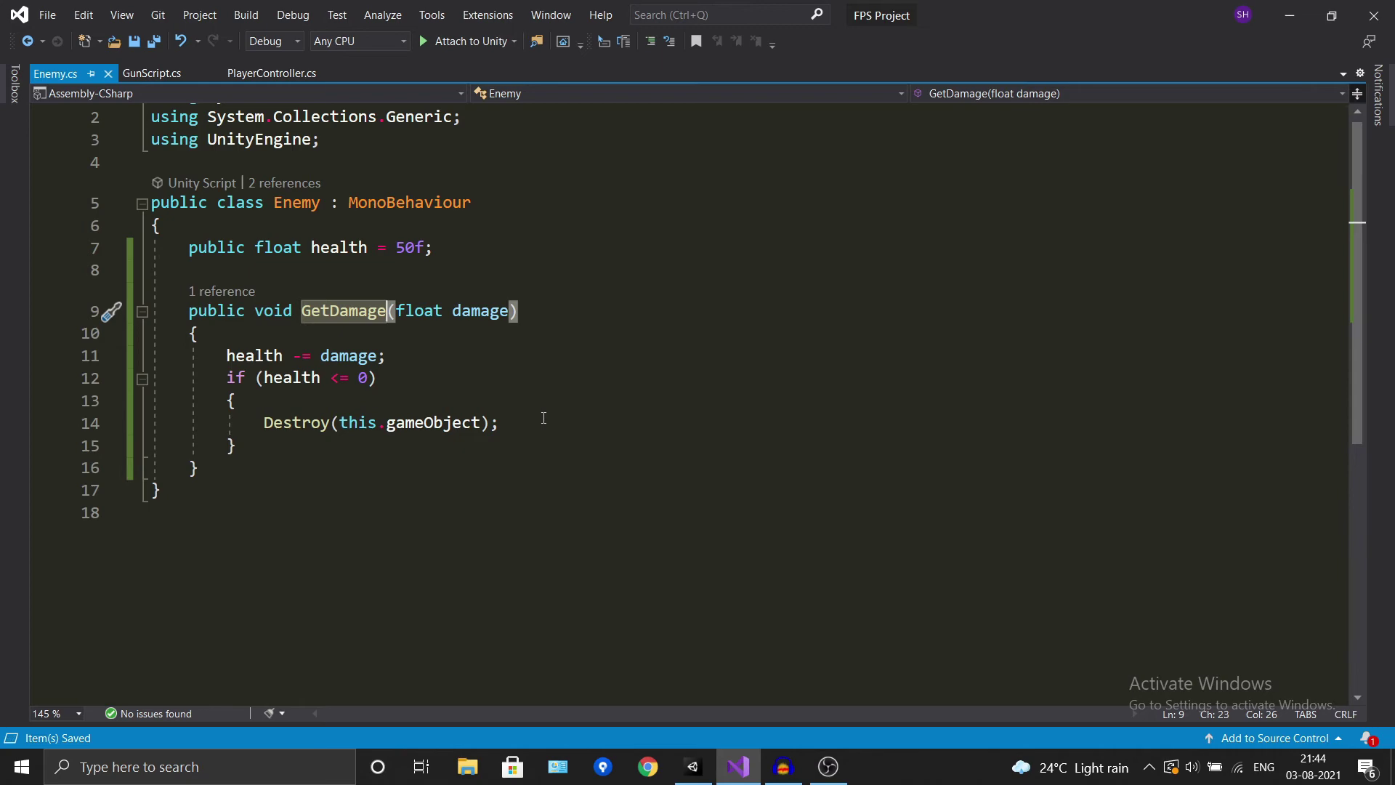
key(alt+Tab)
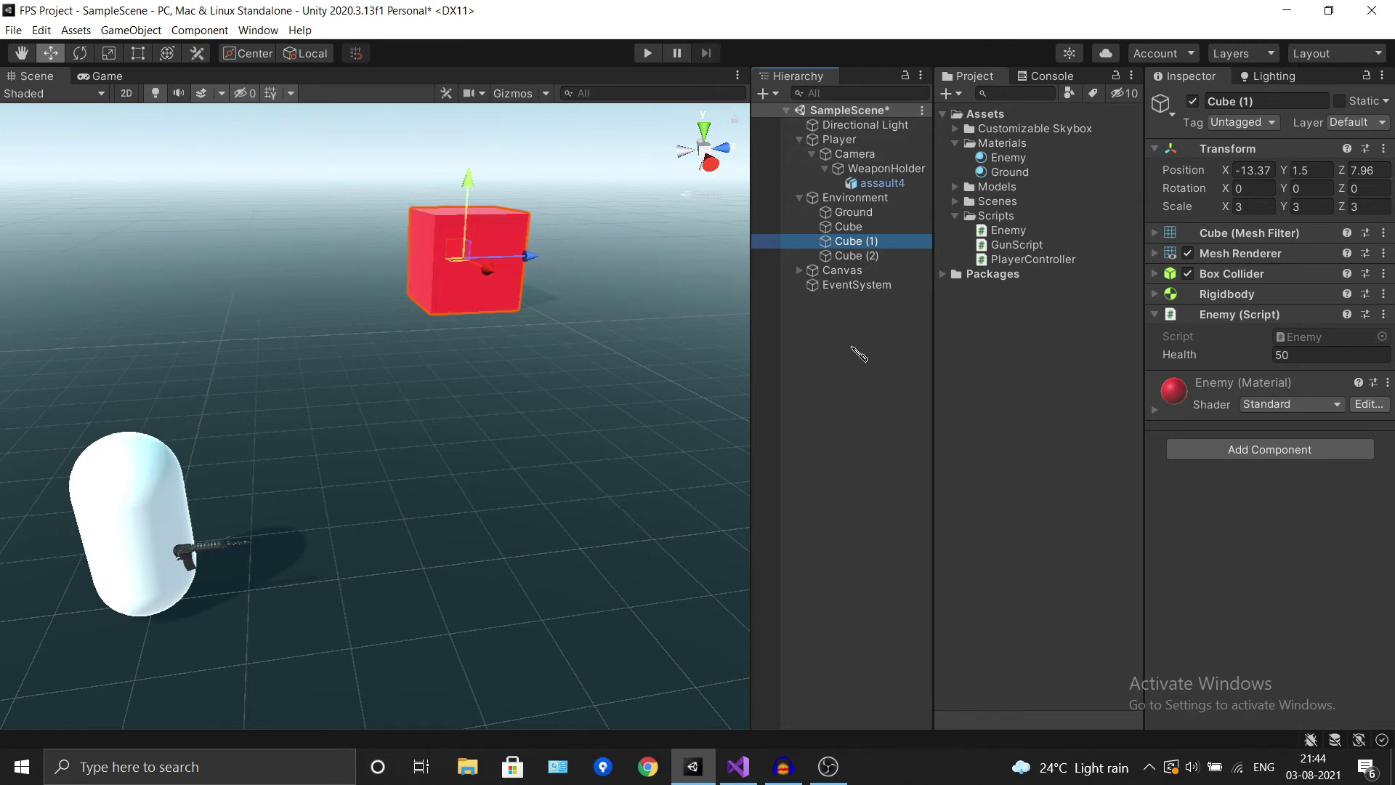
Step: Save the scene, enter Play mode, and select Cube (1) to watch its Health
click(859, 355)
key(ctrl+s)
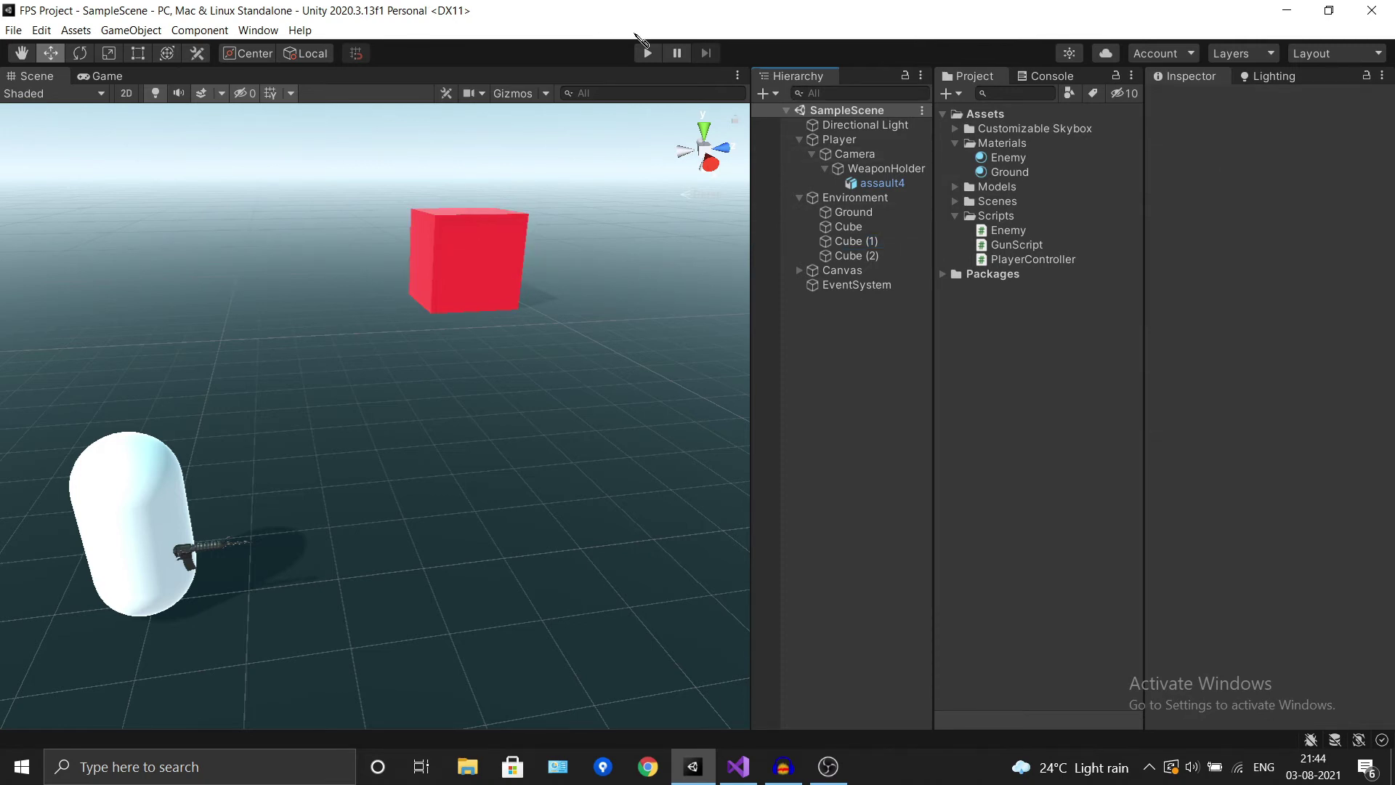
click(649, 54)
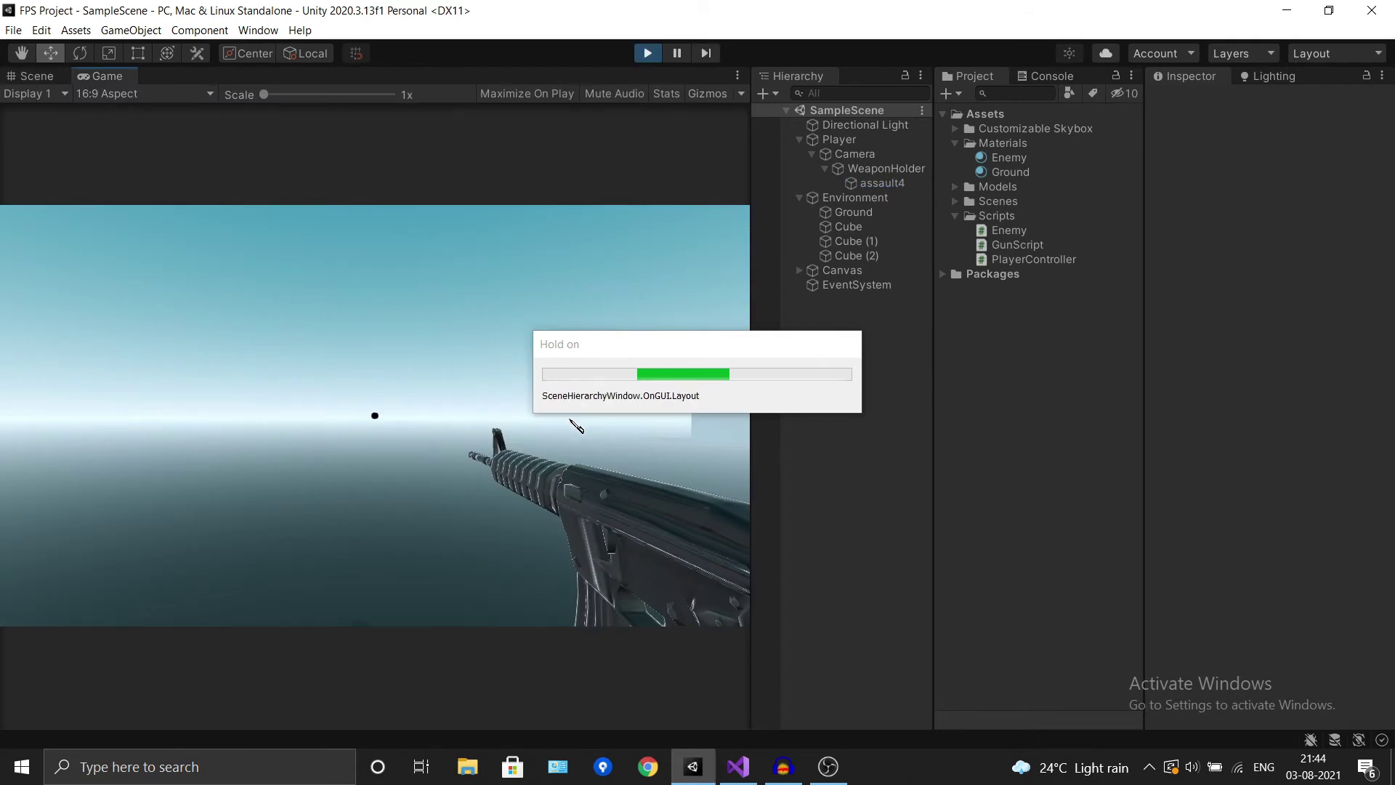
mouse_move(667, 14)
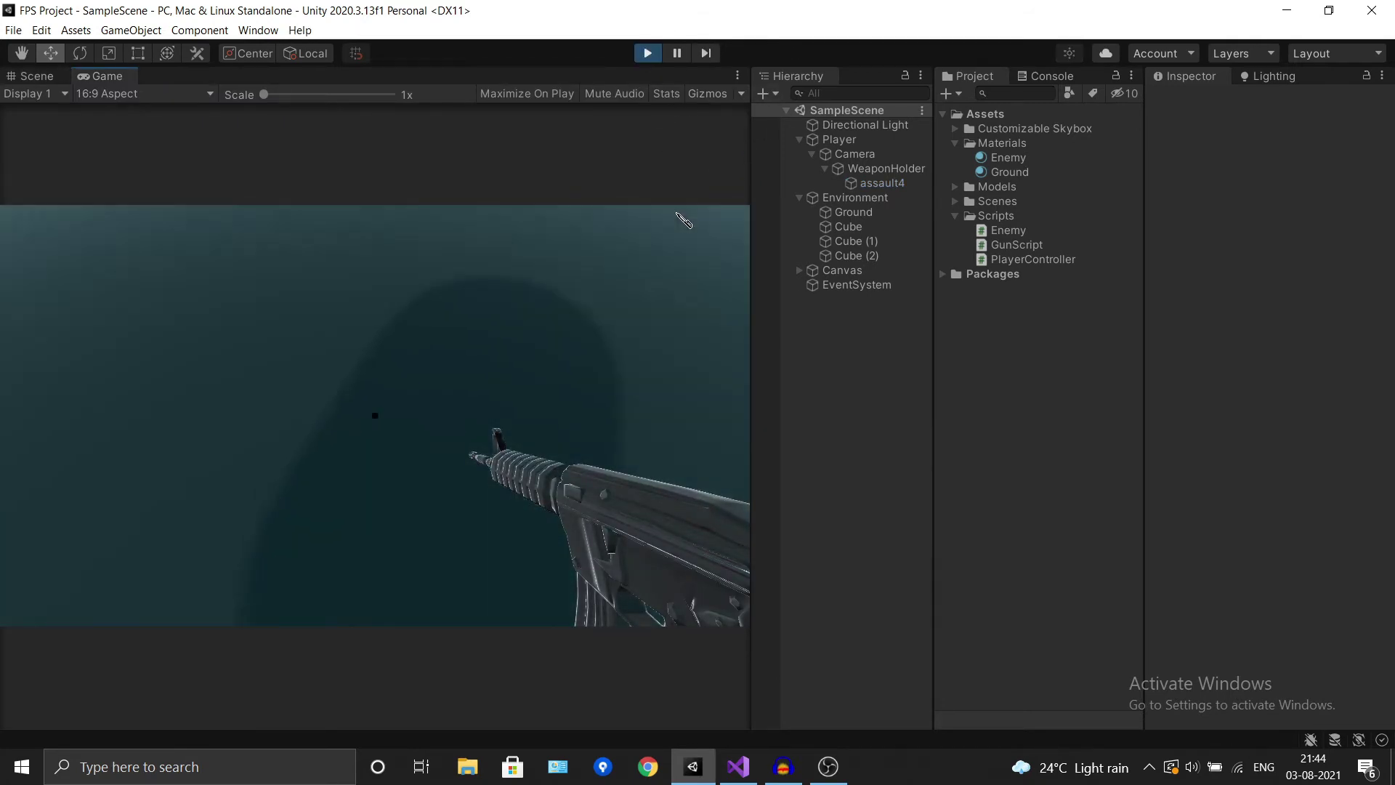
mouse_move(718, 29)
mouse_move(1024, 459)
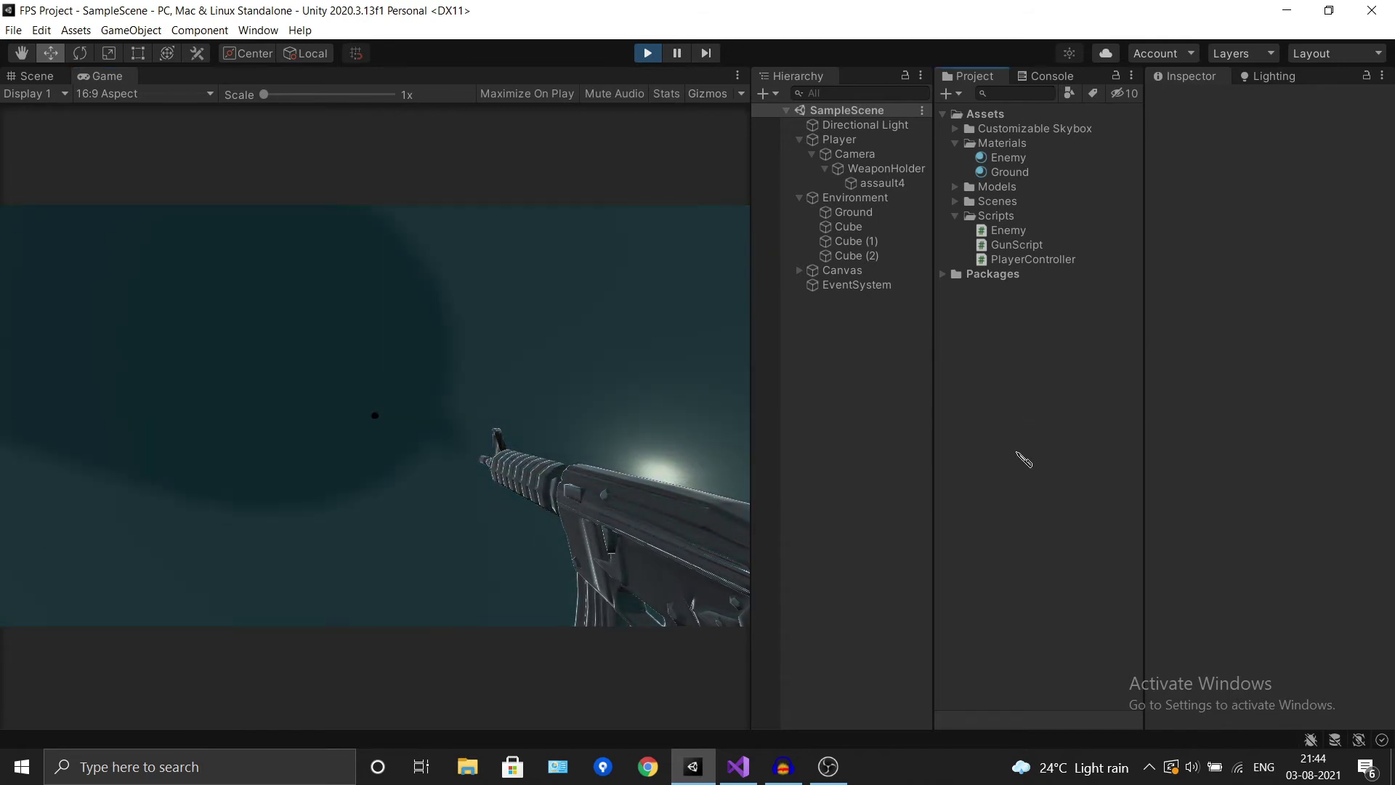
mouse_move(952, 207)
click(872, 242)
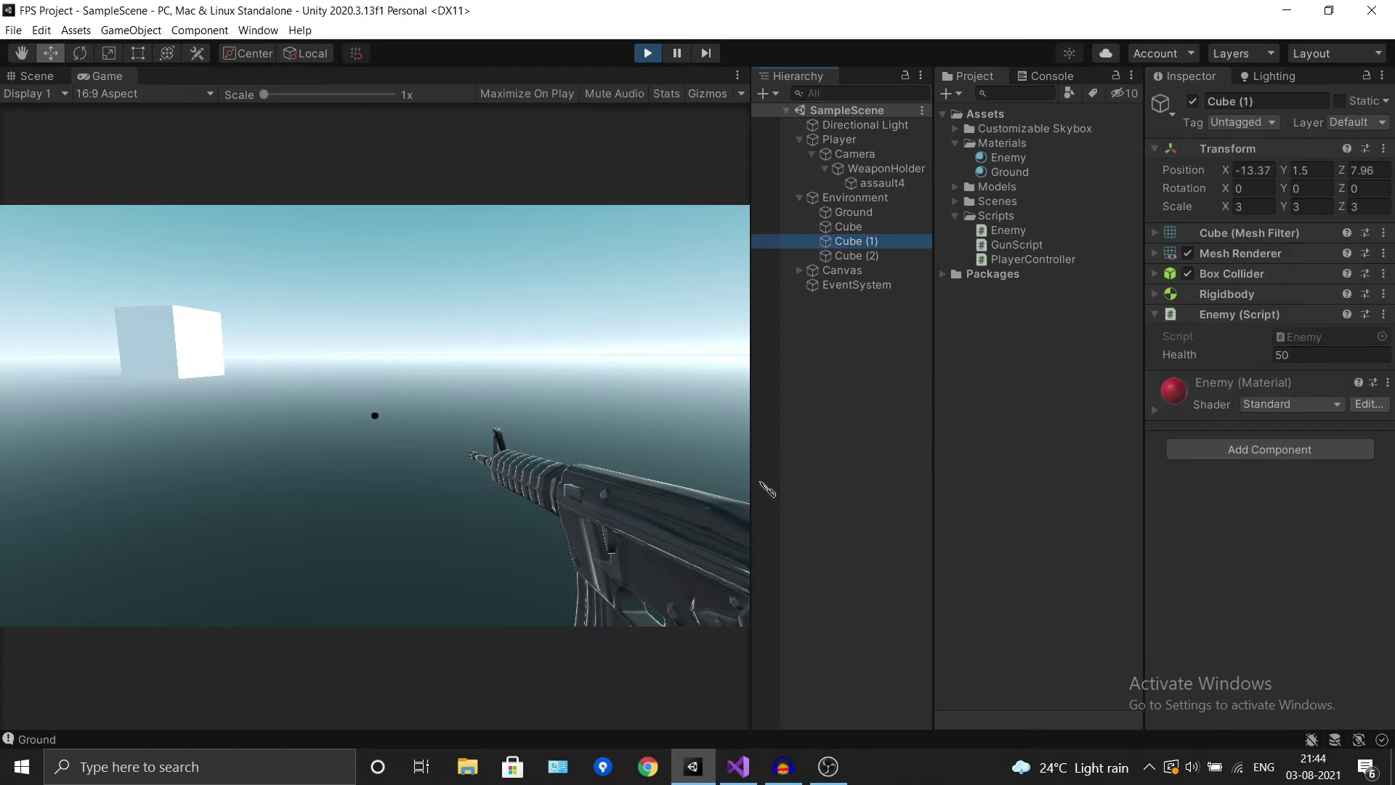
Step: Shoot Cube (1) until its Health drops 40, 30, 20, 10 and it is destroyed, then clear the Console
click(518, 499)
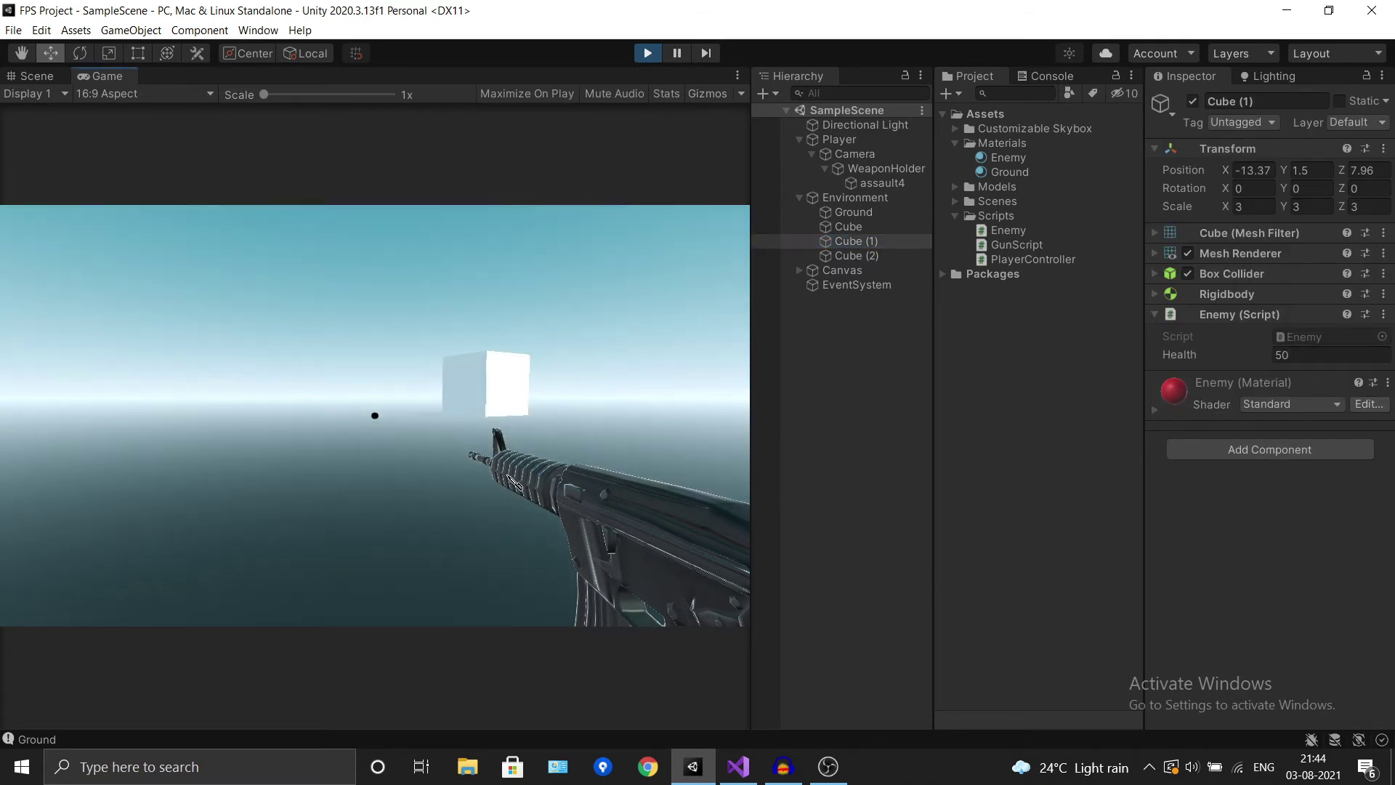
click(560, 472)
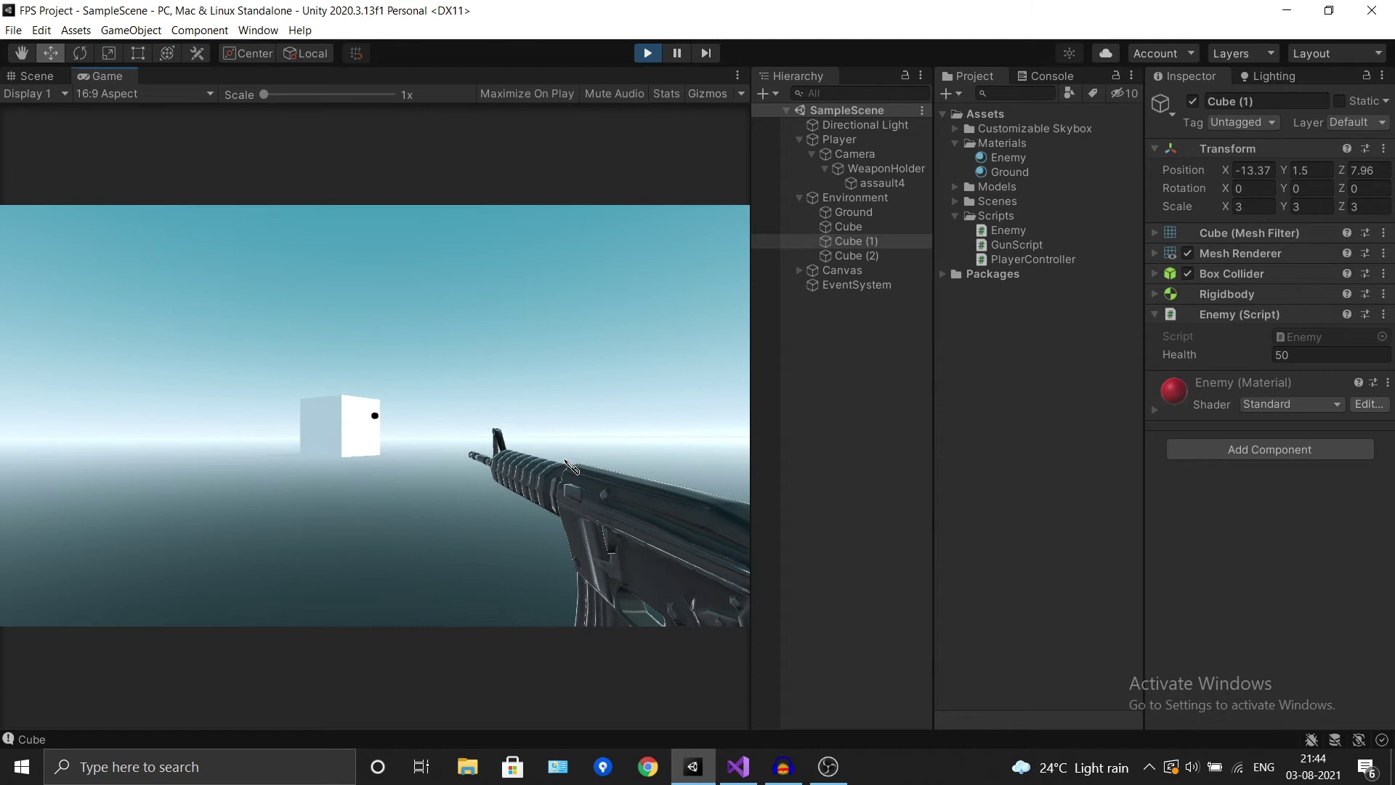
click(1052, 76)
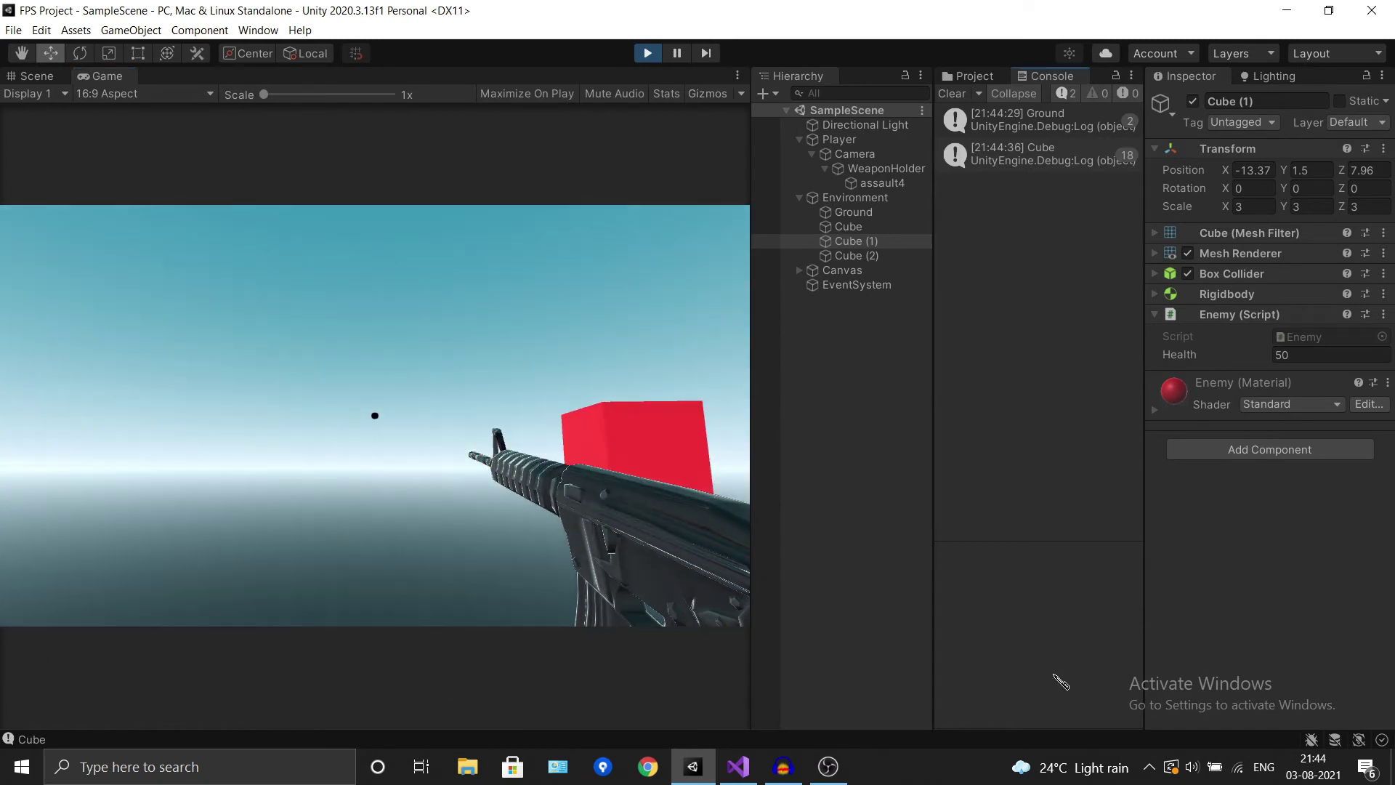
click(481, 436)
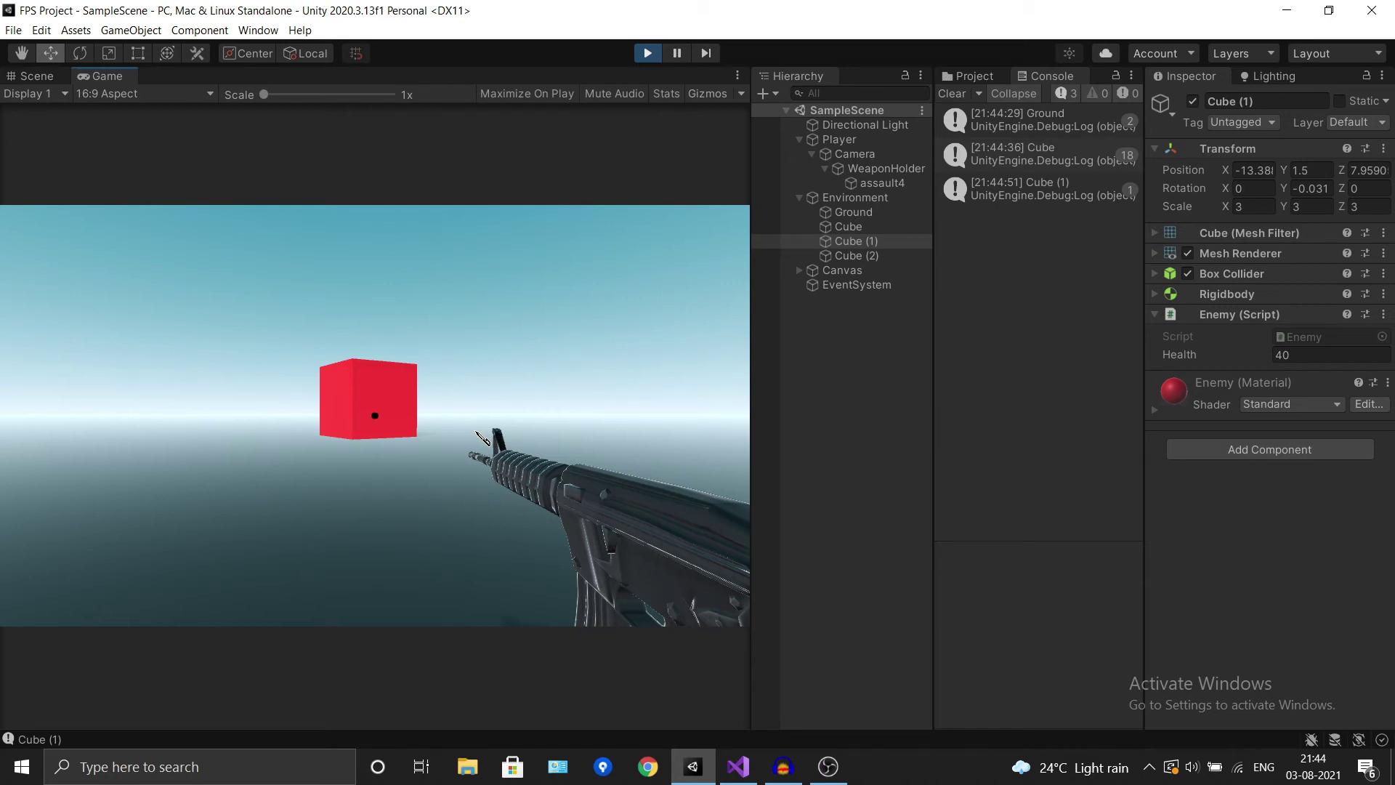
click(481, 436)
click(481, 436)
click(481, 436)
click(481, 436)
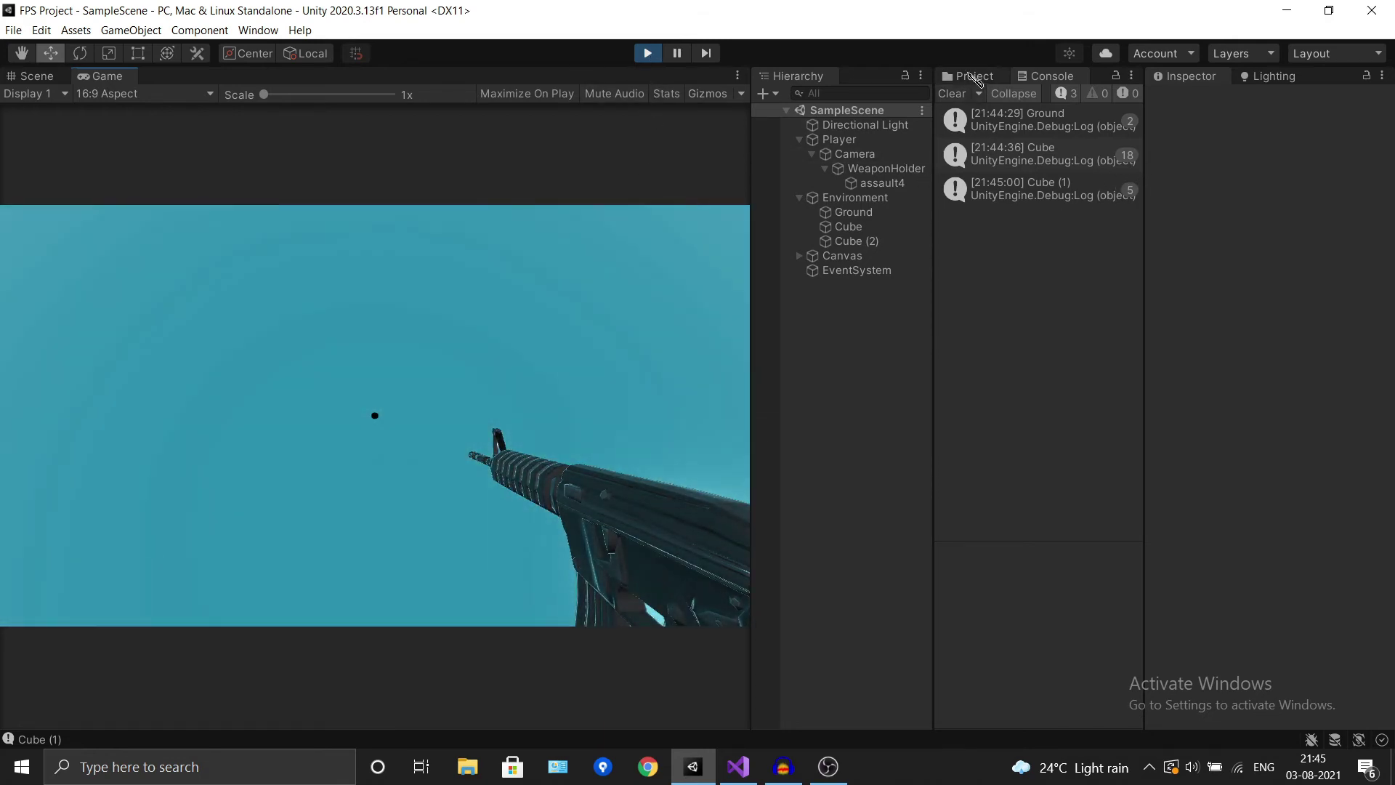
click(954, 93)
Step: Stop Play, rename Cube (1) to 'Enemy', save the scene, and start Play again
click(647, 54)
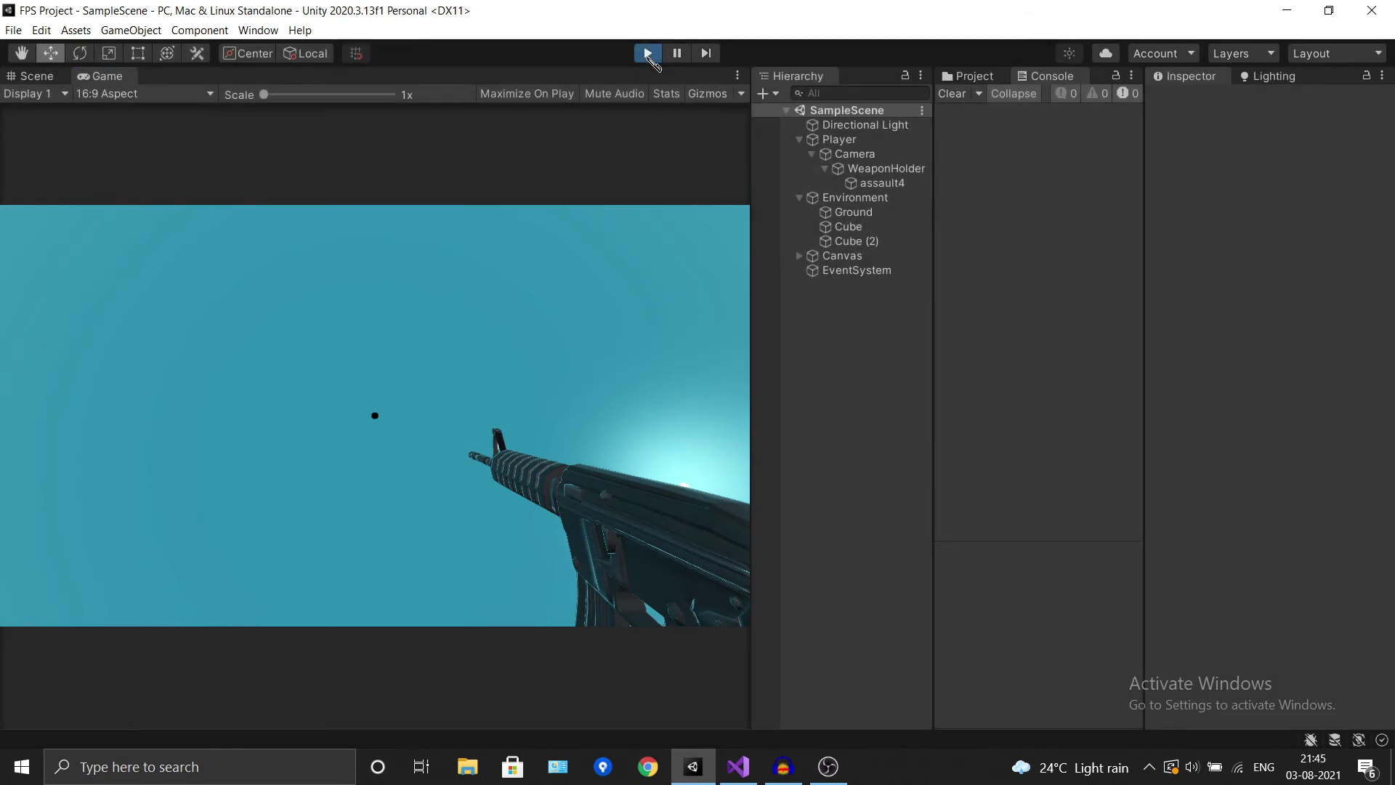
click(857, 242)
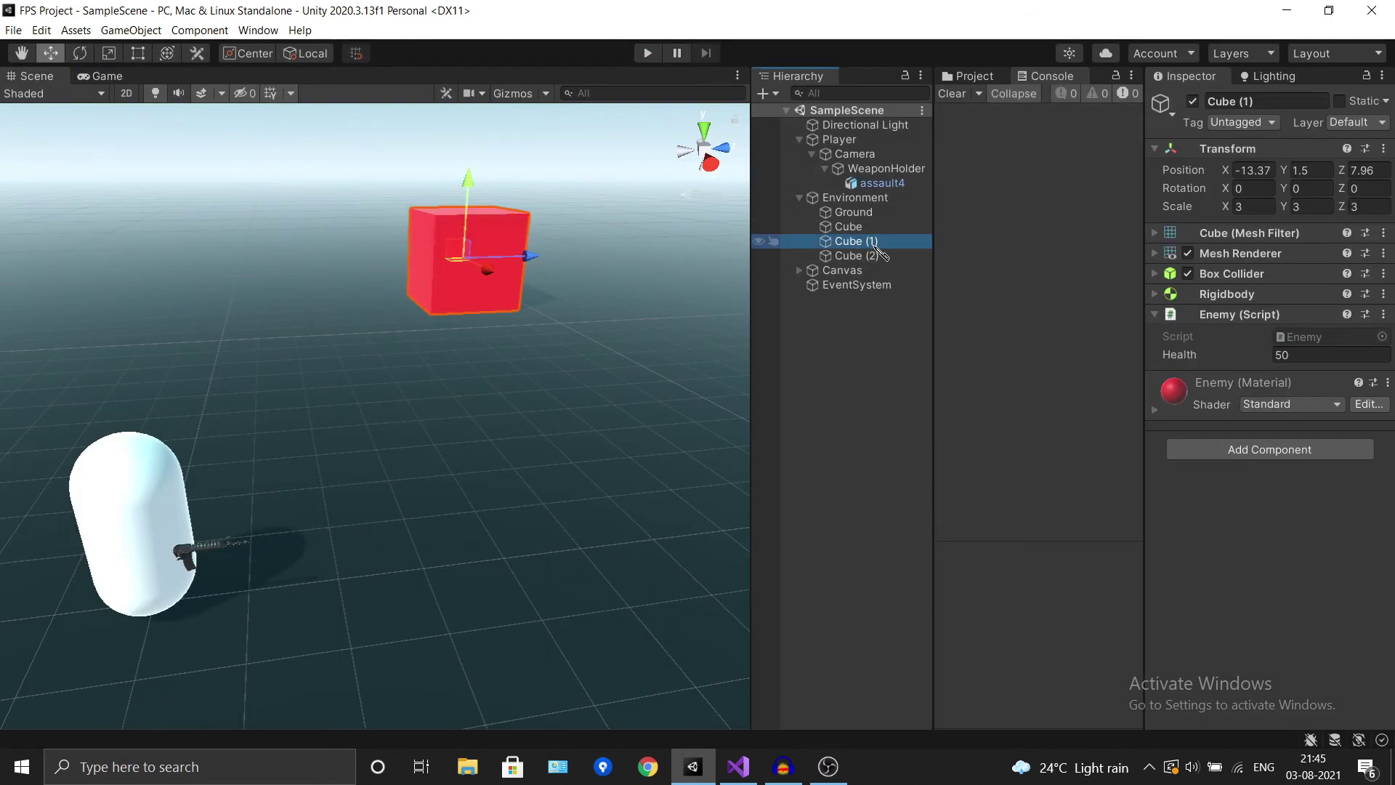
key(F2)
text(ENemy)
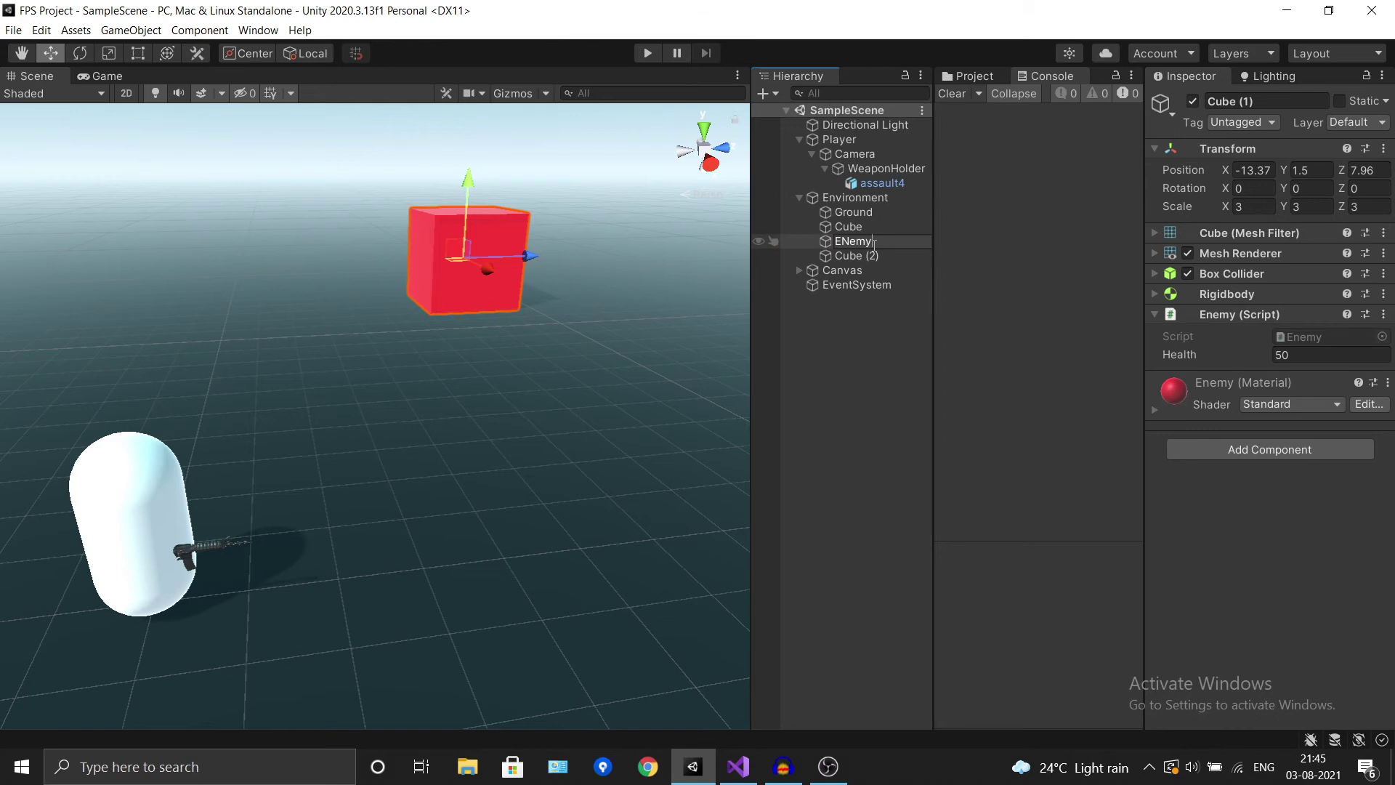
key(BackSpace)
key(Return)
click(859, 461)
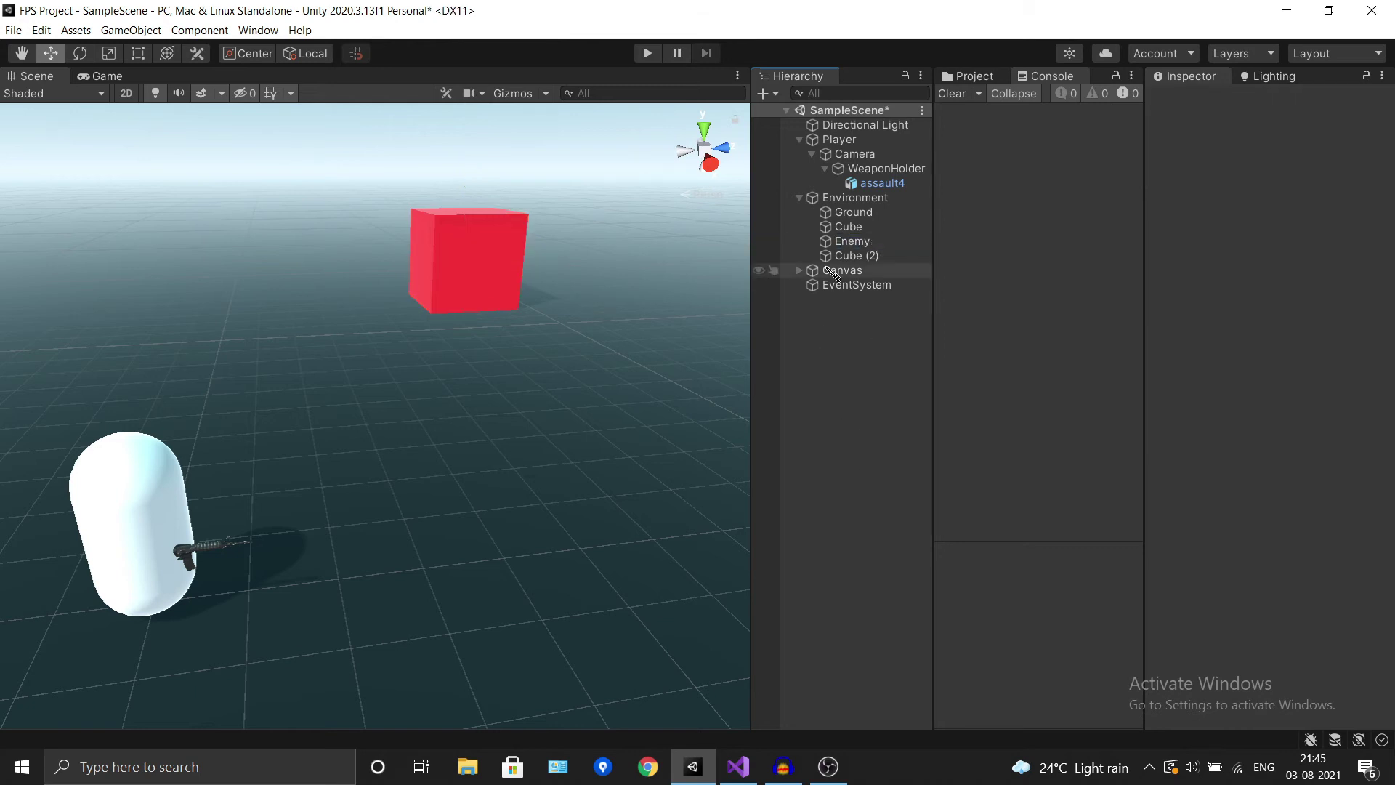
key(ctrl+s)
click(655, 53)
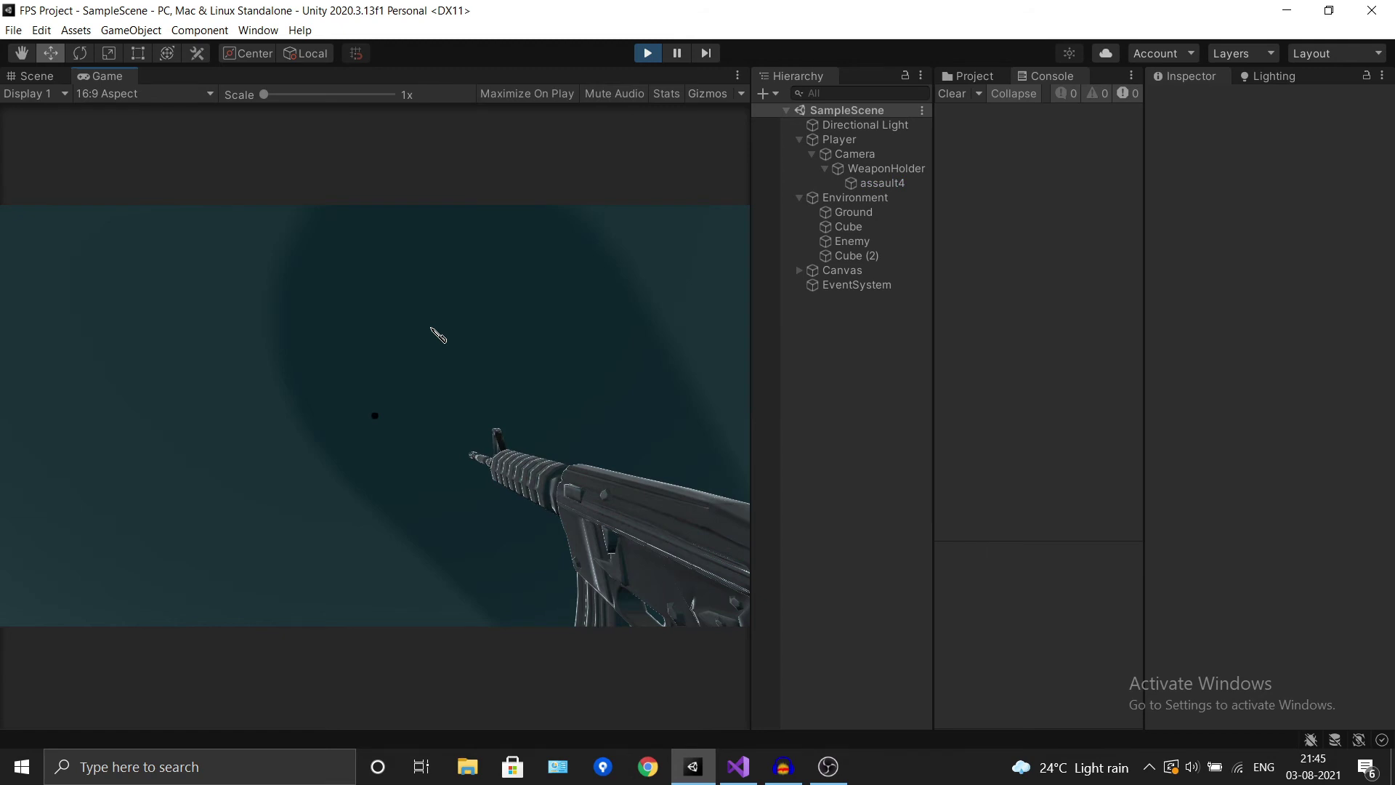
Step: Fire the first shot at the Enemy cube, check its remaining health, and clear the Console
click(542, 218)
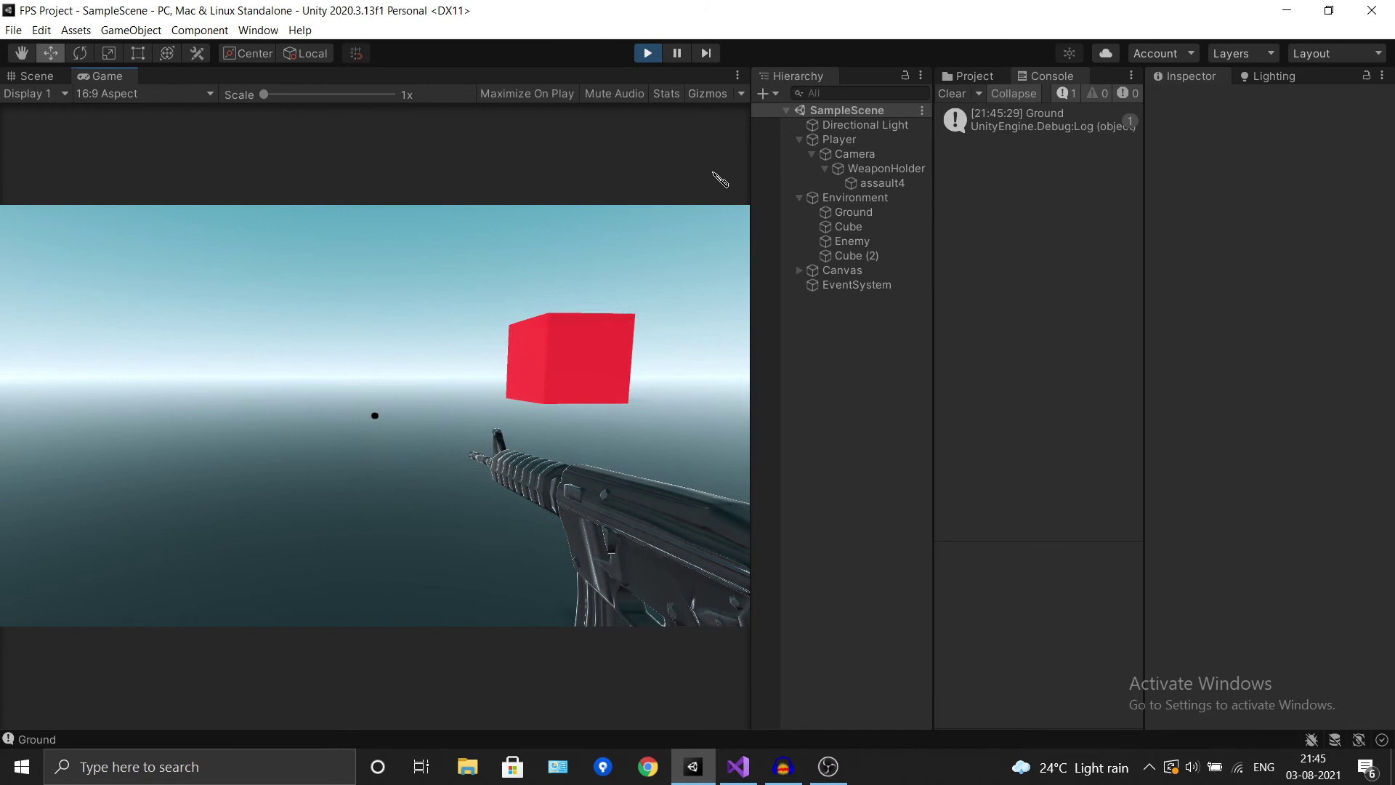
click(793, 157)
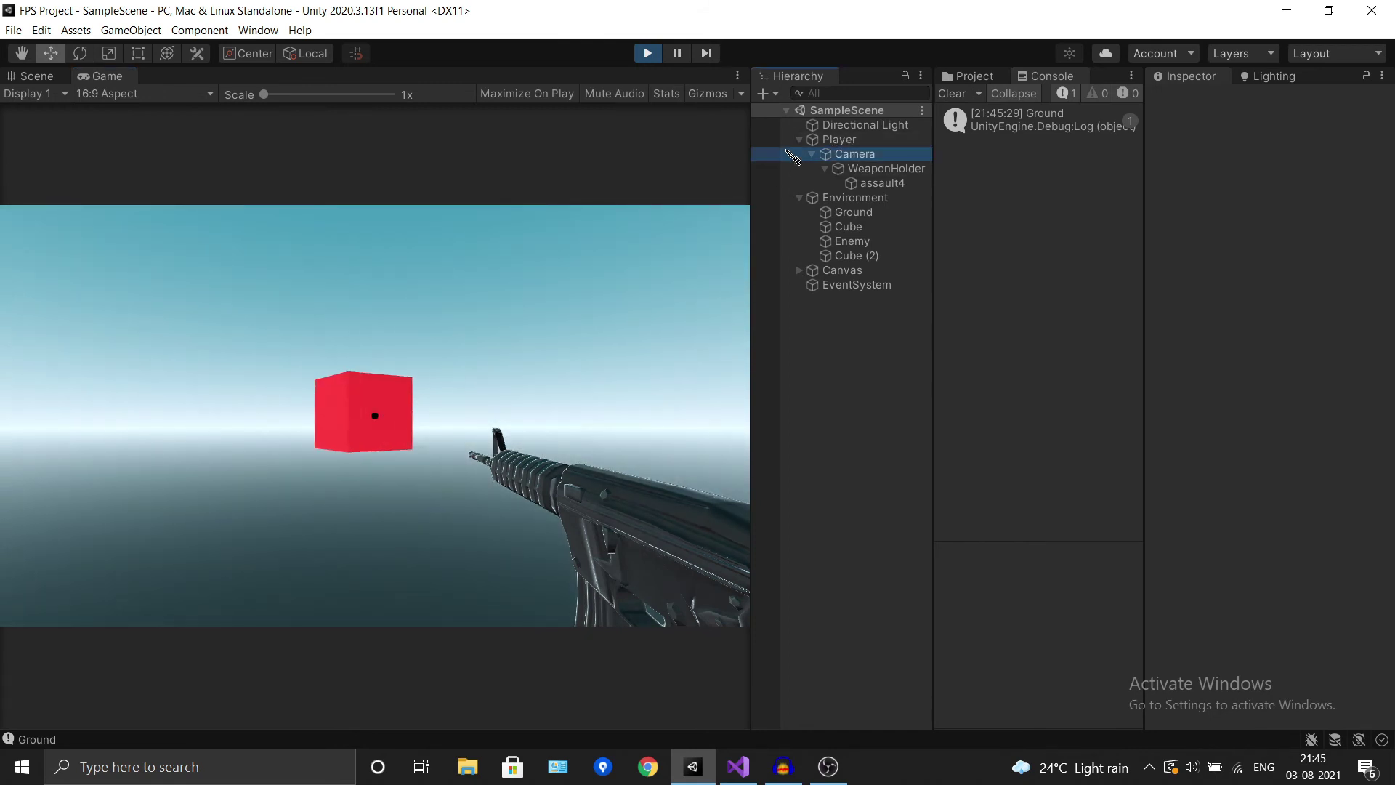
click(531, 570)
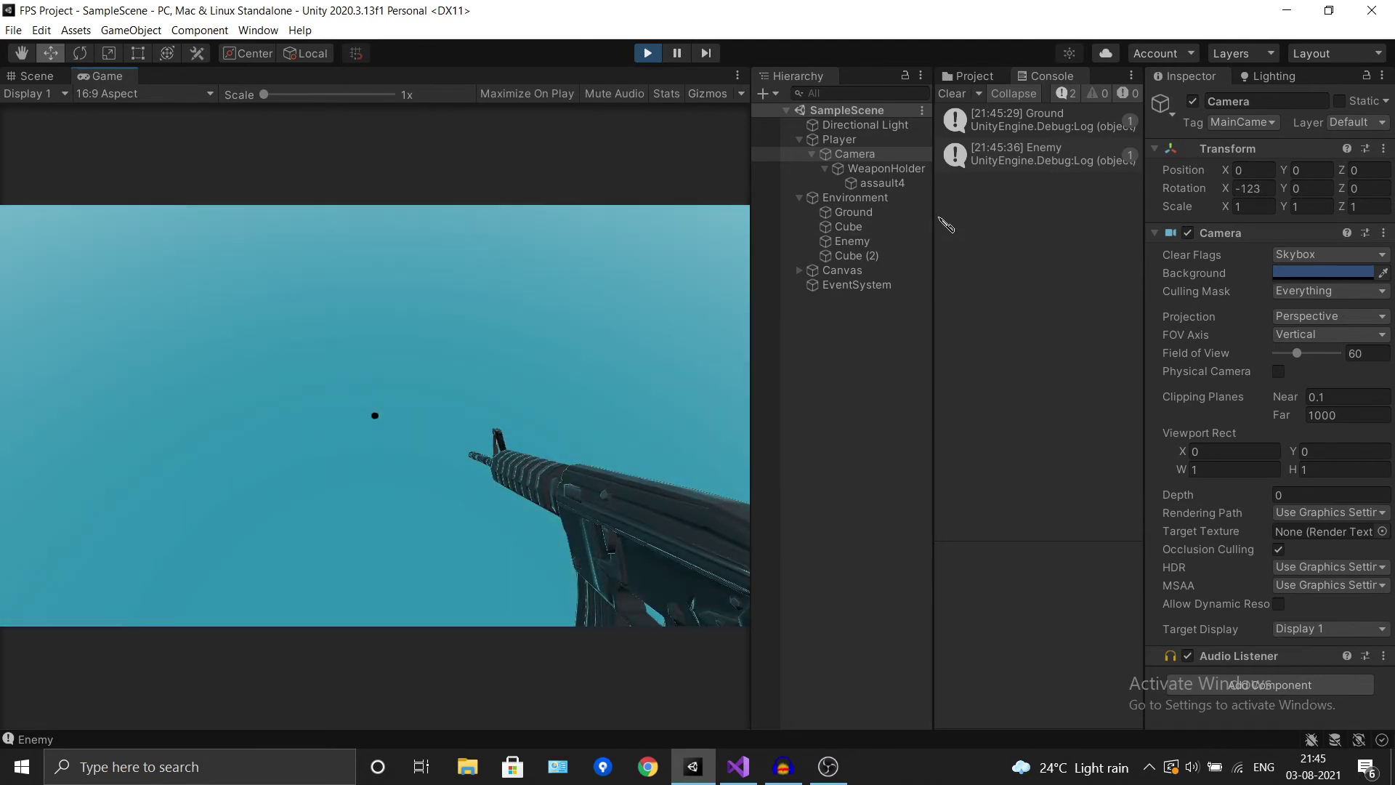
click(852, 241)
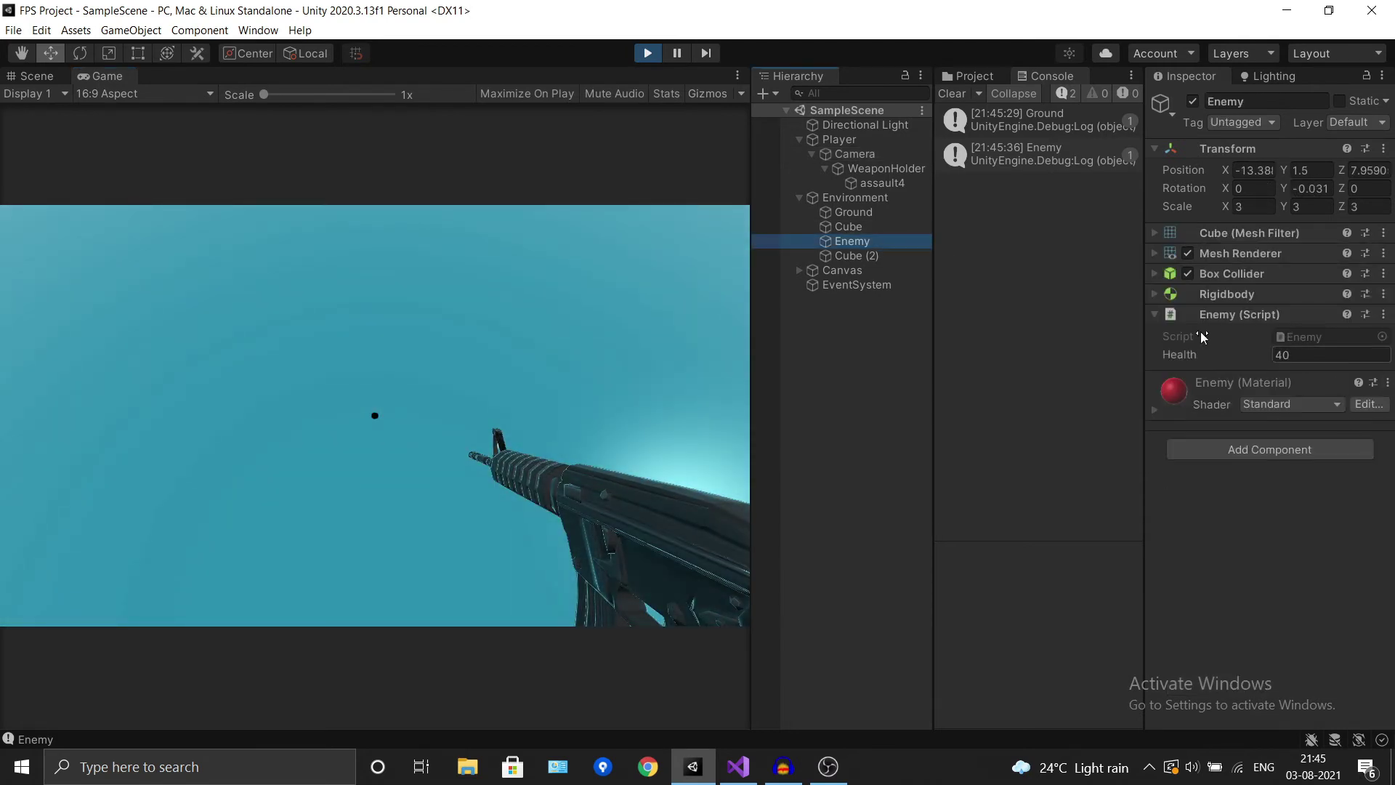
click(953, 94)
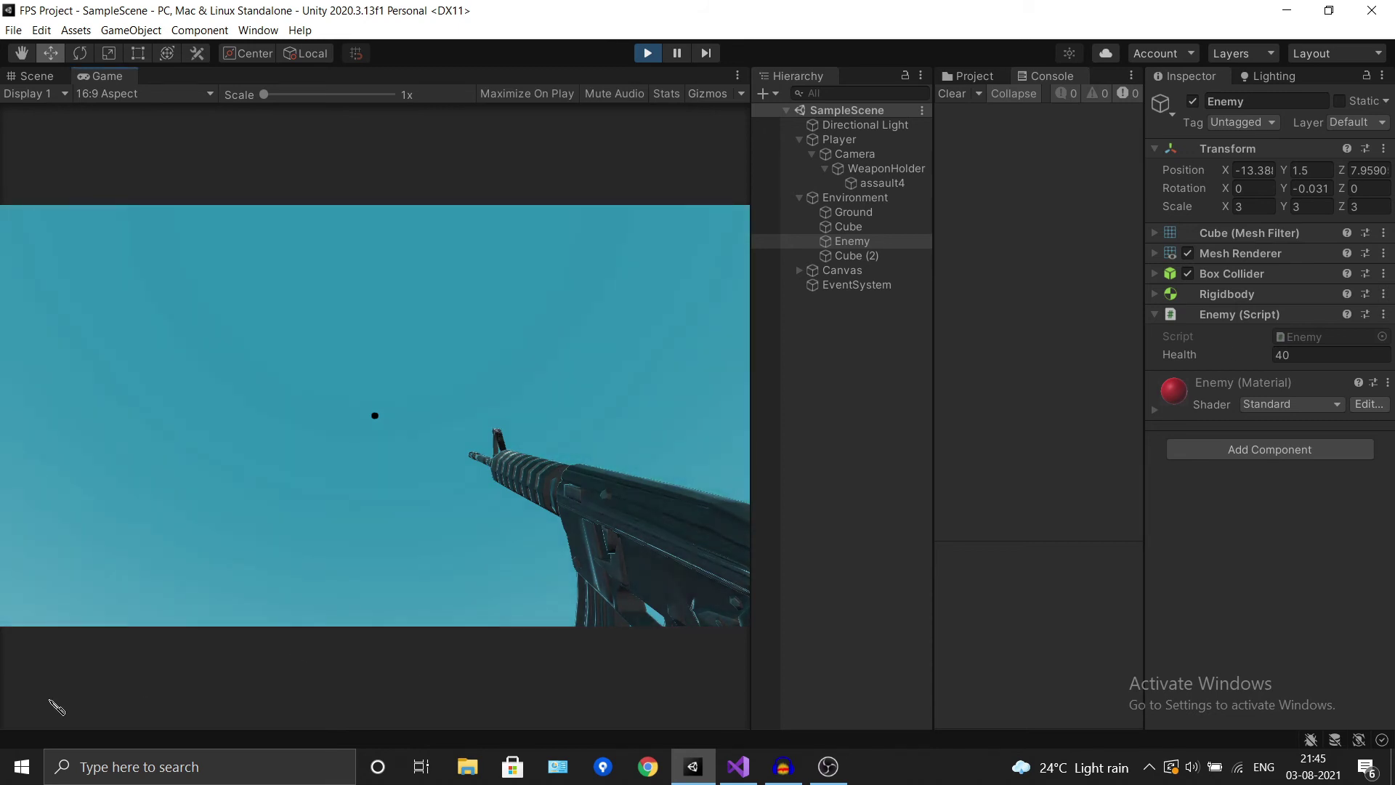
Step: Shoot the Enemy four more times until destroyed, clear the Console, and stop Play
click(653, 718)
click(653, 718)
click(652, 718)
click(653, 718)
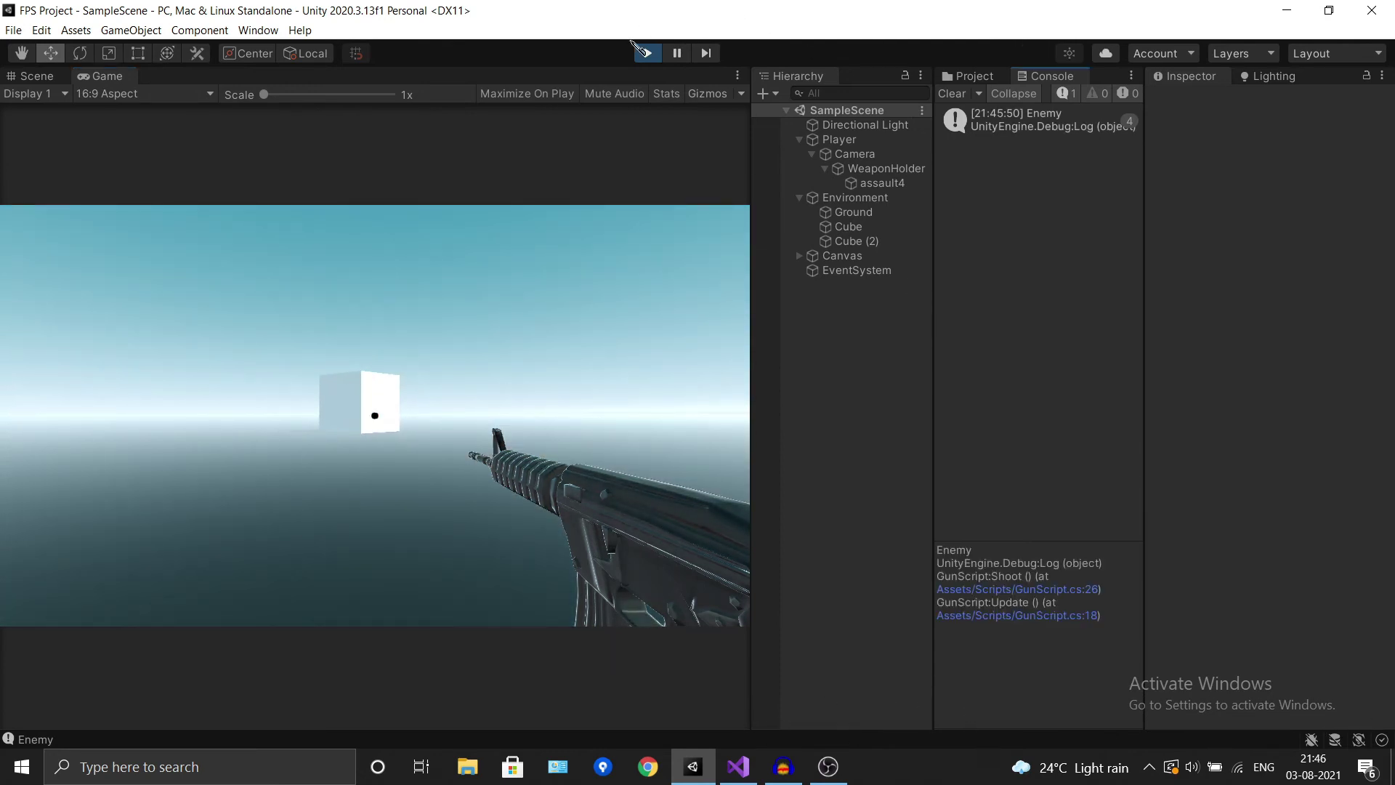
click(952, 93)
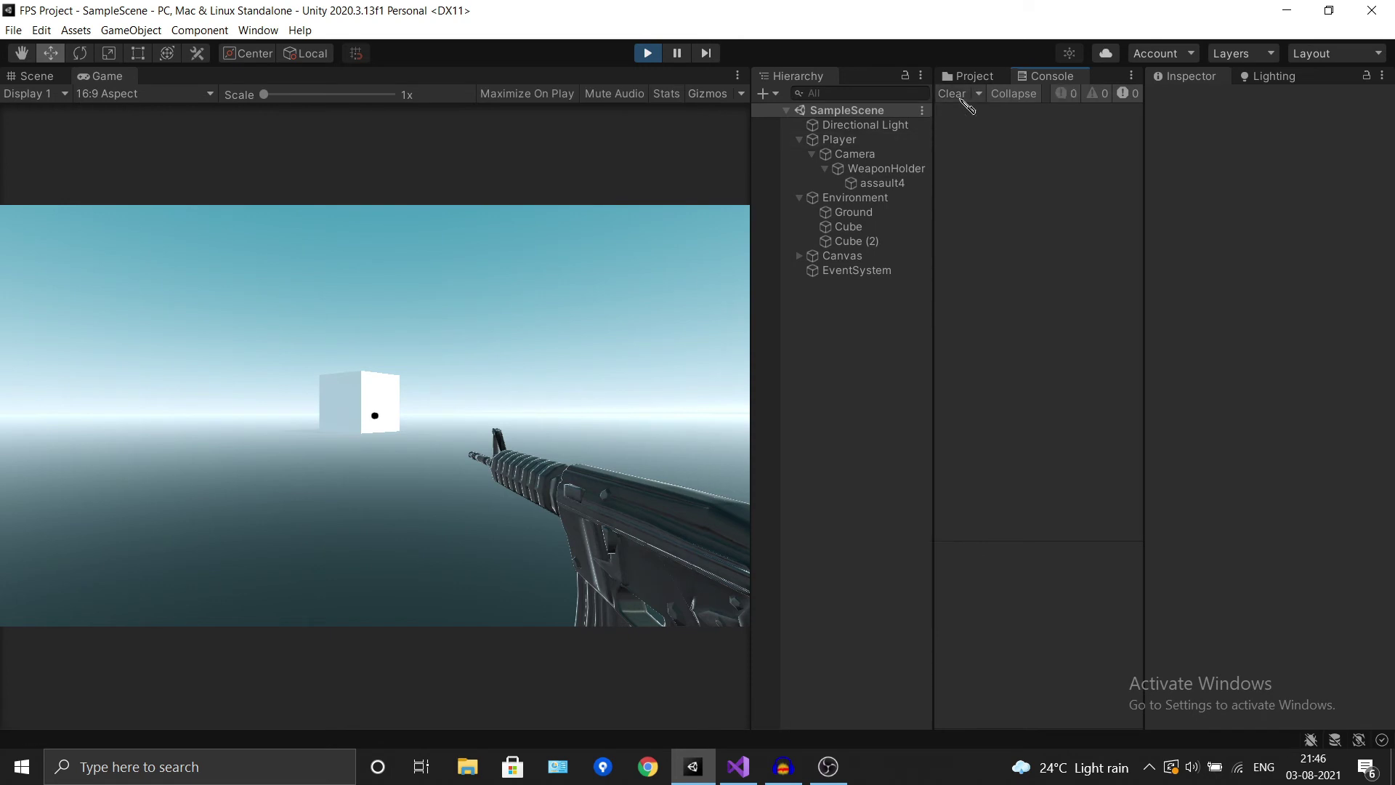
click(654, 56)
Step: In GunScript, change GetButtonDown to GetButton on line 16 and save
key(alt+Tab)
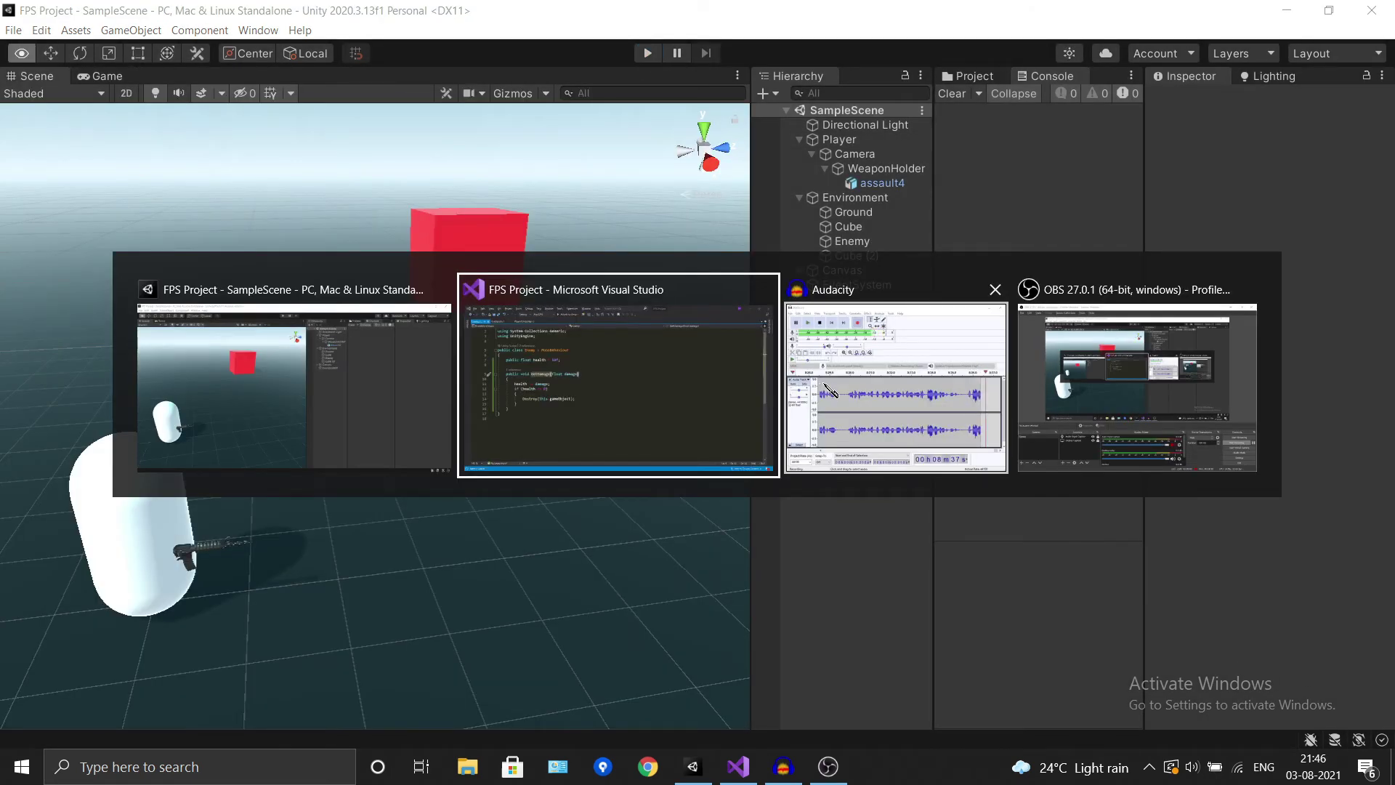
click(492, 424)
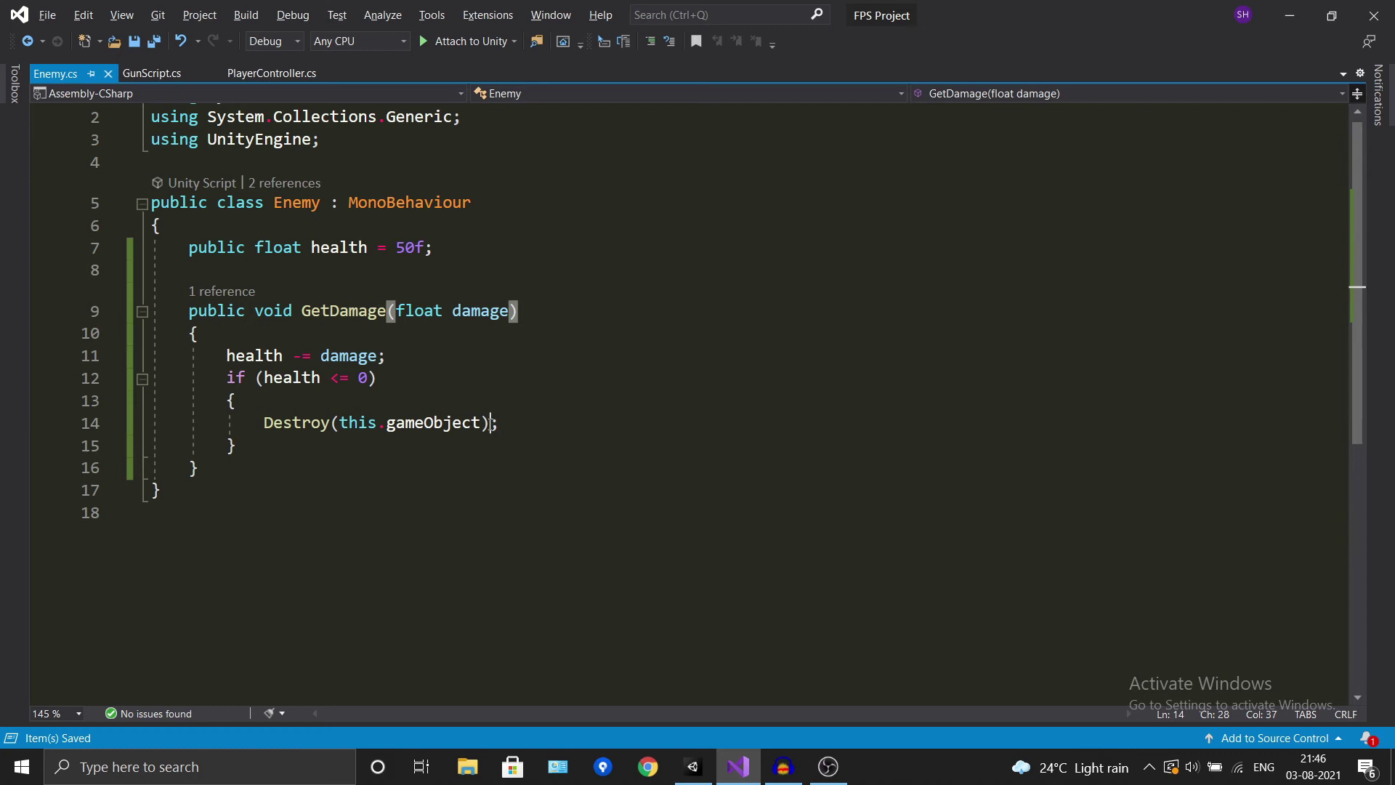
click(153, 72)
scroll(642, 404, up, 2)
scroll(638, 407, up, 3)
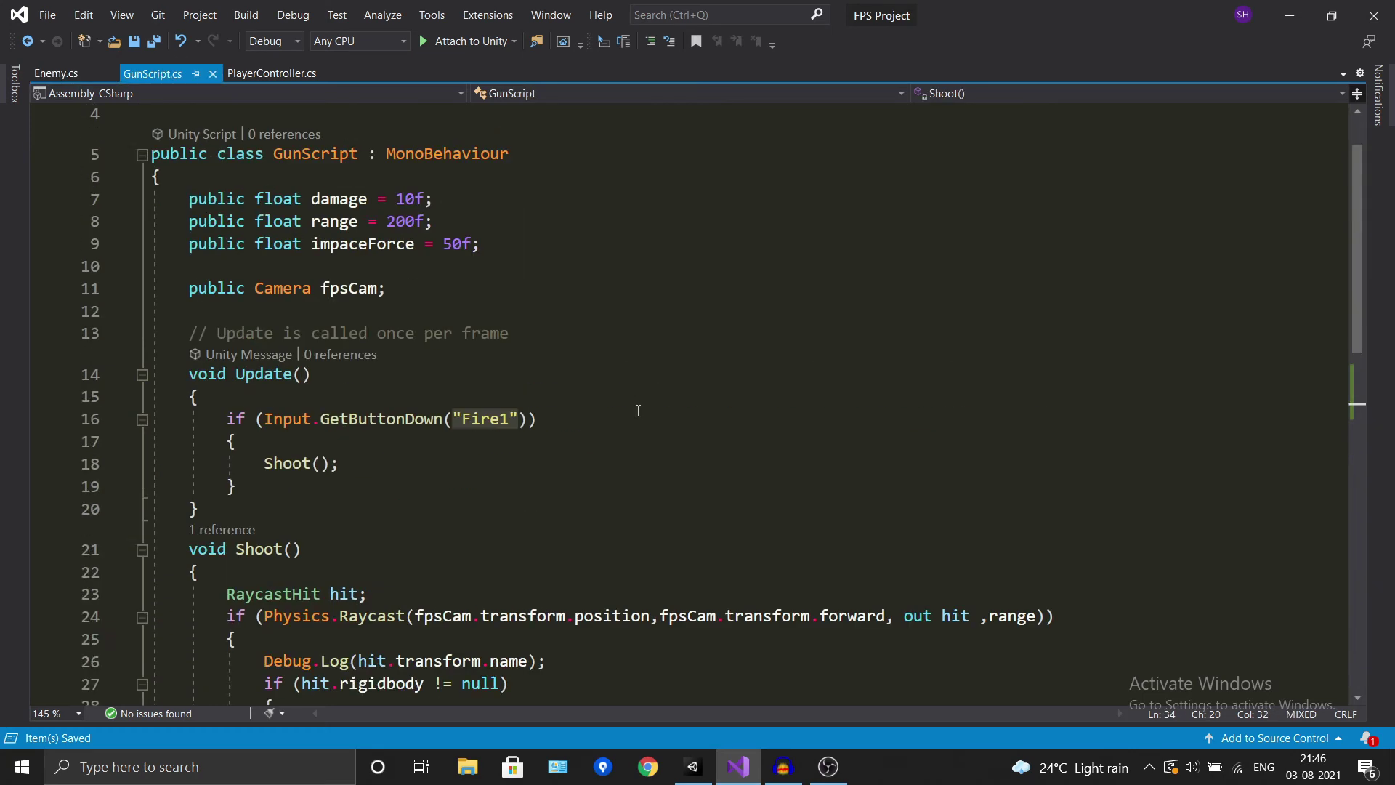
scroll(558, 402, up, 1)
click(441, 488)
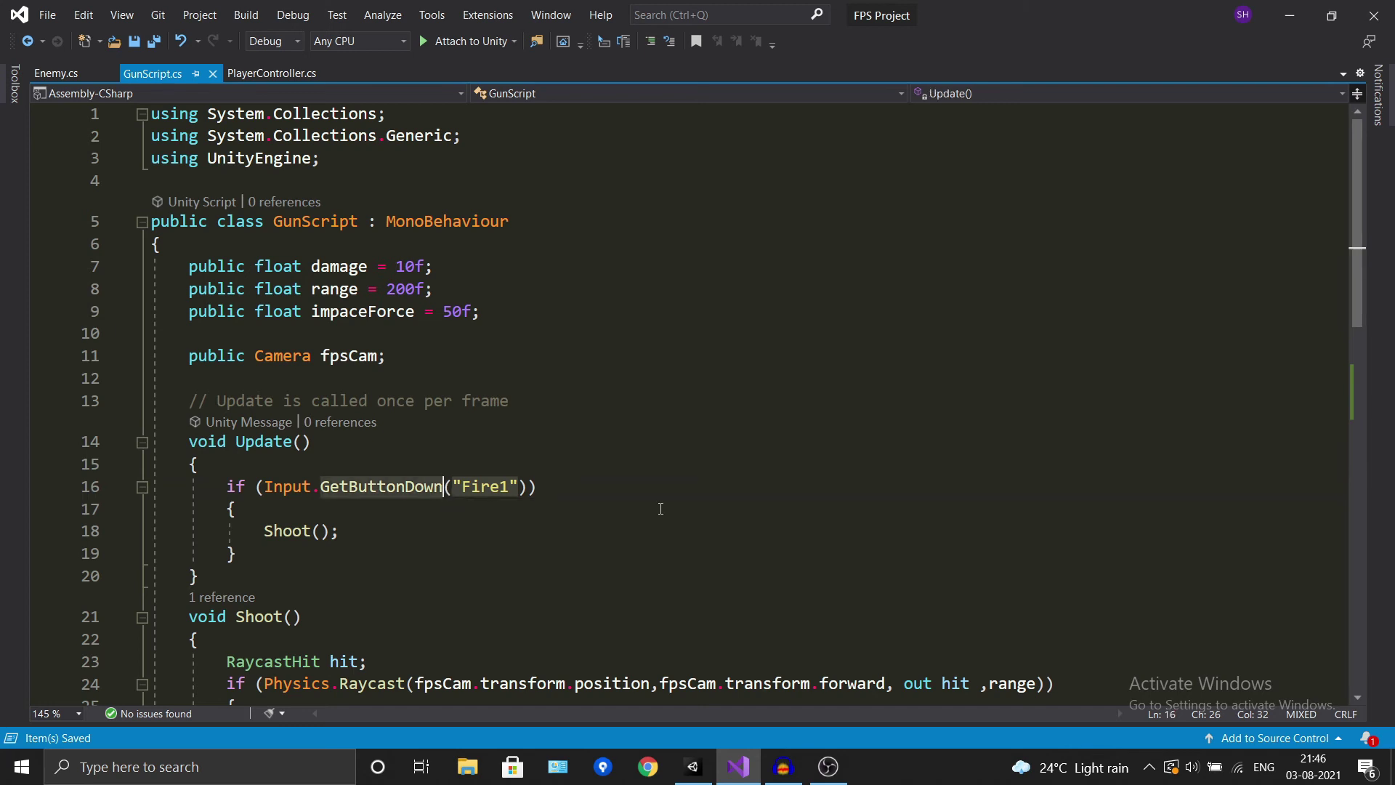
key(BackSpace)
key(BackSpace)
key(BackSpace)
key(BackSpace)
key(ctrl+s)
Step: Add 'public float fireRate = 10f;' below the impaceForce line and save
click(504, 310)
key(Return)
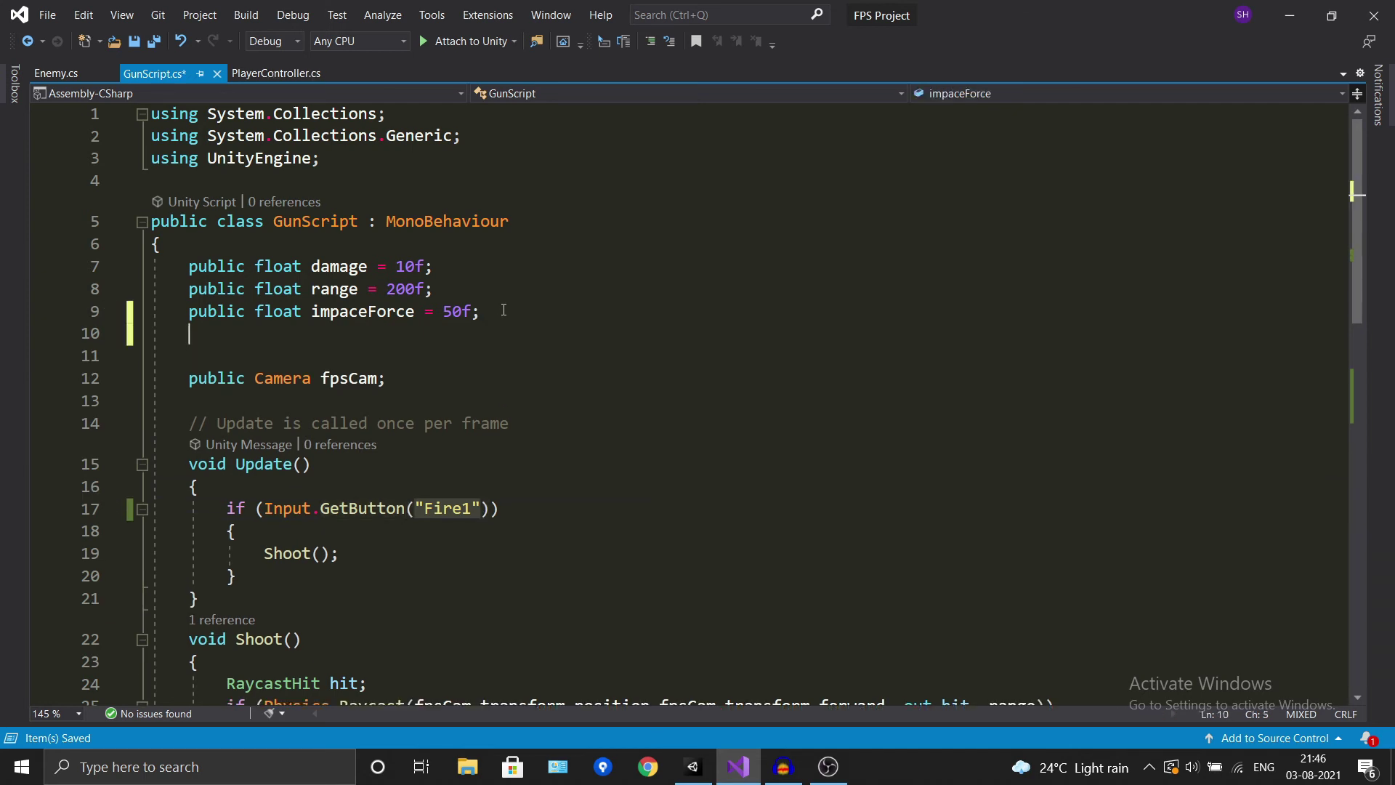
text(public float )
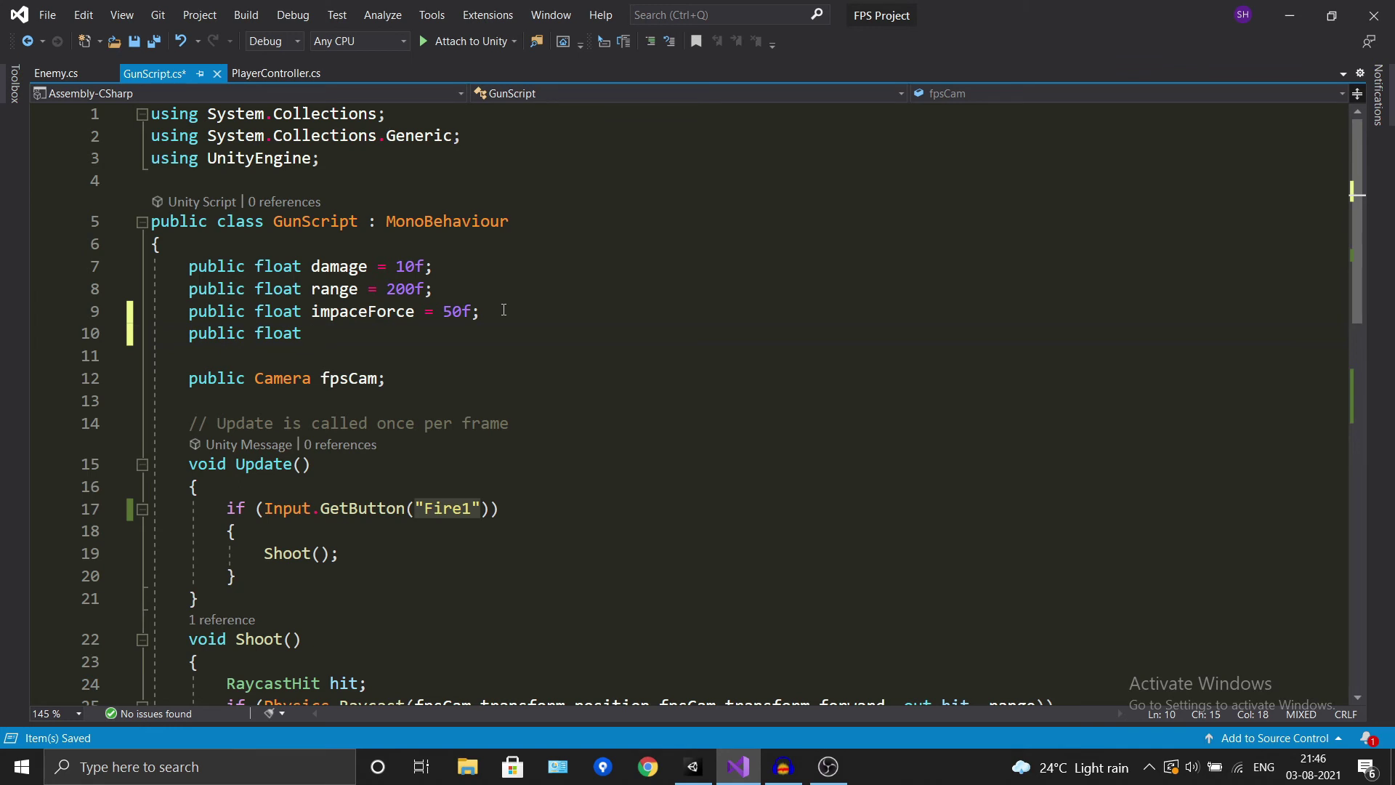
text(fireRate = 10f)
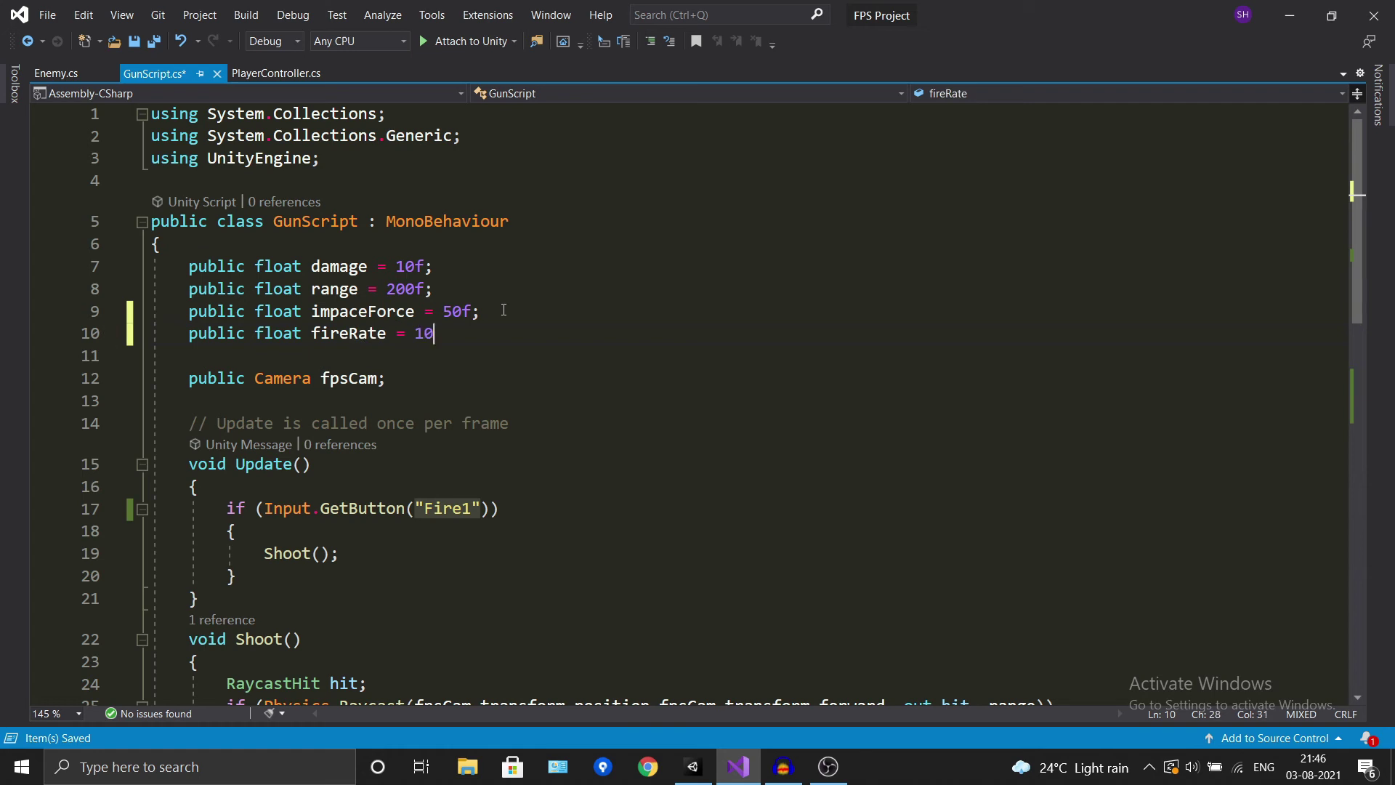
text(;)
key(ctrl+s)
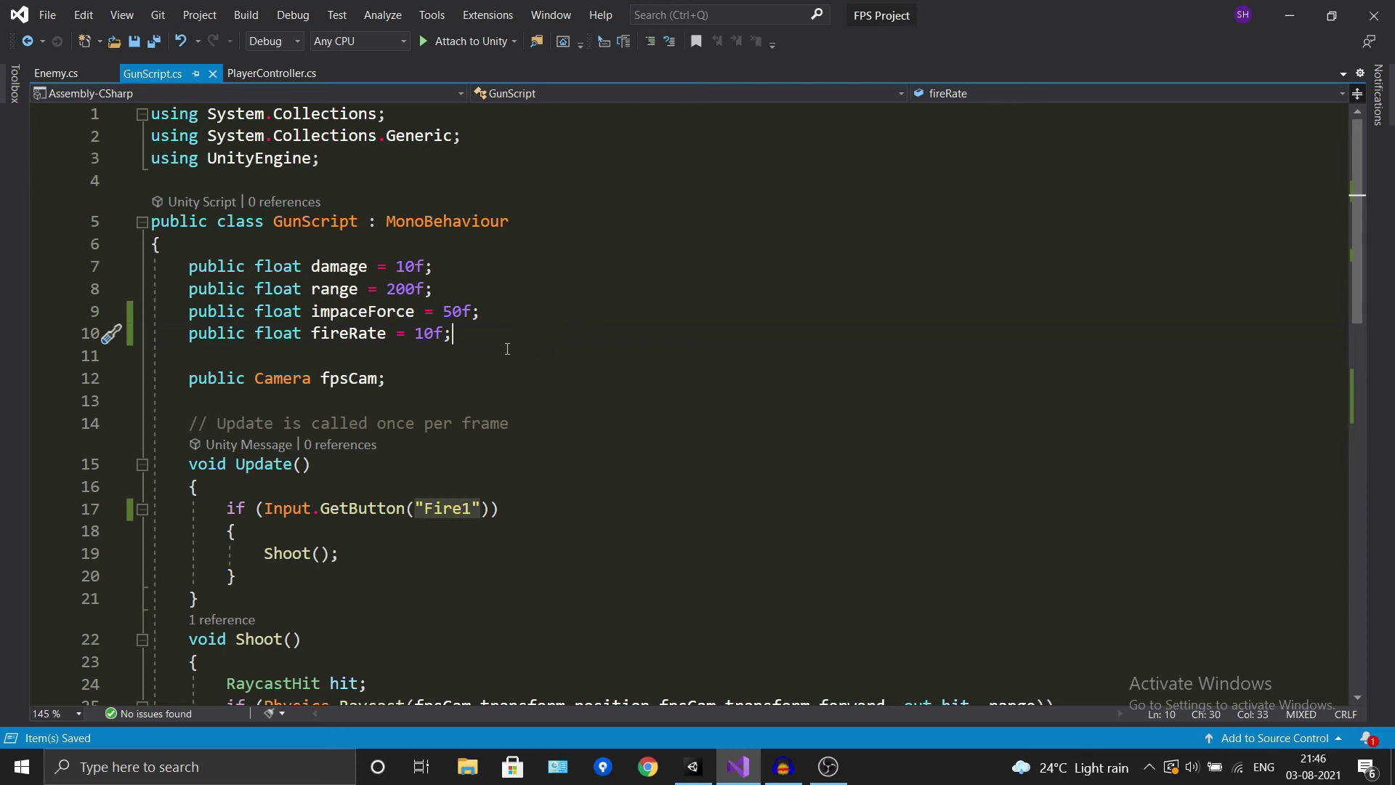
key(Return)
key(Return)
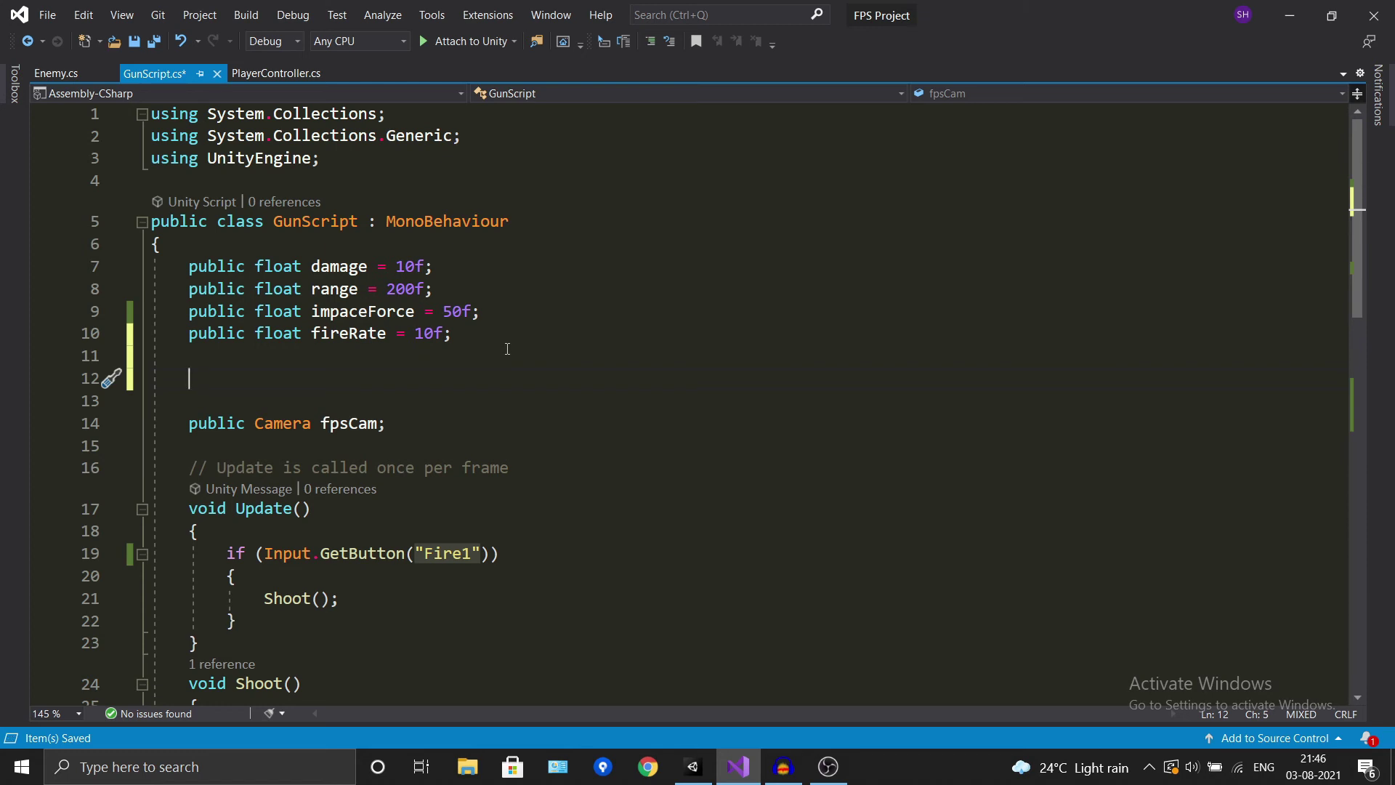
key(ctrl+s)
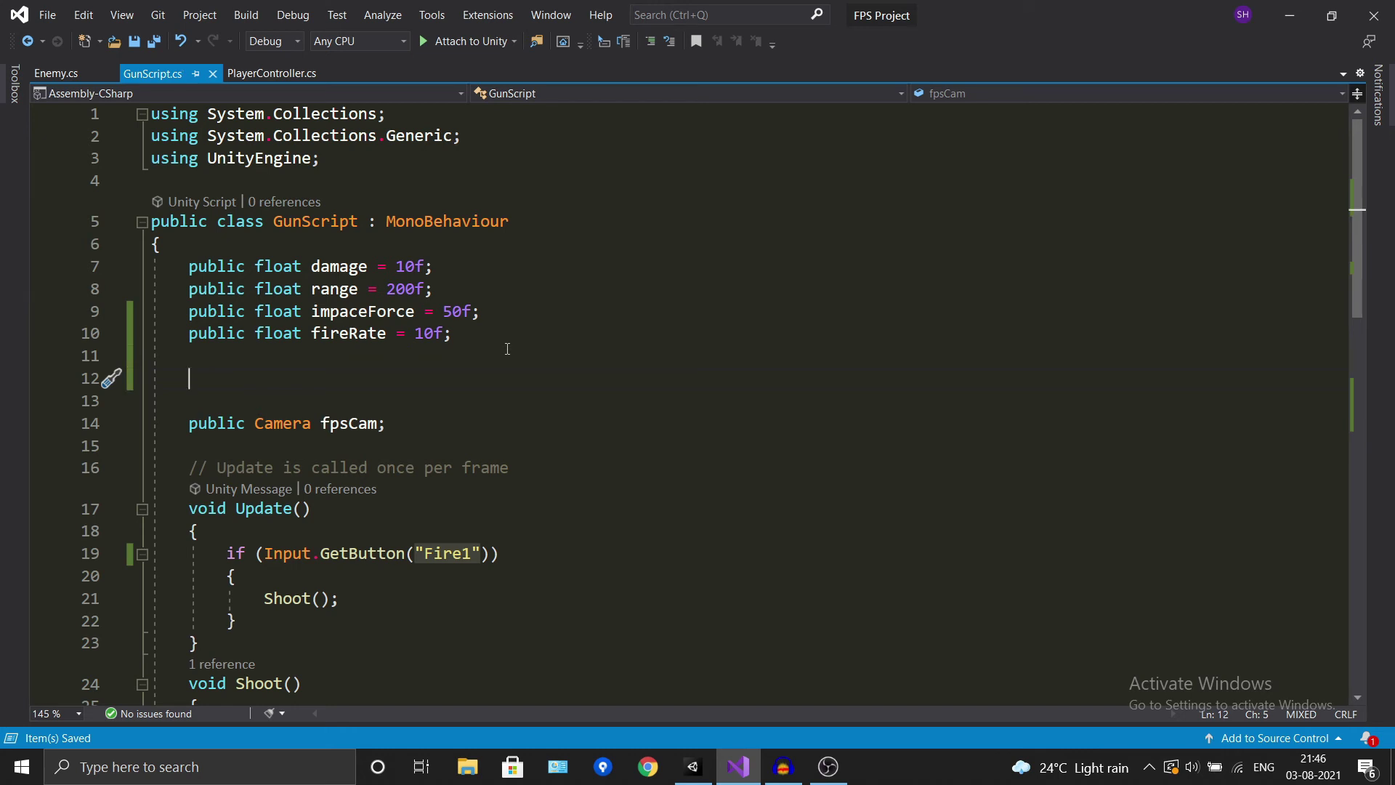
Step: Declare 'private float nextBullet = 0f;' below fireRate
text(public)
key(BackSpace)
key(BackSpace)
key(BackSpace)
key(BackSpace)
key(BackSpace)
key(BackSpace)
text(private )
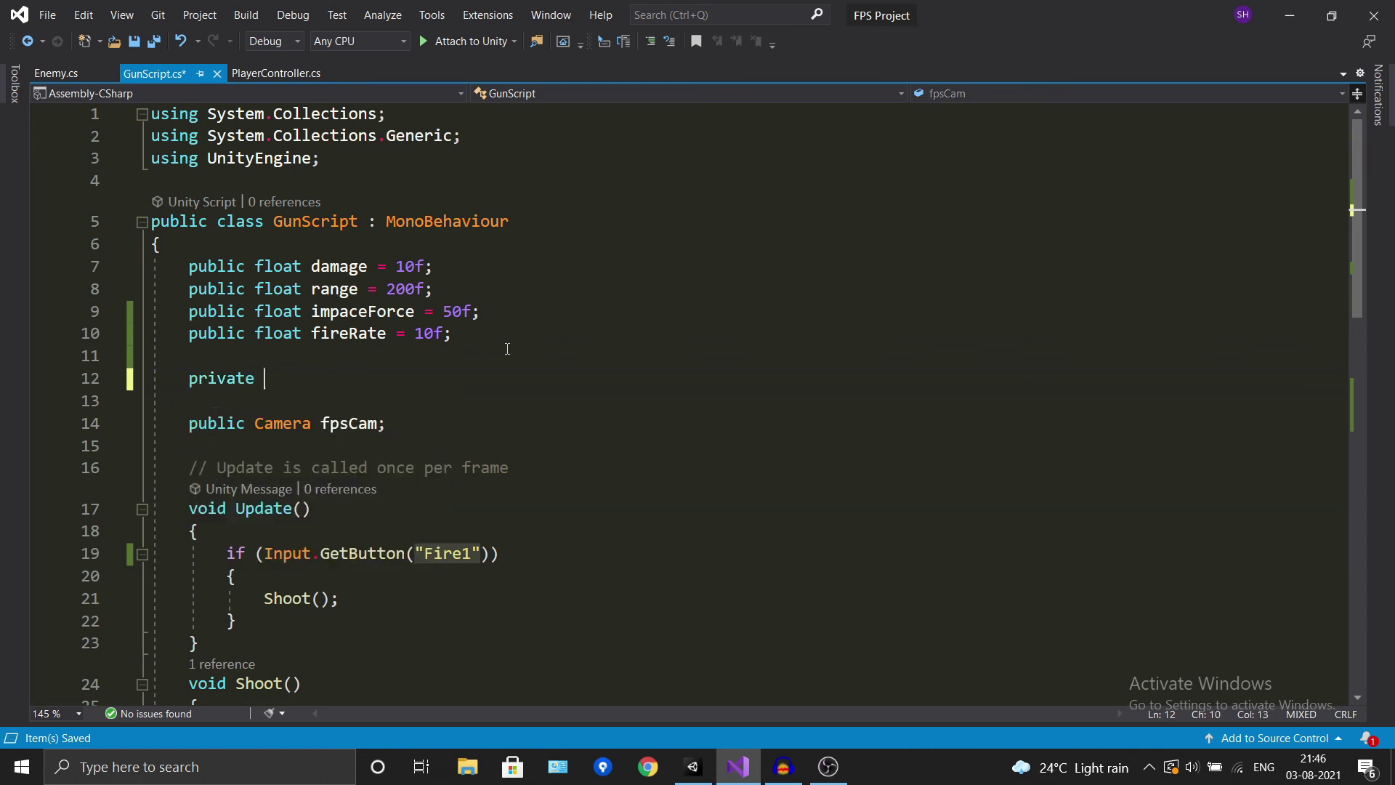
text(float ne)
key(BackSpace)
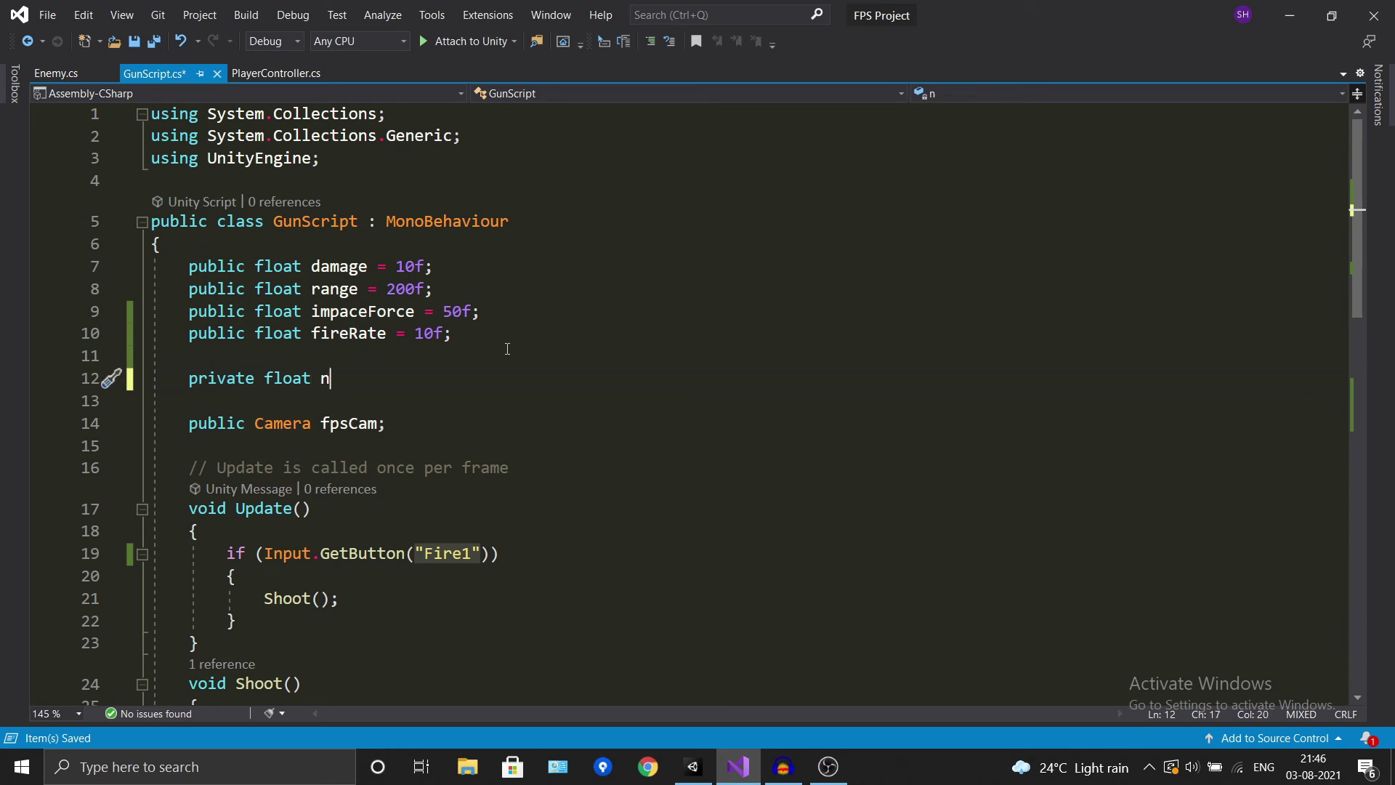
key(BackSpace)
text(nextBullet)
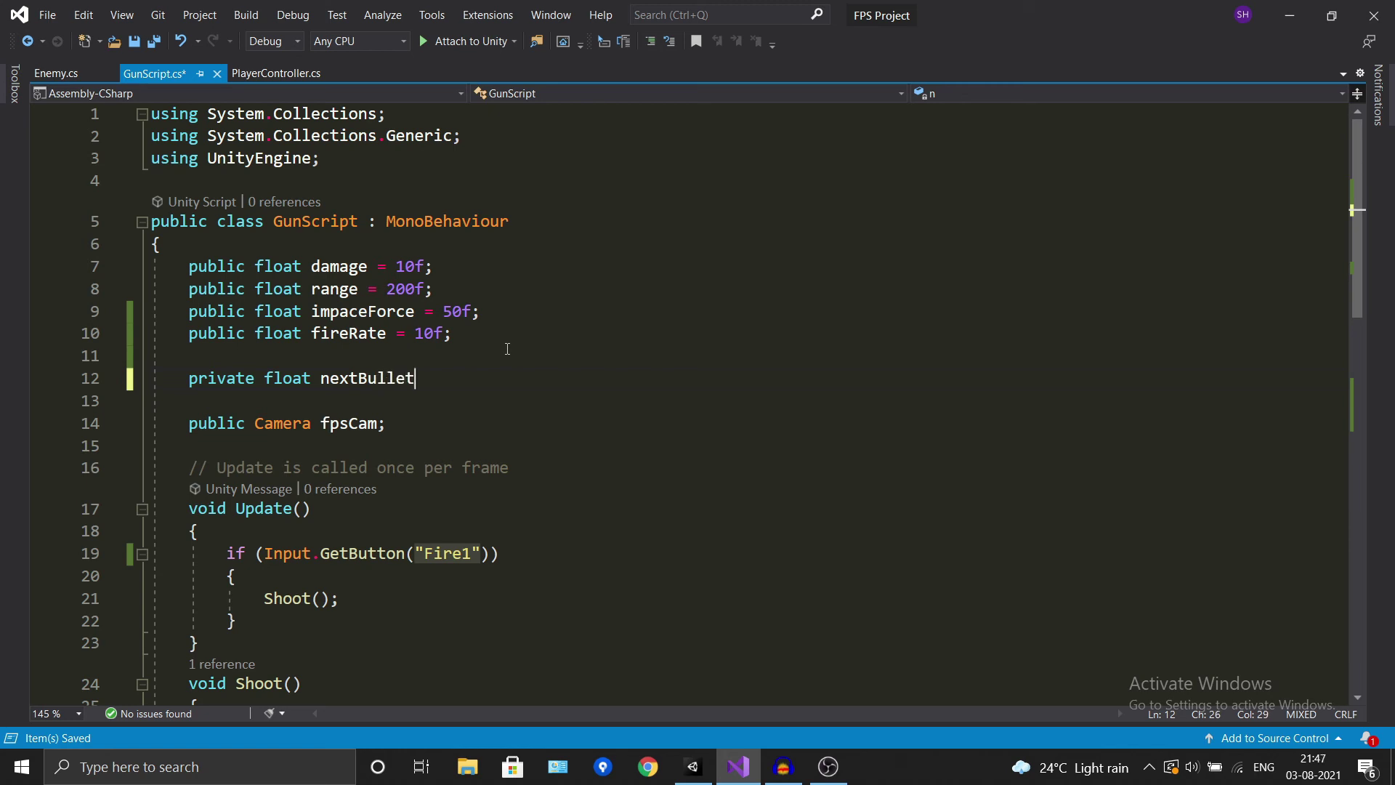
text( = 0f;)
click(497, 311)
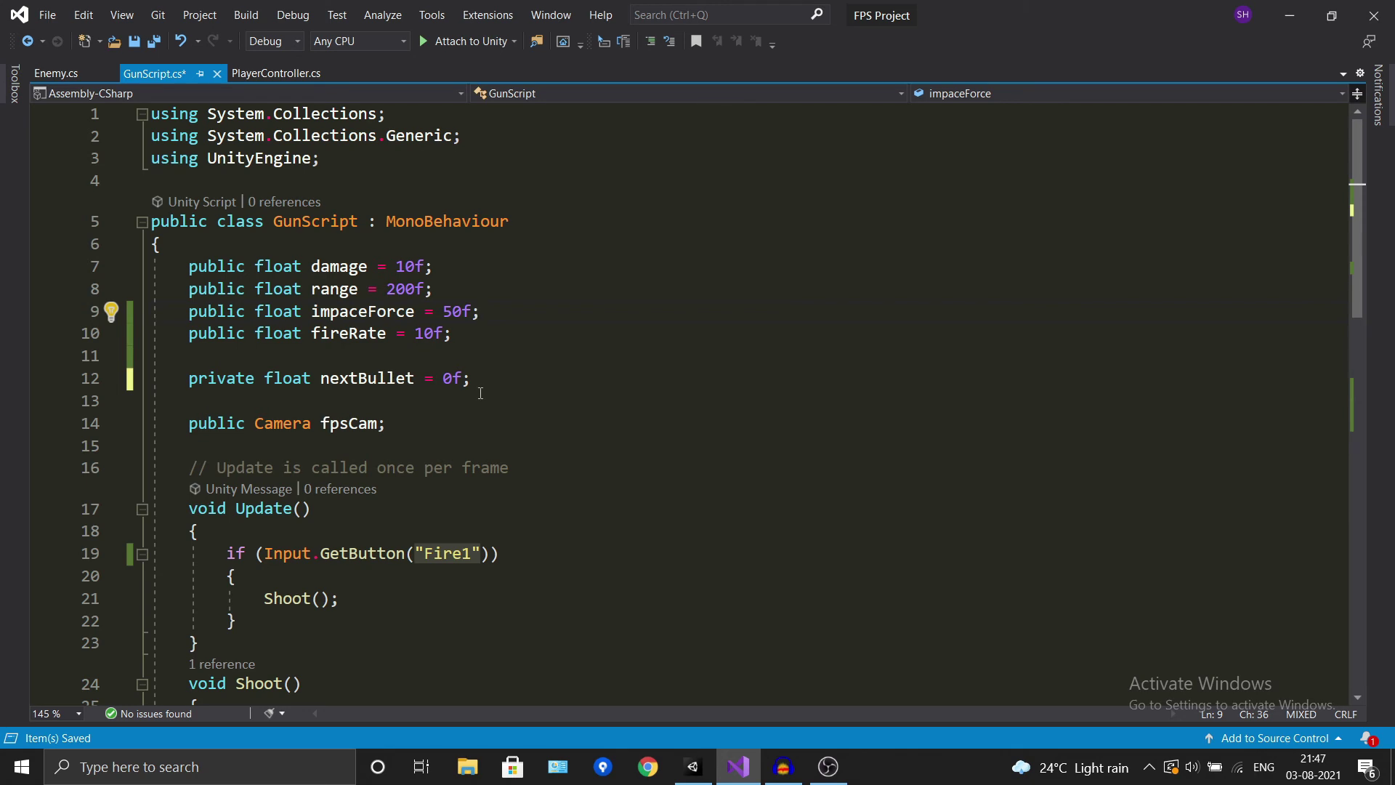
Step: Extend the Fire1 condition with '&& Time.time >= nextBullet'
click(489, 554)
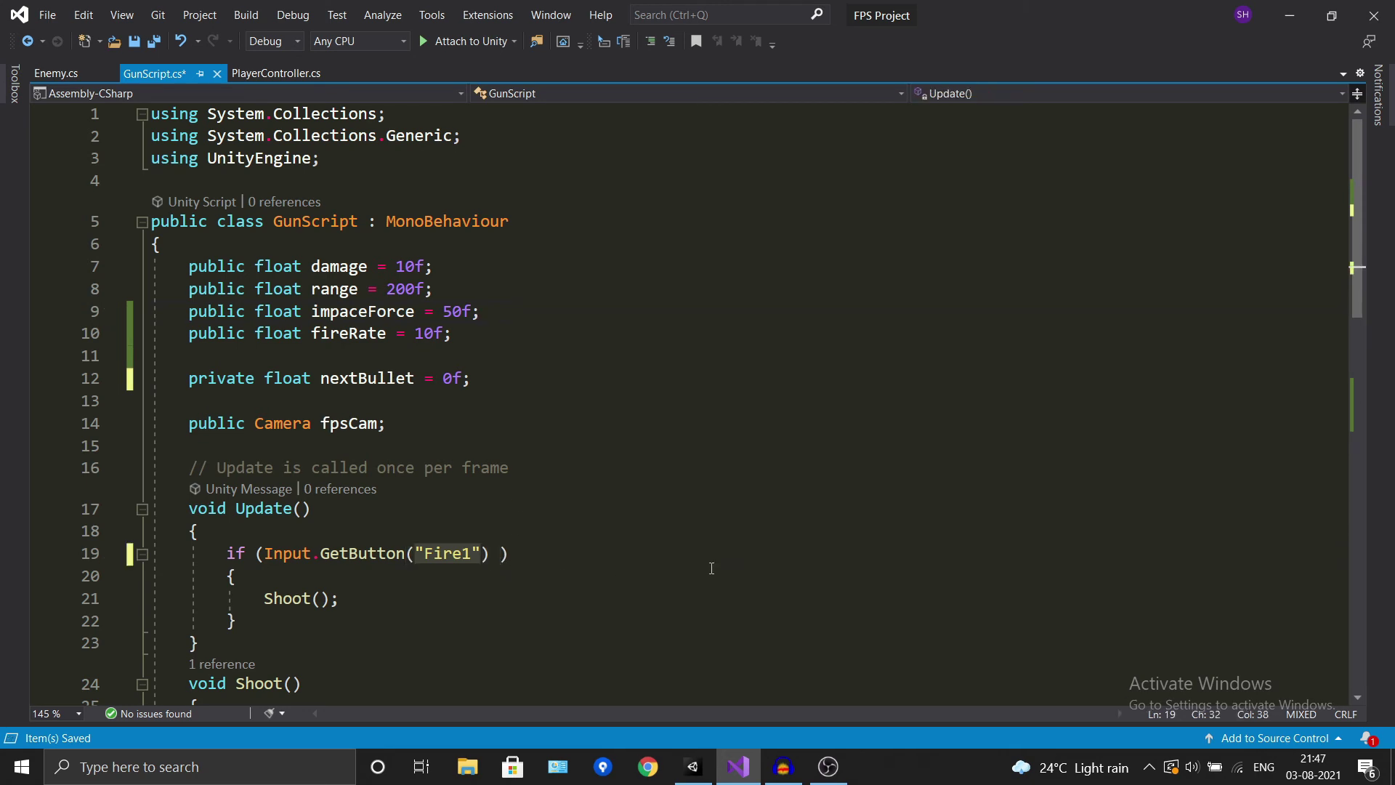
text(&&)
text(Time.time)
key(Left)
key(Left)
key(Left)
key(Left)
key(Right)
key(Right)
key(Right)
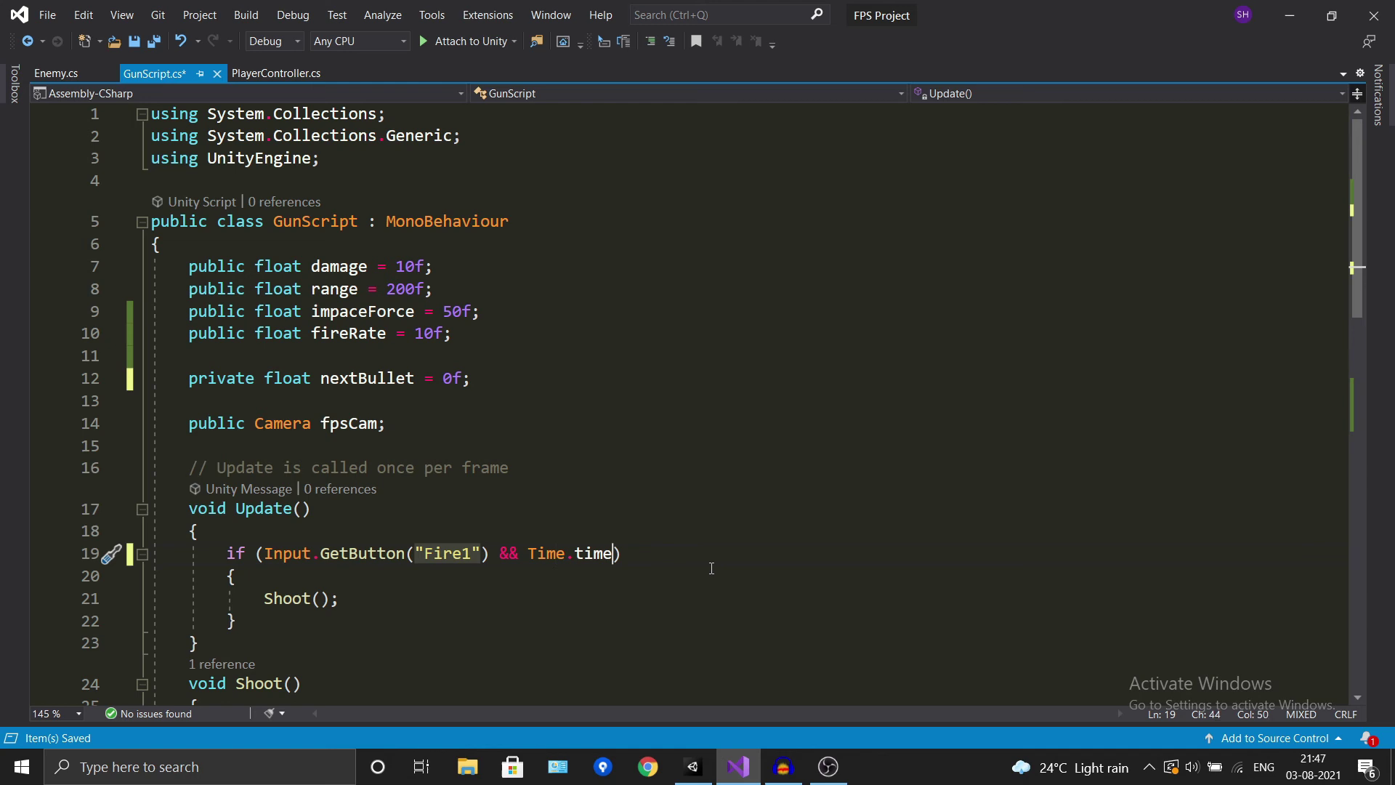
text(>)
text(= )
text(n)
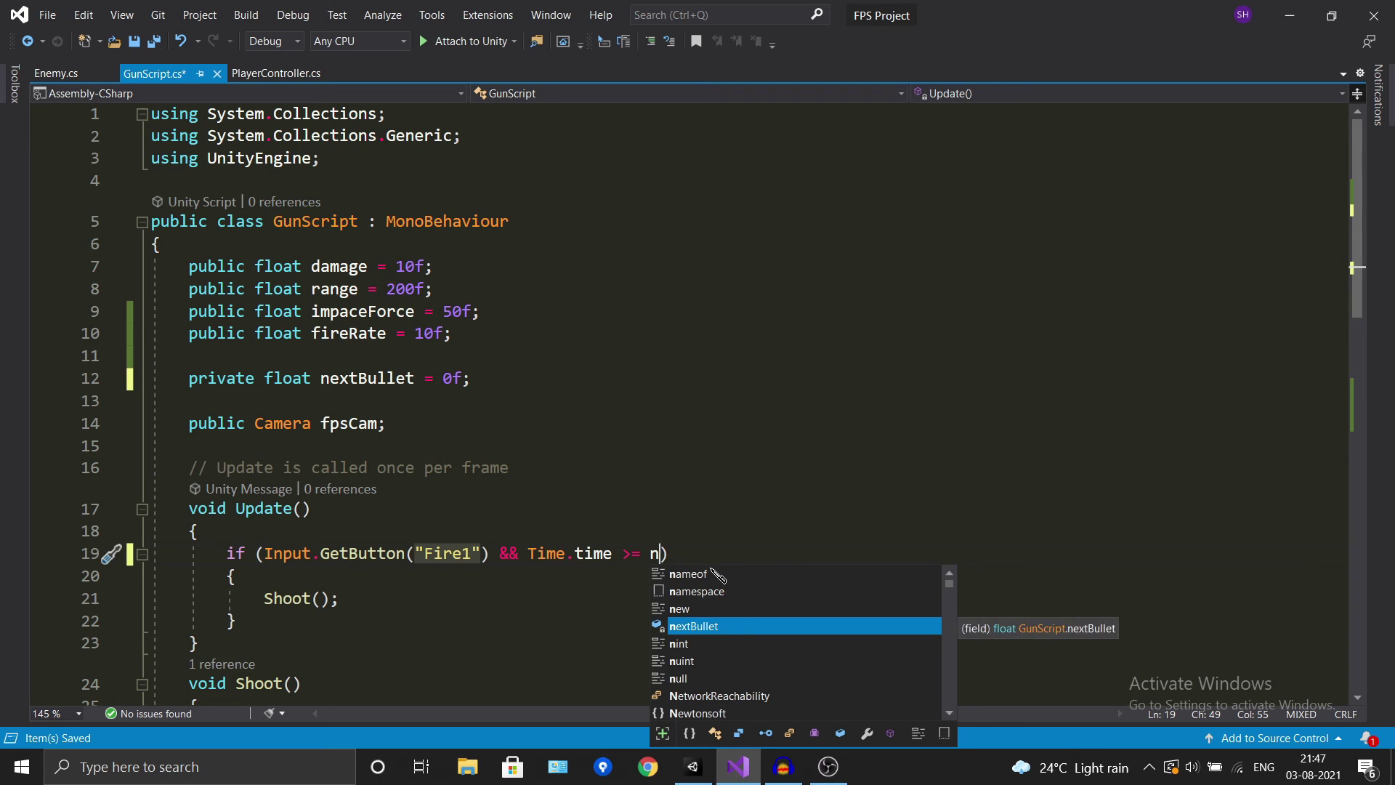
key(Tab)
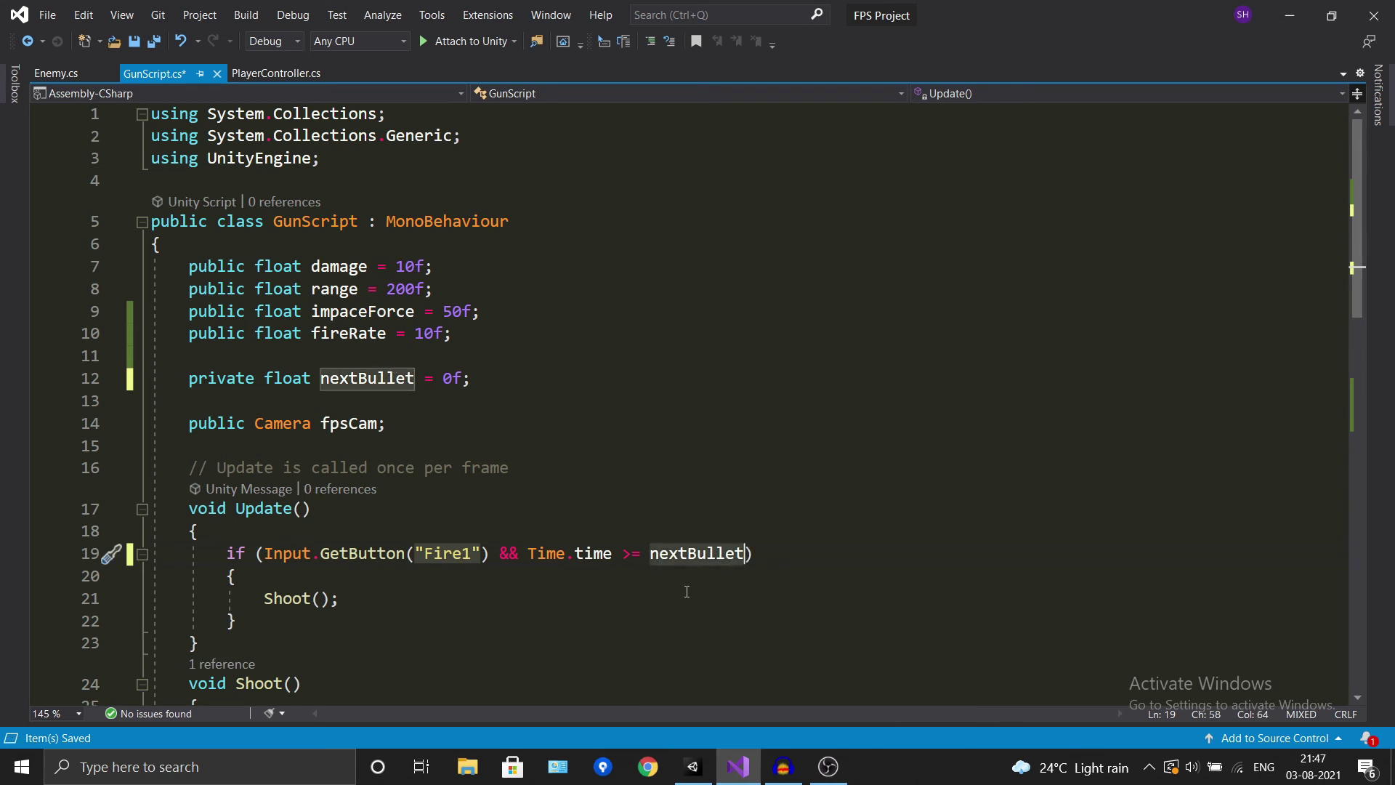
scroll(635, 566, down, 1)
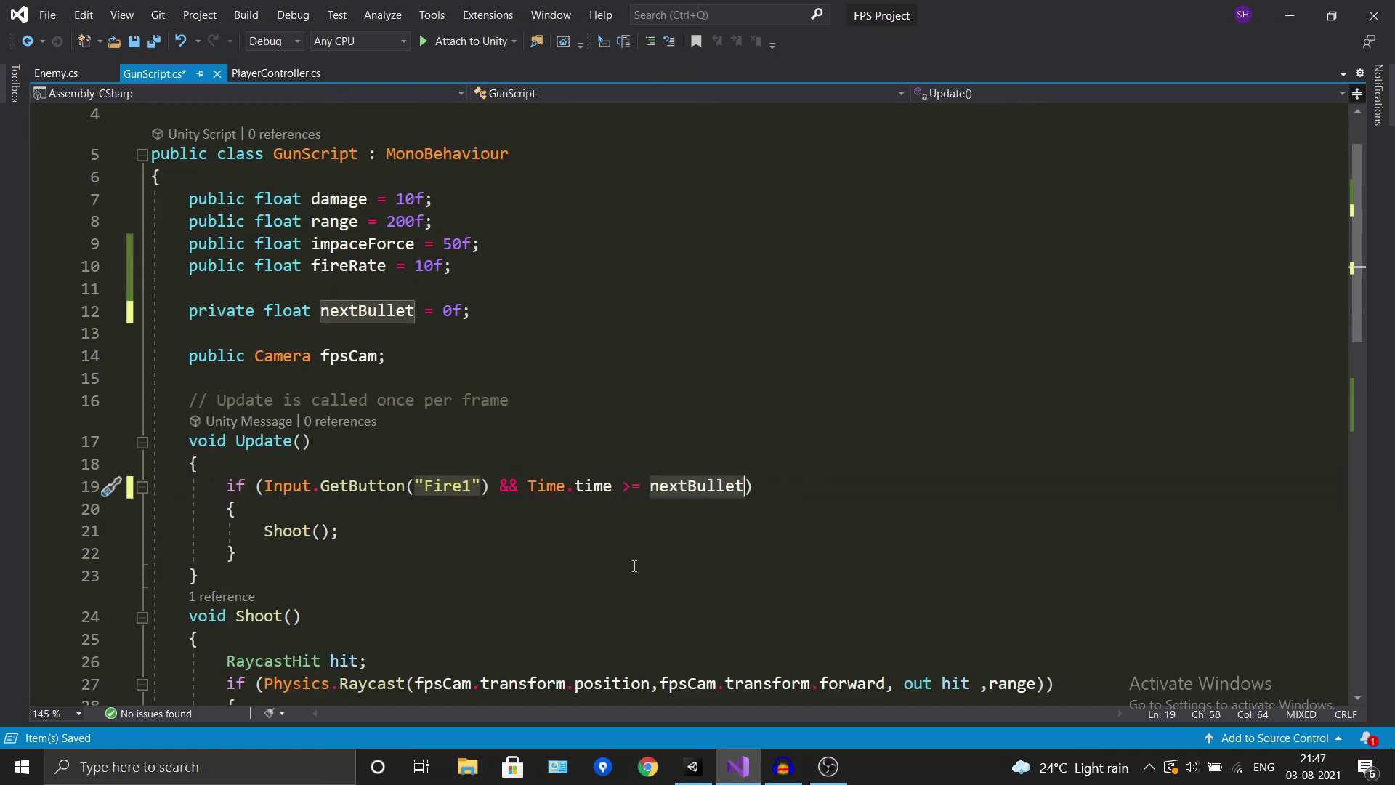
Step: Open a new line above Shoot() and begin the statement 'nextBullet ='
click(428, 520)
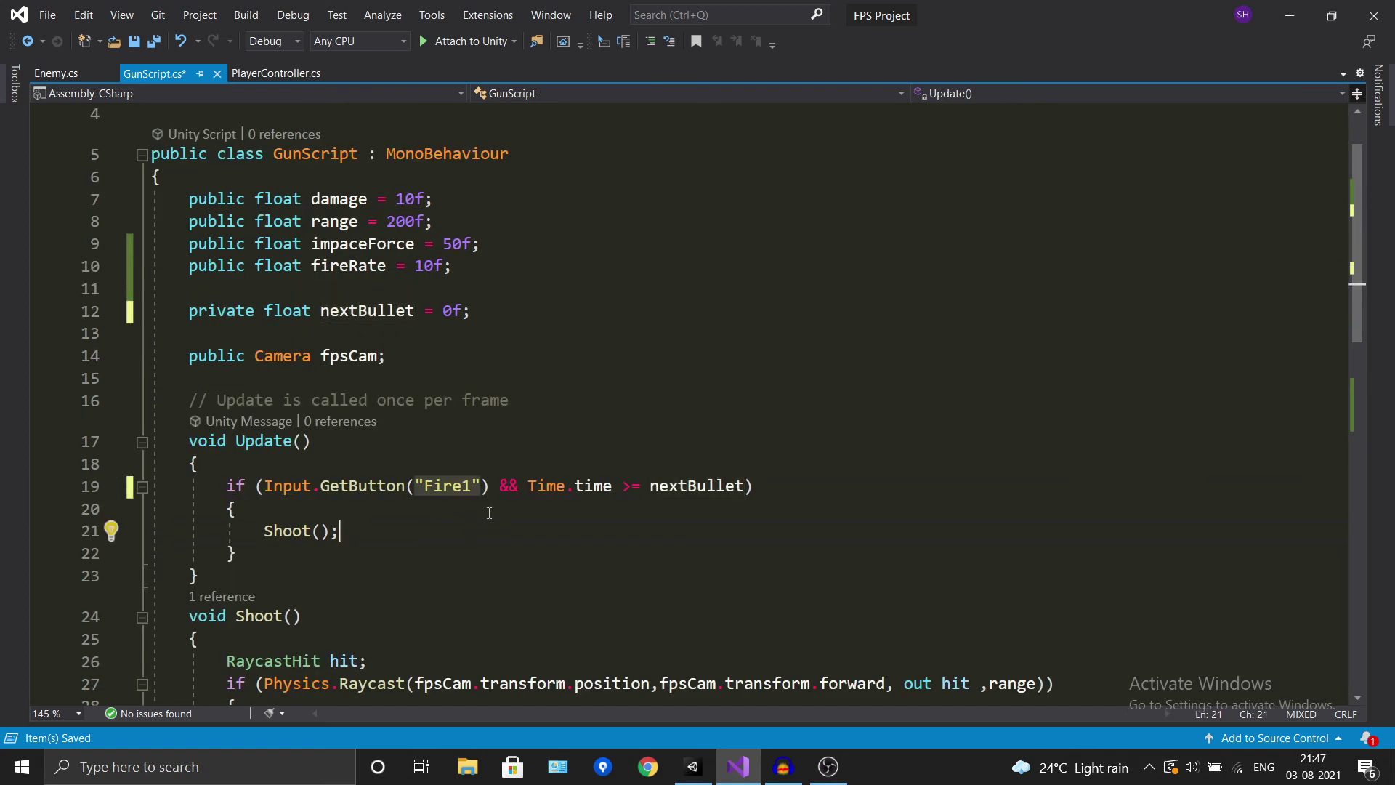
key(Return)
key(BackSpace)
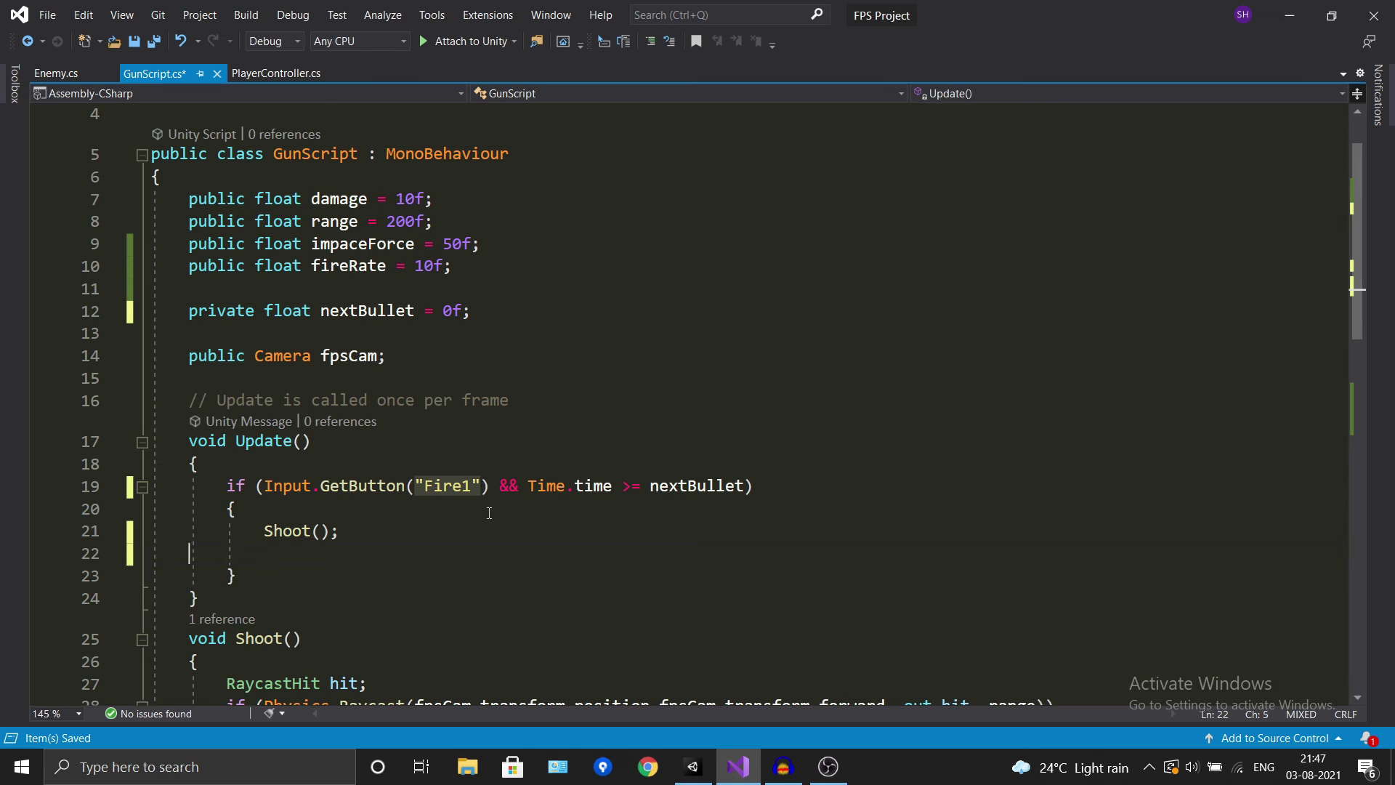
key(BackSpace)
key(ctrl+Return)
text(ne)
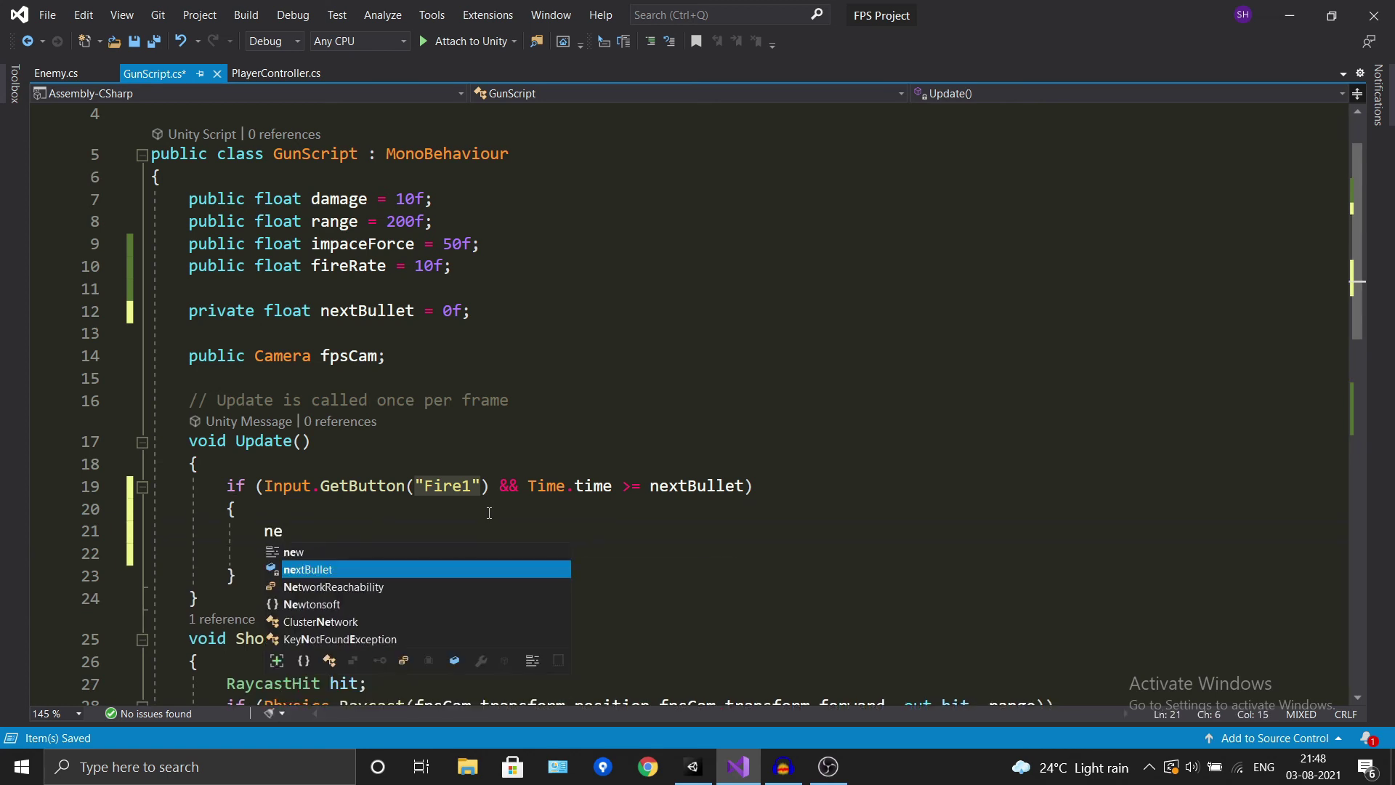
key(Tab)
text(=)
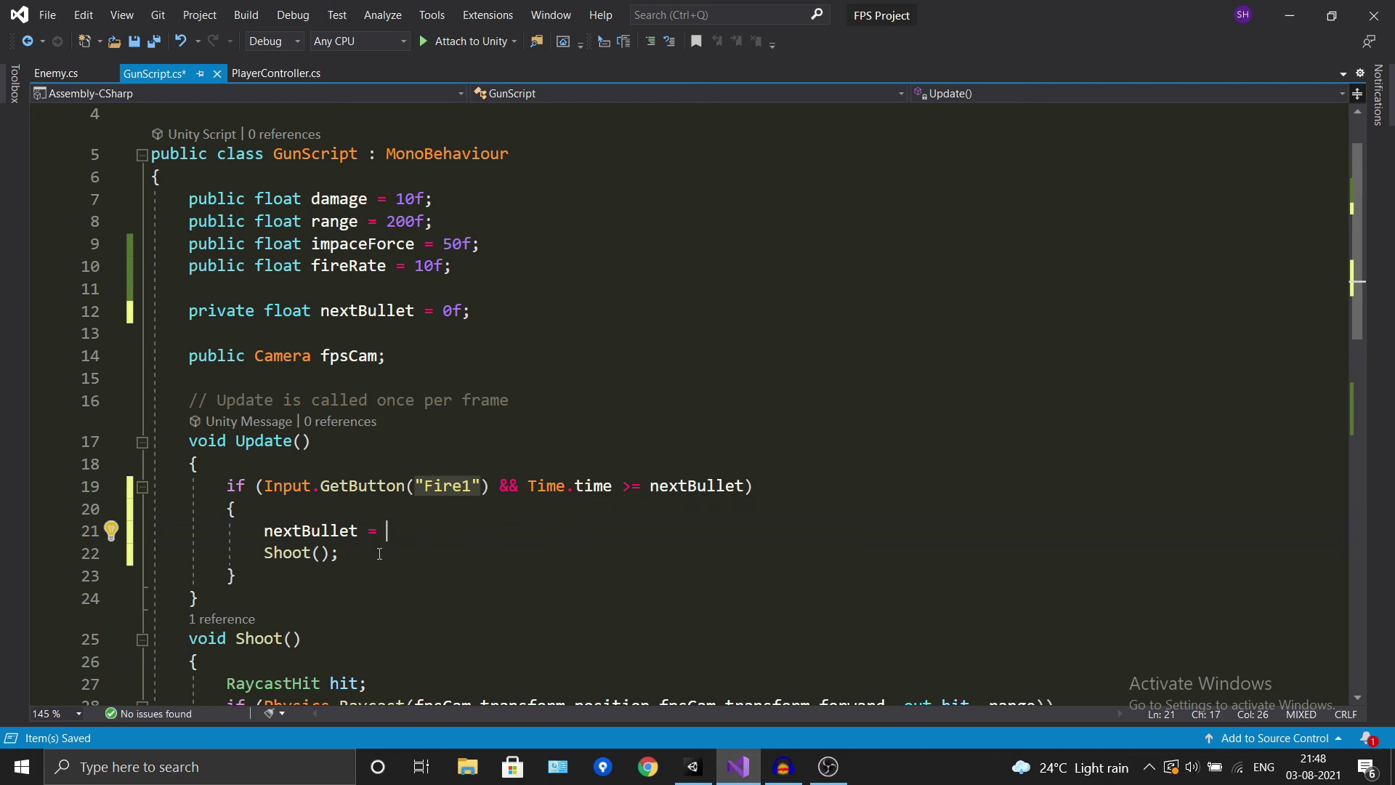
Step: Complete it as 'Time.time + 1f / fireRate;' and save GunScript
text(Time.)
text(u)
key(BackSpace)
key(BackSpace)
text(.time)
text(+ )
text(1f/)
text(f)
key(Right)
text(fire)
key(Tab)
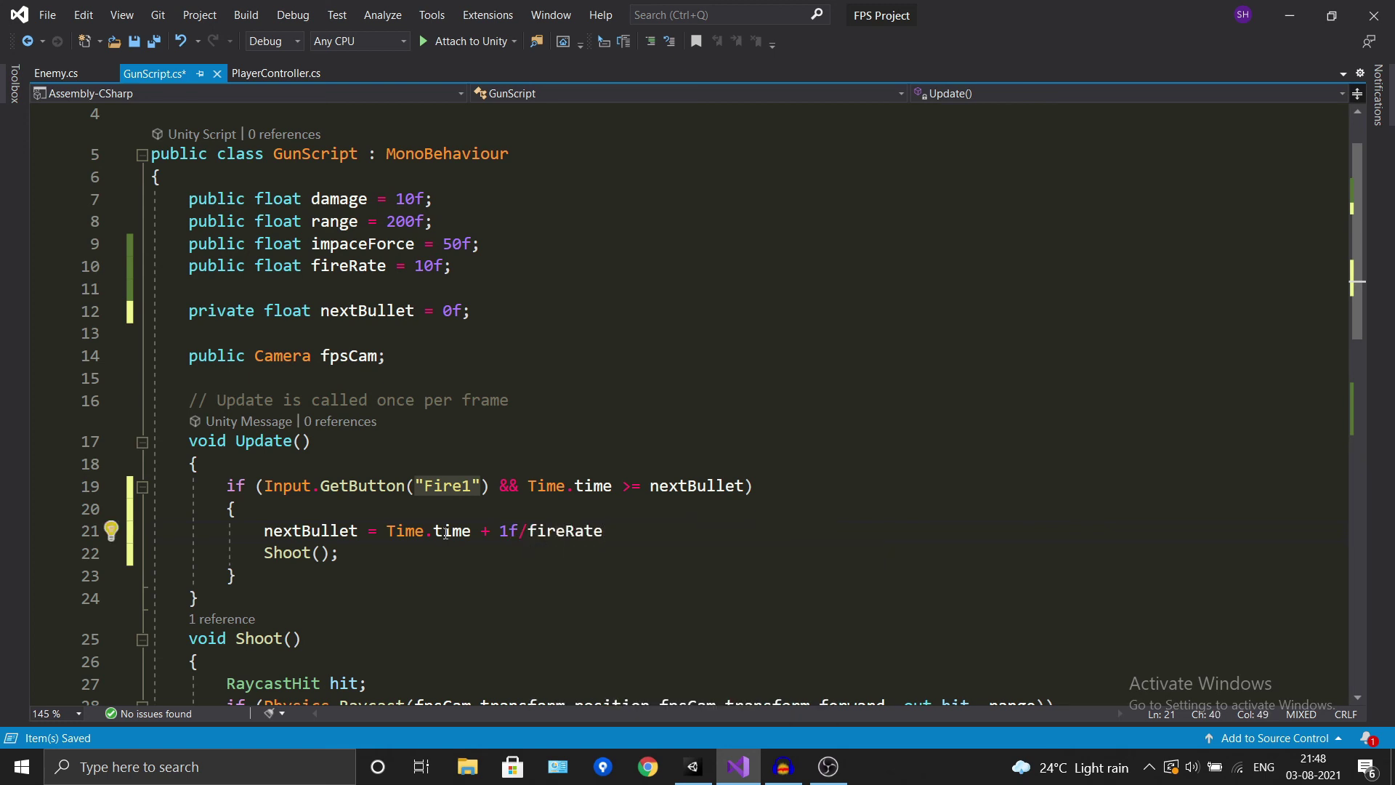
text(;)
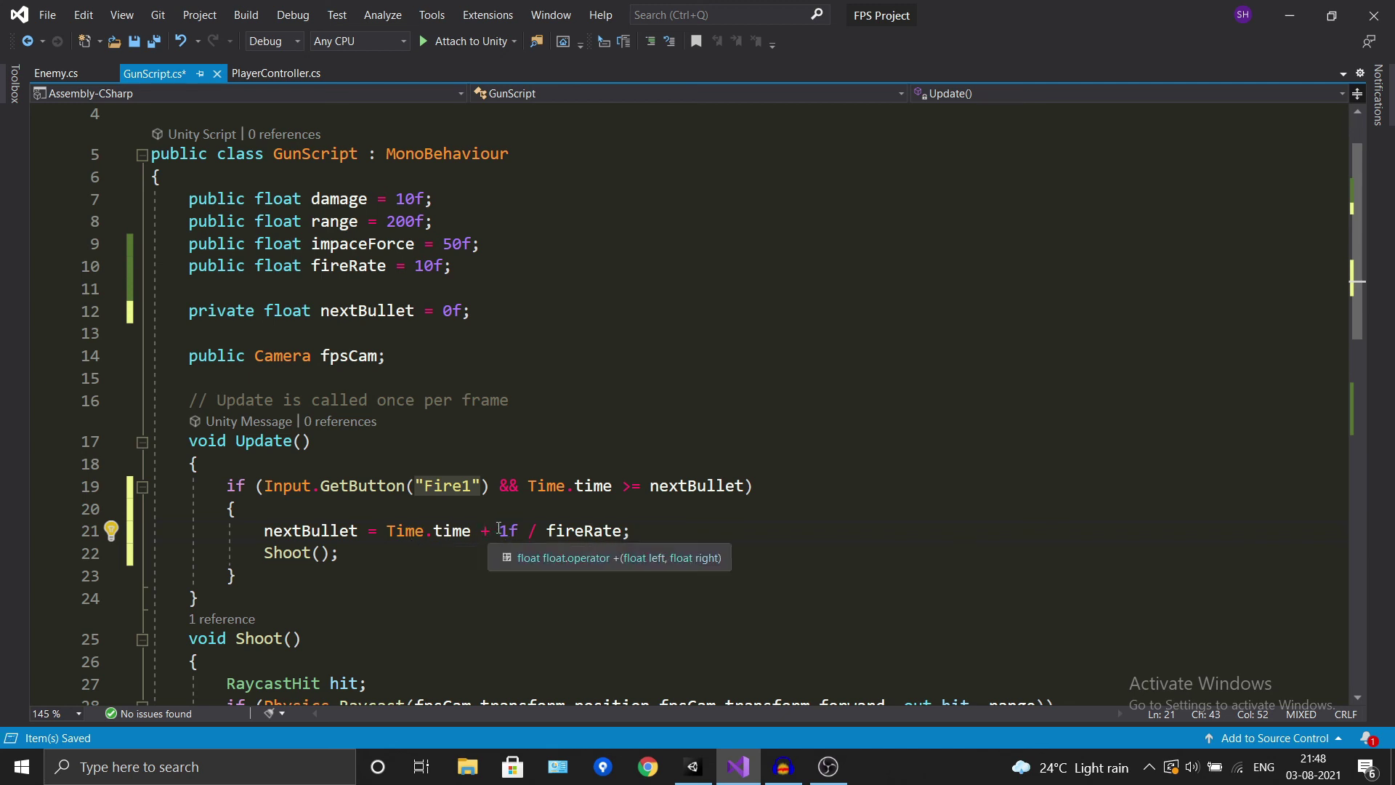
click(356, 266)
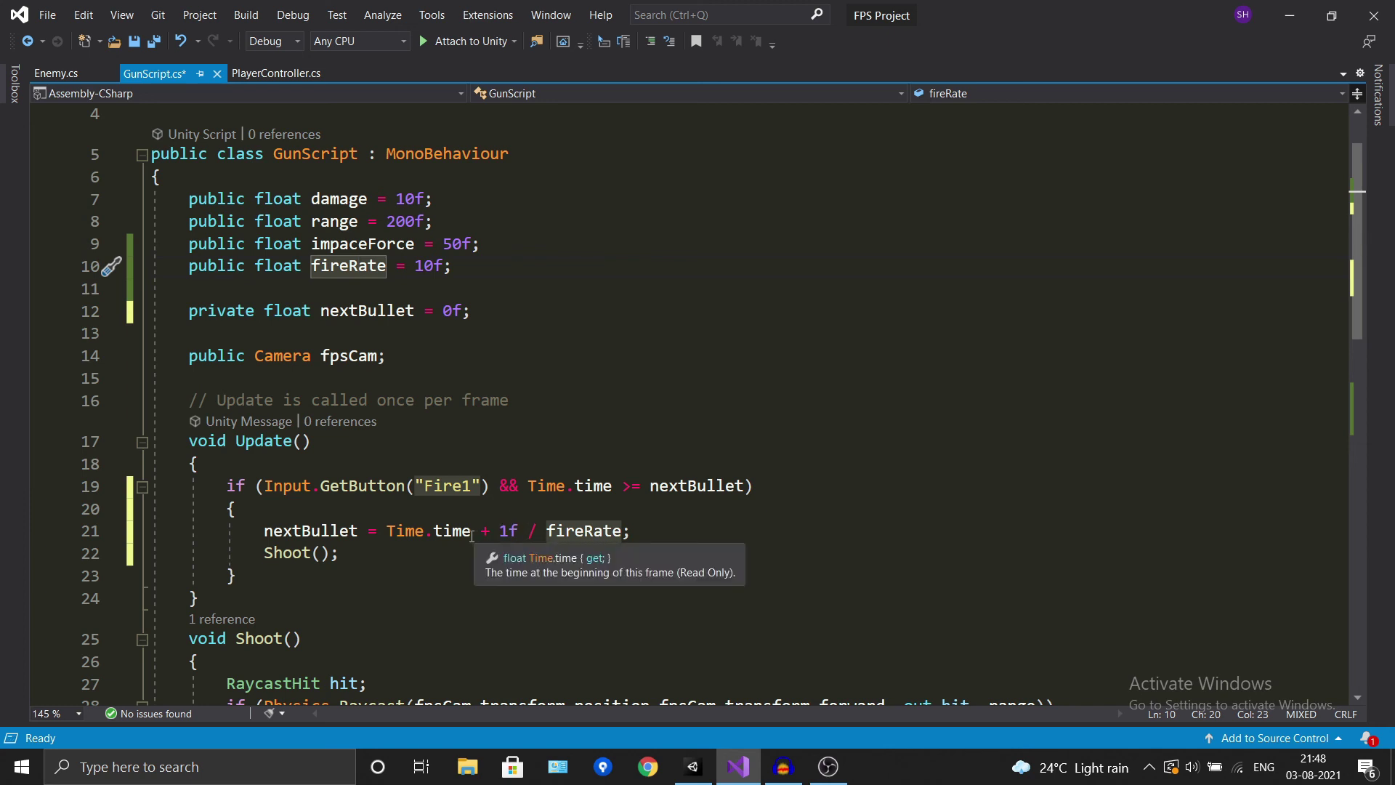
key(ctrl+s)
Step: Check the fireRate value 10f on line 10, then switch to the Unity editor
click(494, 267)
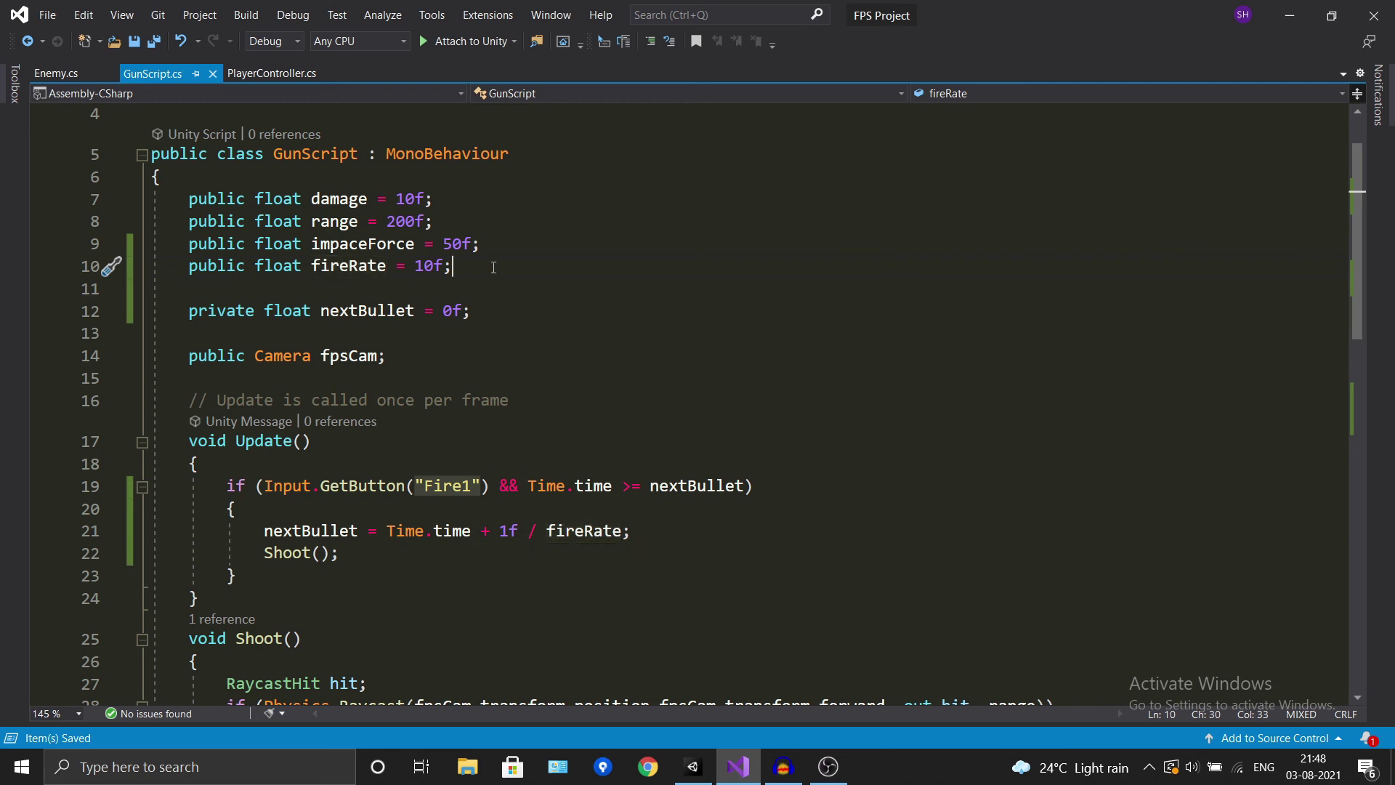
click(426, 266)
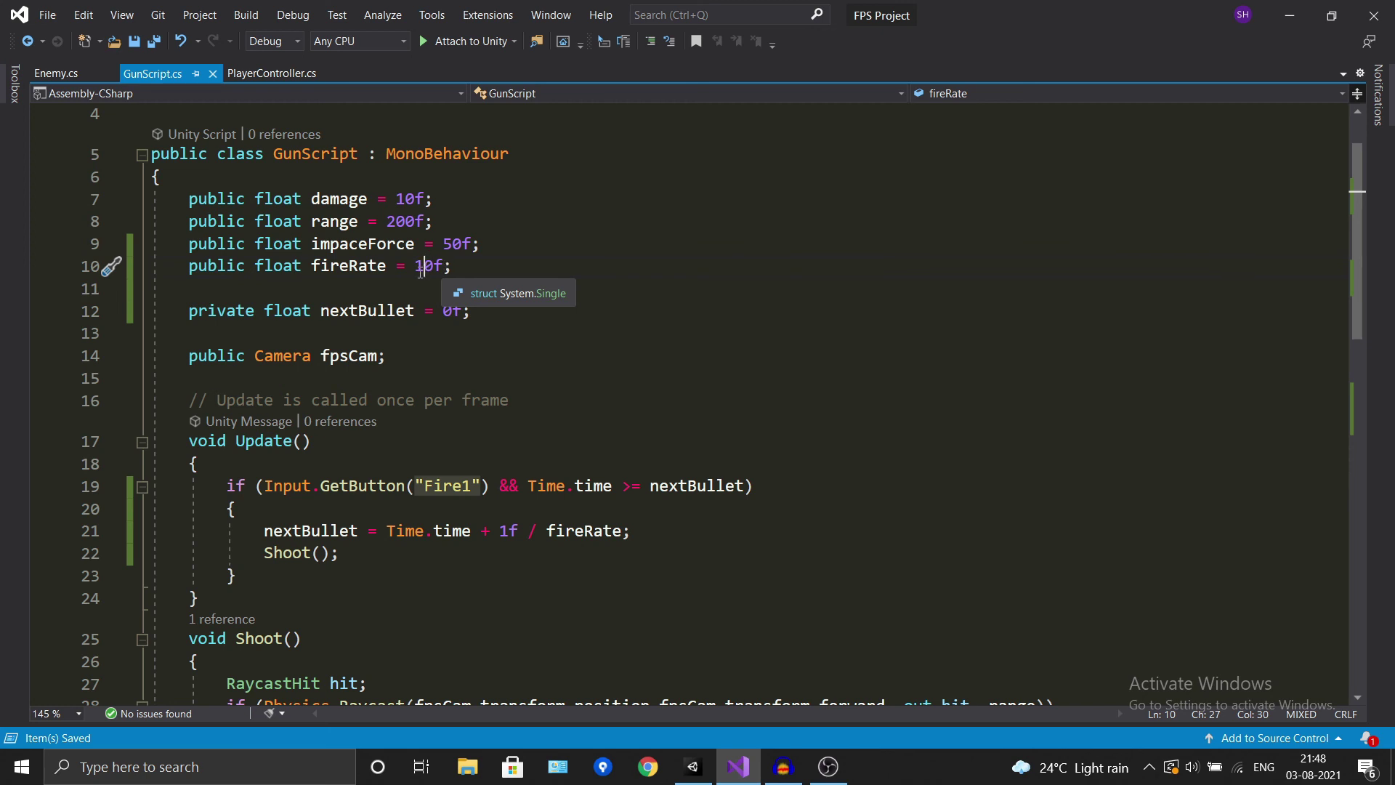
key(End)
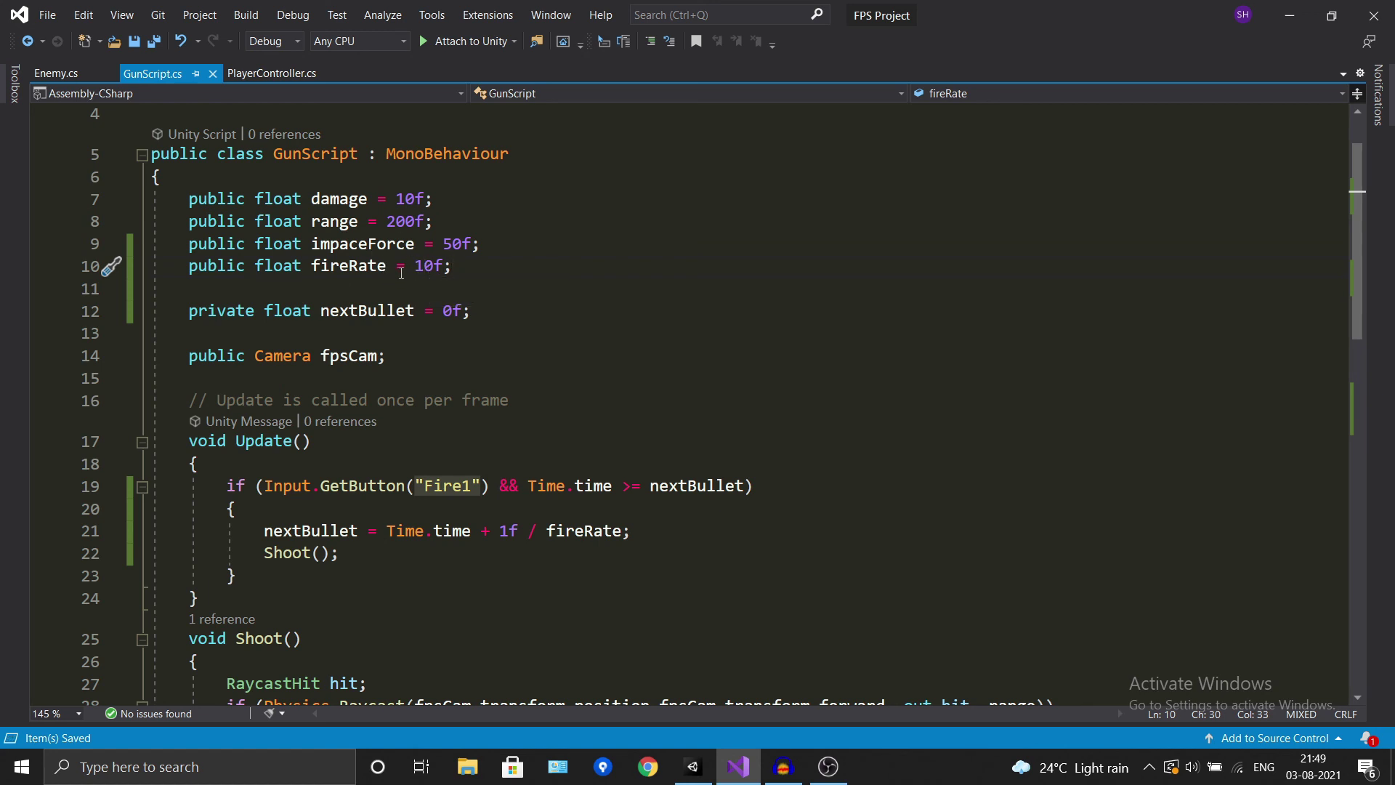
key(alt+Tab)
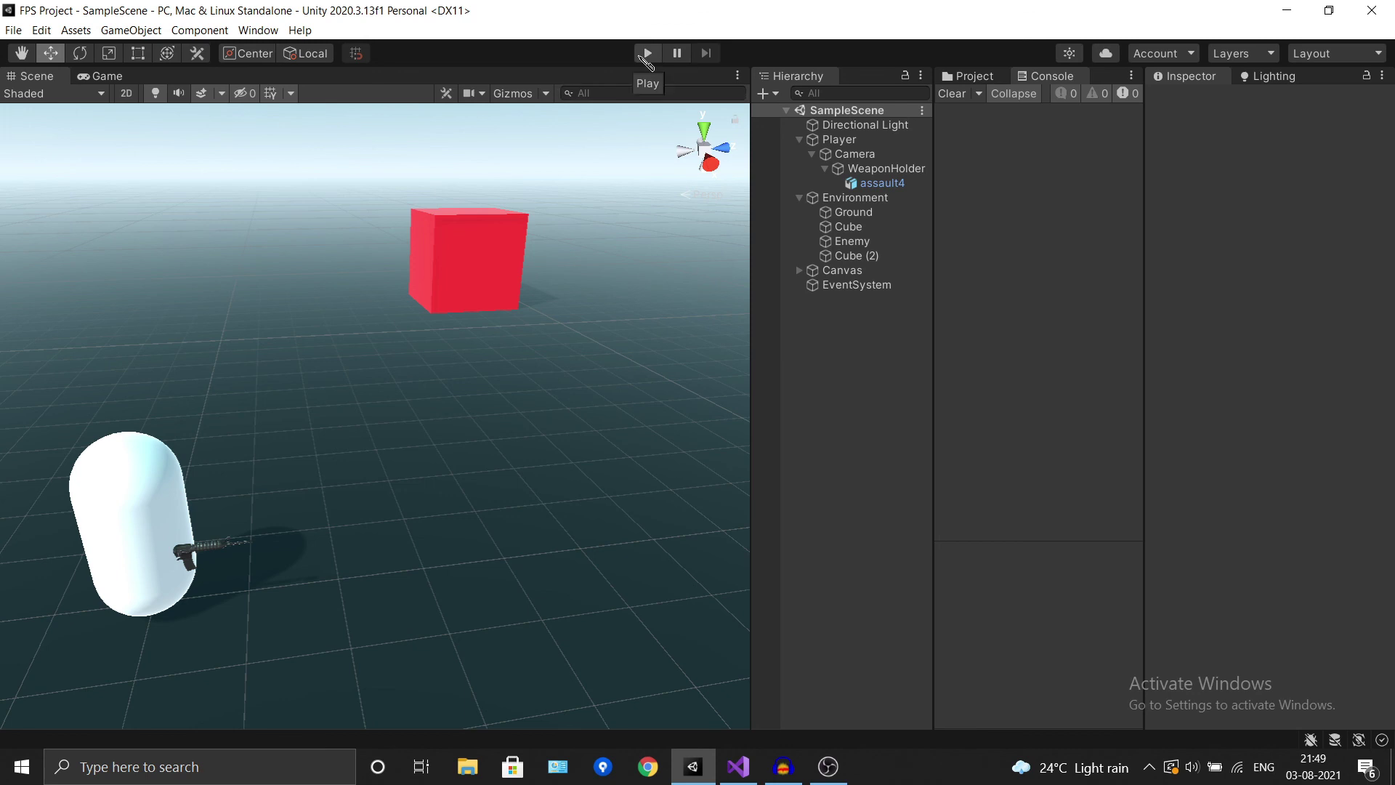
Step: Start Play and hold fire on the red Enemy cube until it disappears, also hitting Ground
click(640, 56)
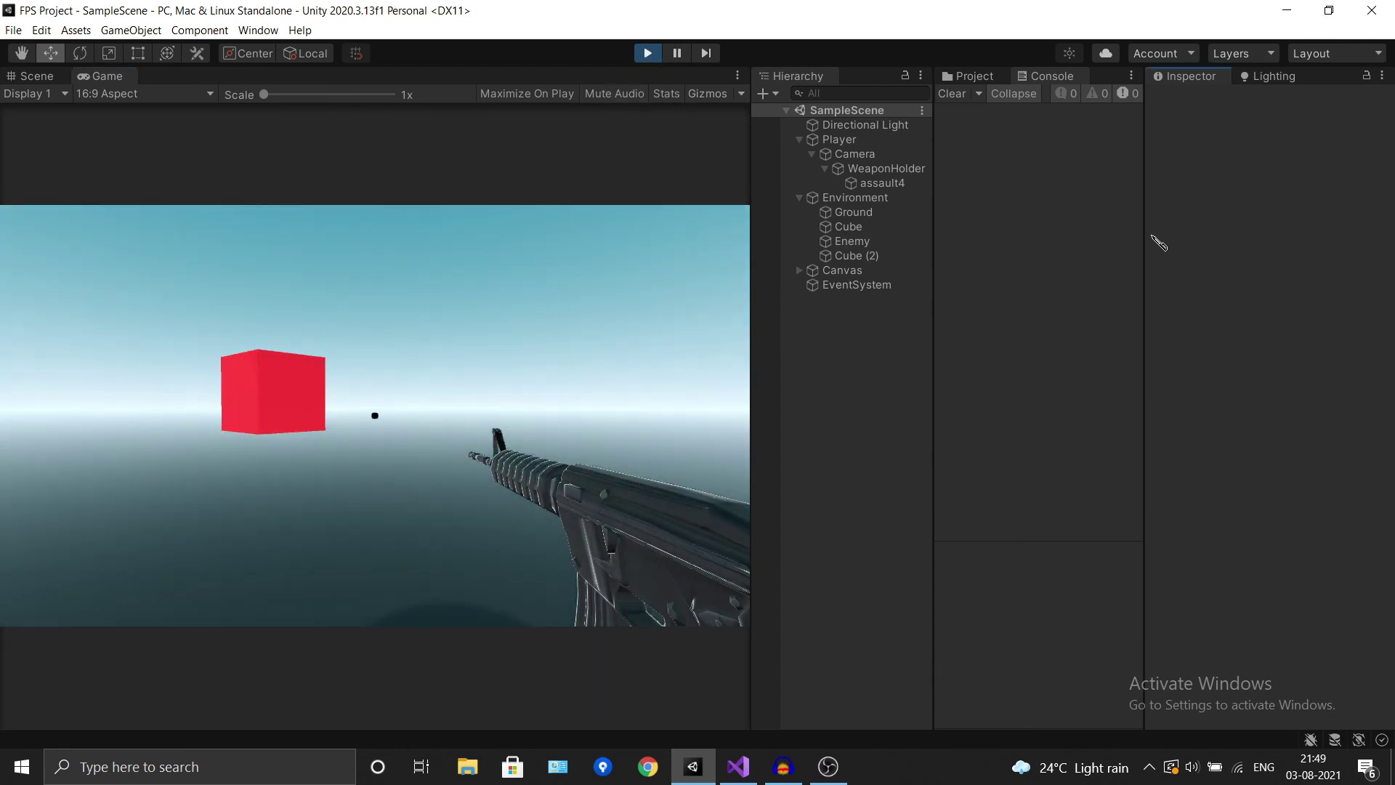
click(604, 445)
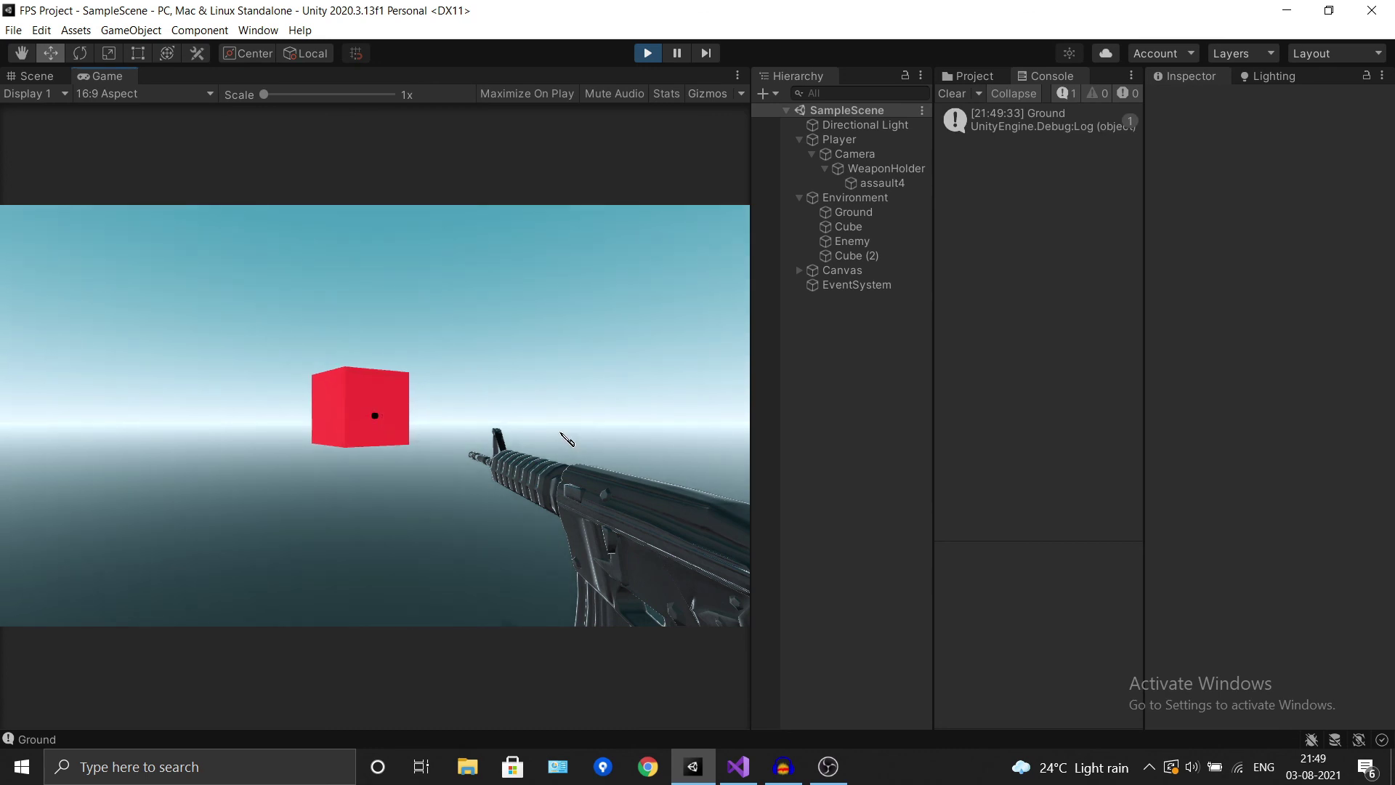
click(567, 440)
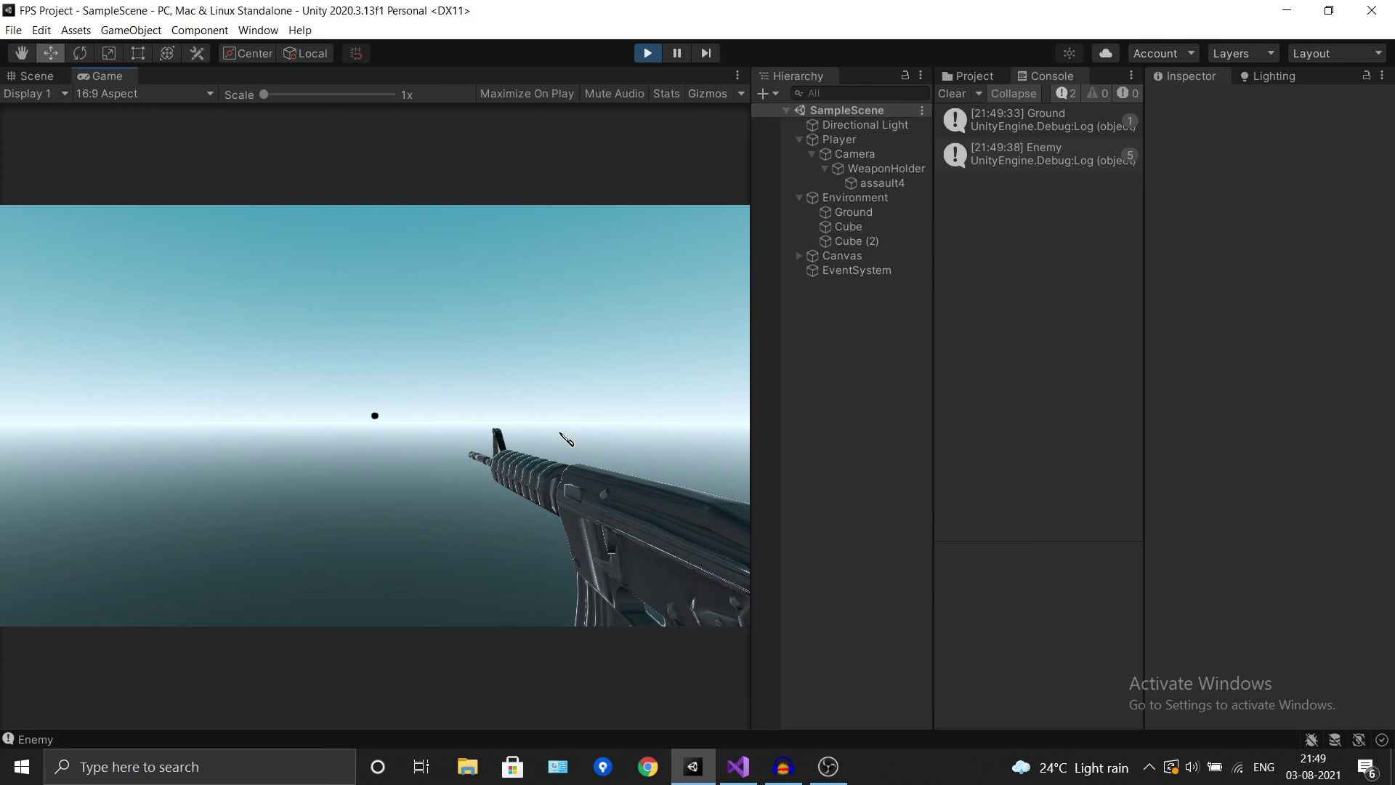
click(614, 421)
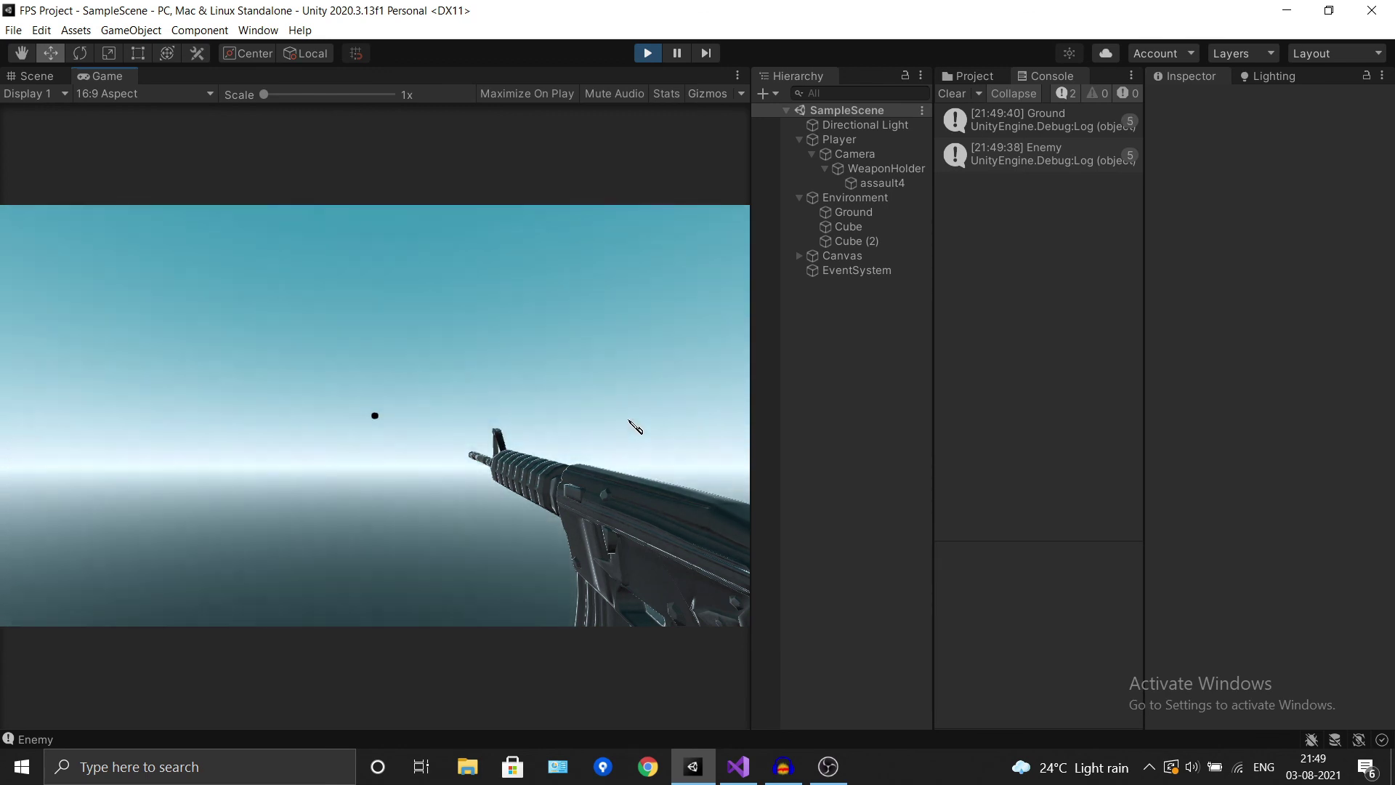
click(647, 480)
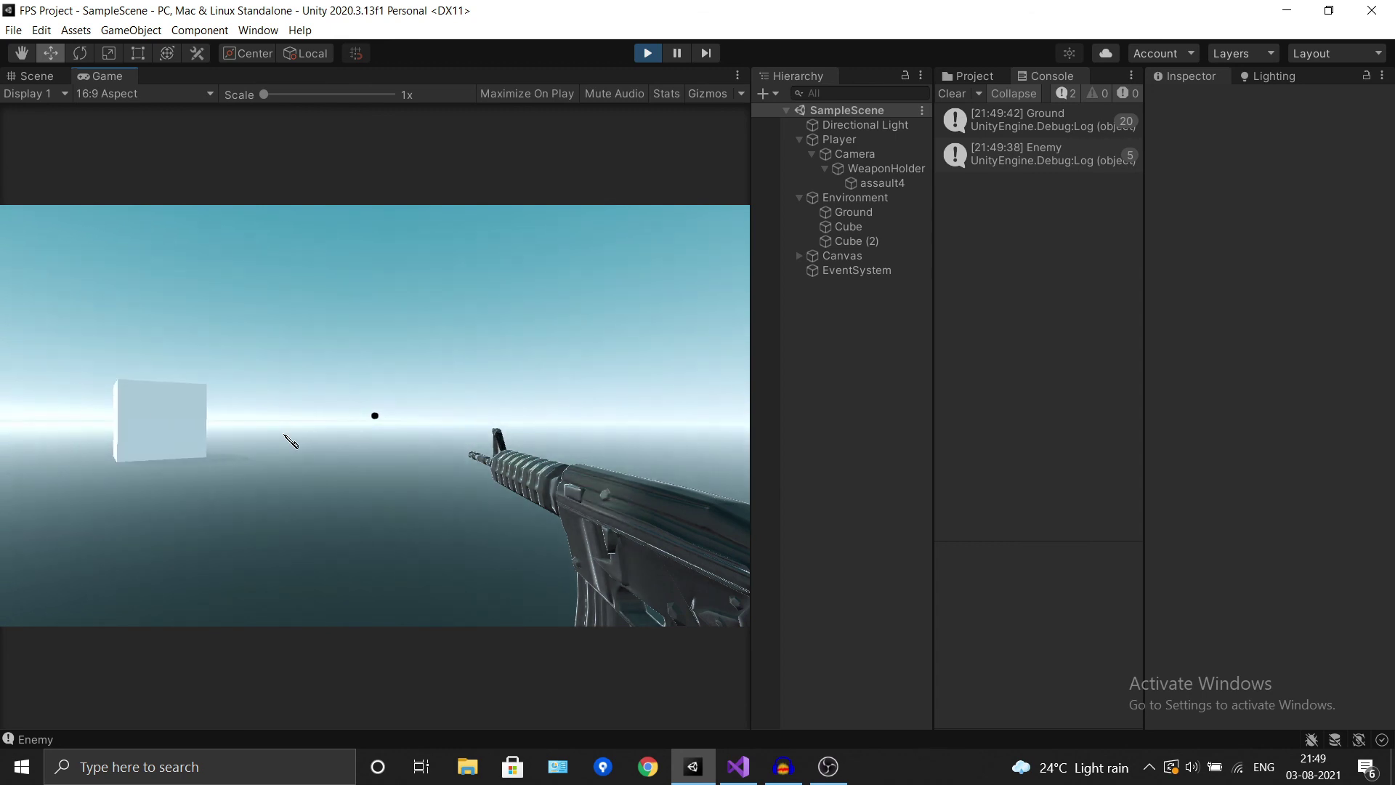
Step: Keep firing automatically at Cube (2) and the ground while turning the view
click(196, 446)
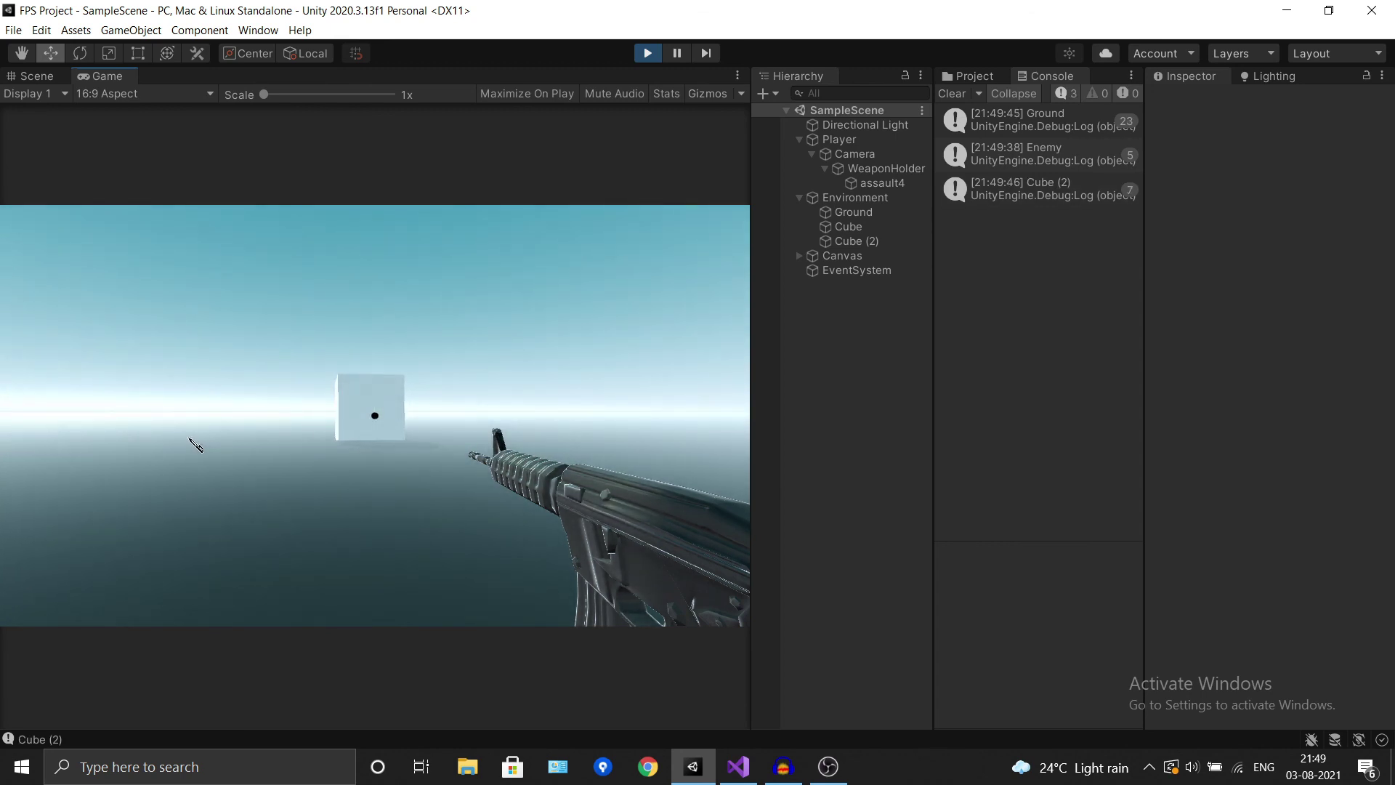
drag(196, 446, 194, 444)
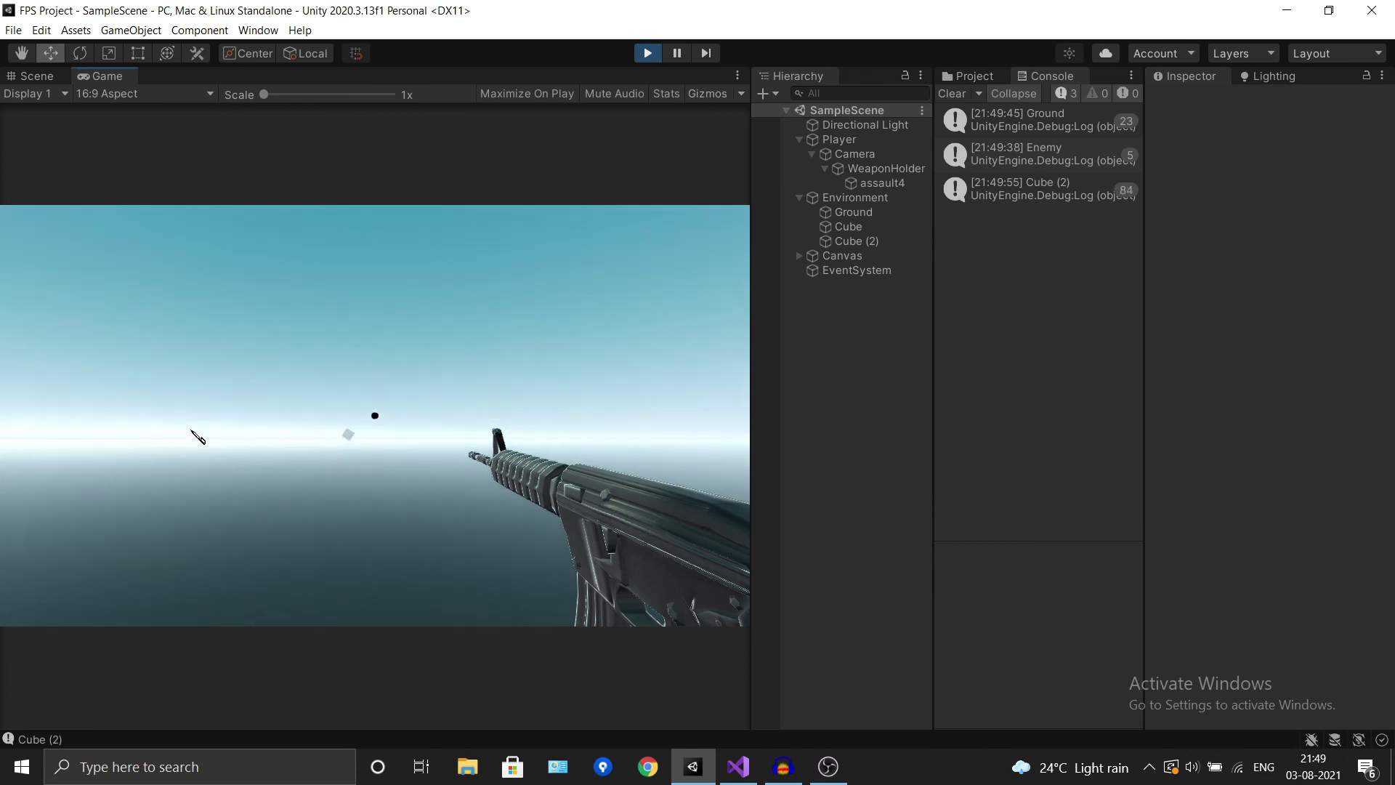
click(184, 453)
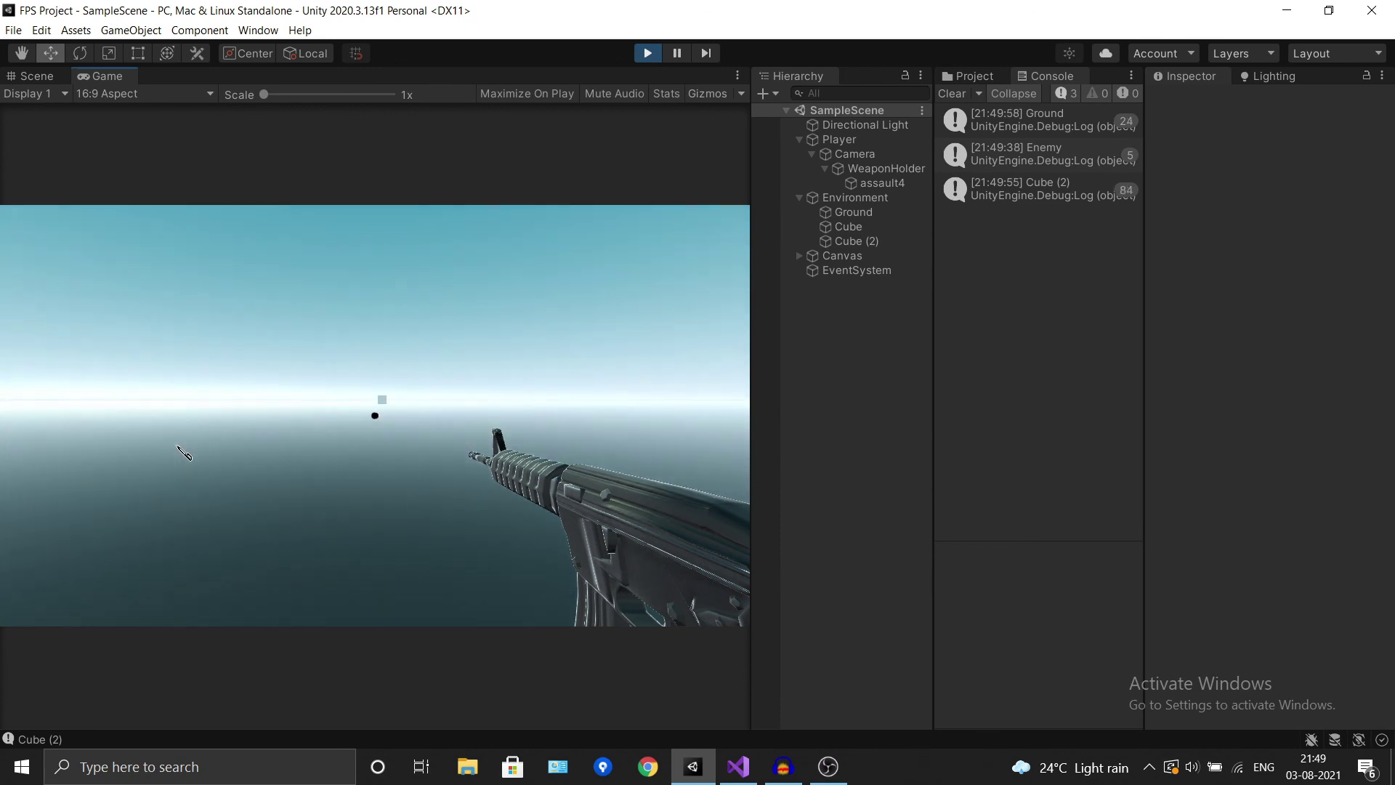
drag(184, 453, 187, 452)
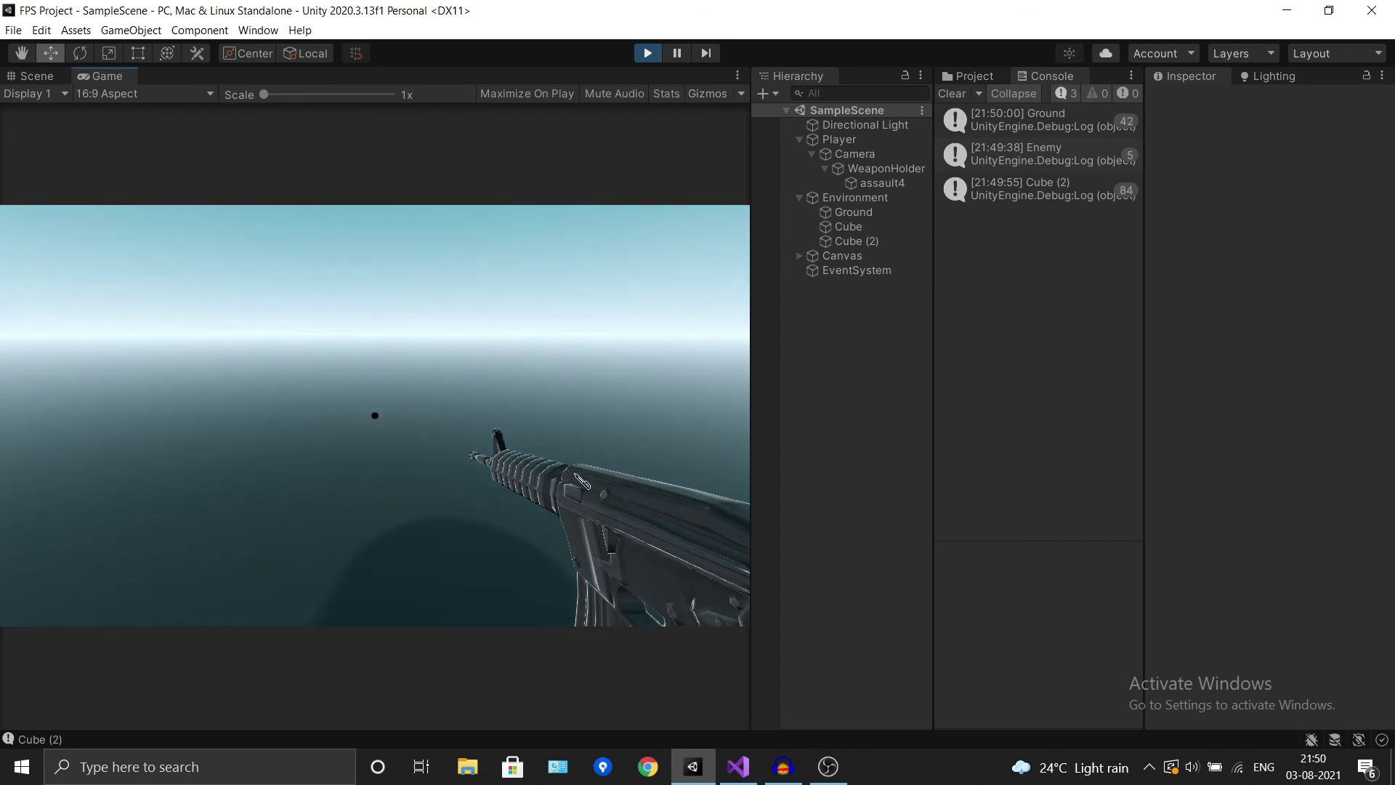
click(497, 509)
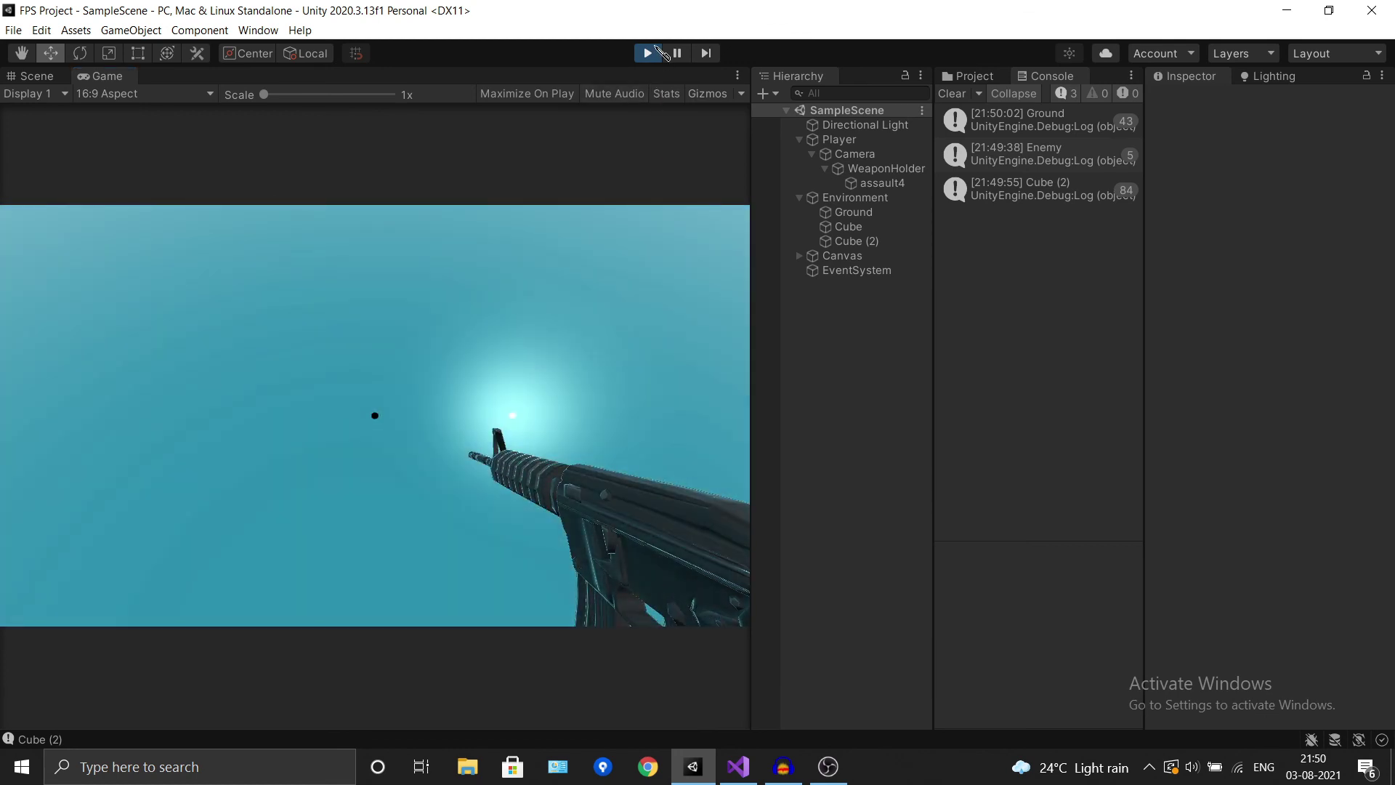
Step: Exit Play mode and orbit, zoom and pan the Scene view around the player's rifle
key(ctrl+p)
mouse_move(511, 574)
alt+mouse_down()
mouse_move(315, 507)
mouse_move(386, 536)
alt+mouse_up()
scroll(552, 471, up, 3)
scroll(398, 311, up, 3)
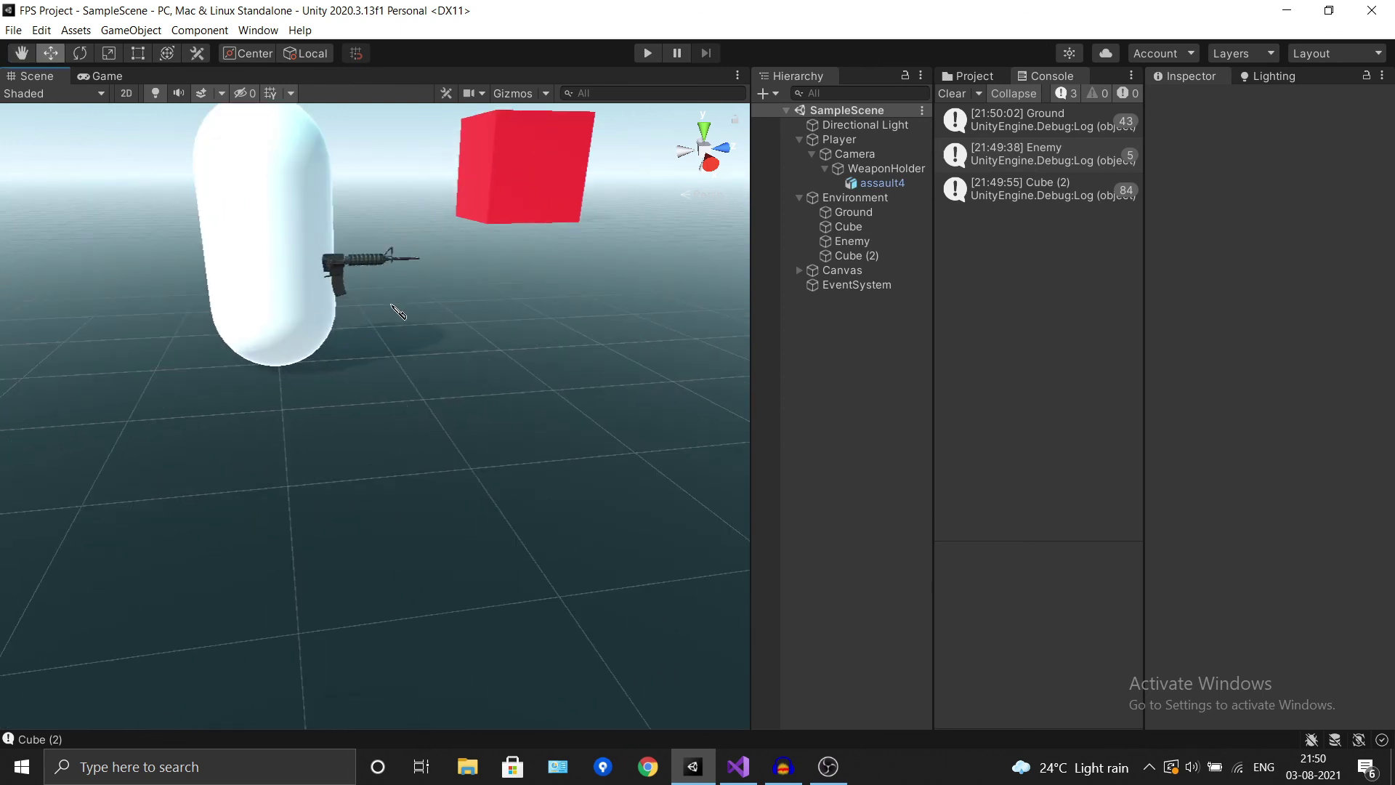
scroll(498, 308, up, 2)
scroll(492, 368, up, 3)
mouse_move(492, 368)
middle_down()
mouse_move(535, 393)
mouse_move(507, 415)
middle_up()
alt+drag(494, 406, 311, 397)
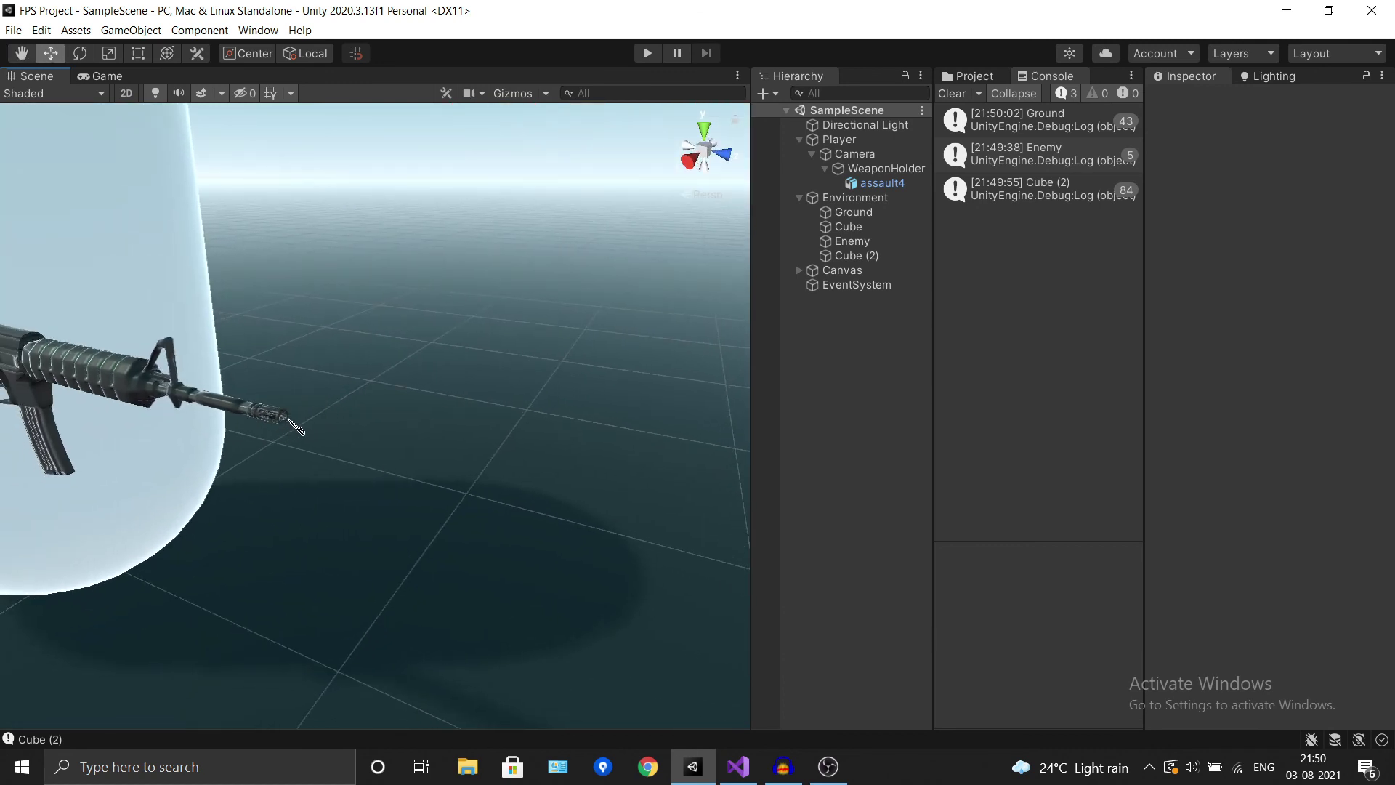
middle_drag(429, 462, 467, 467)
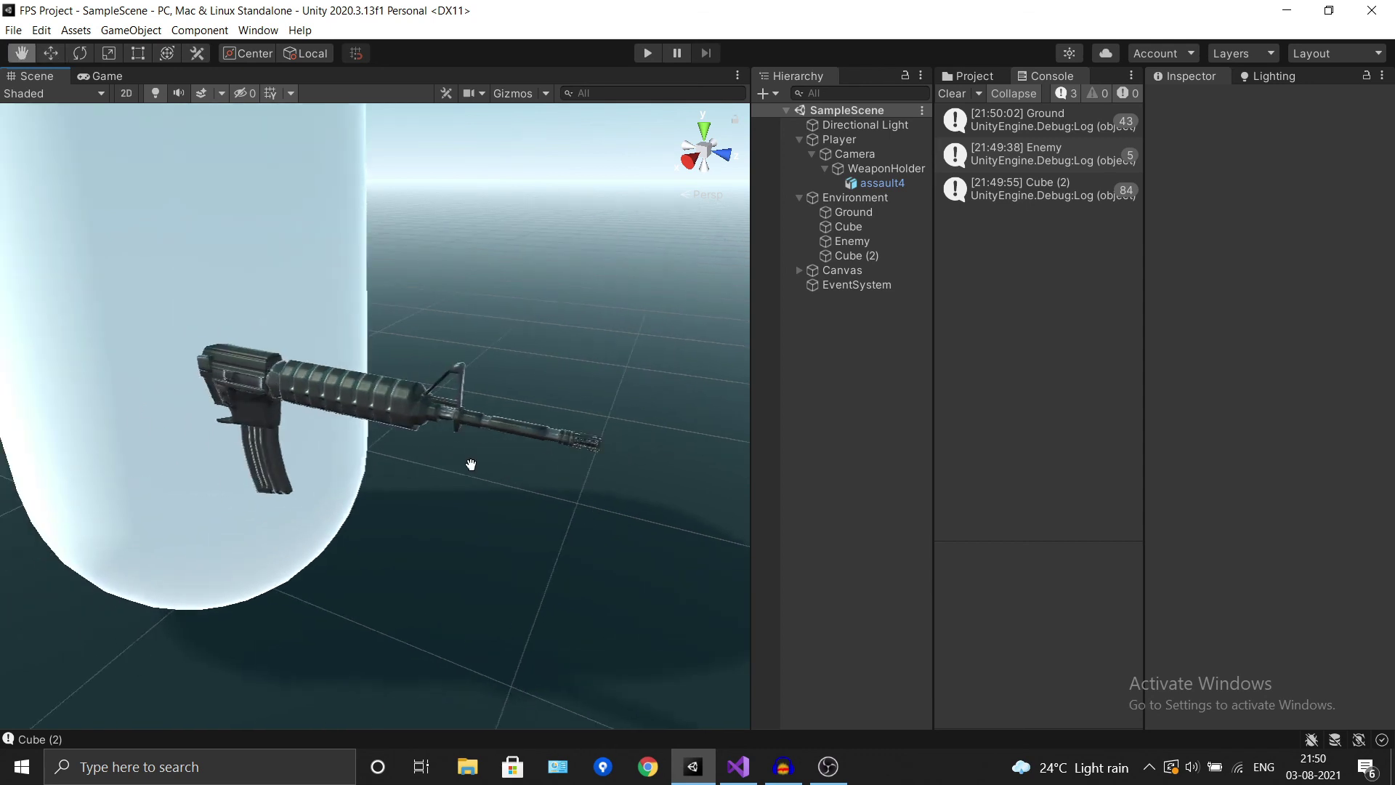
alt+drag(467, 468, 405, 483)
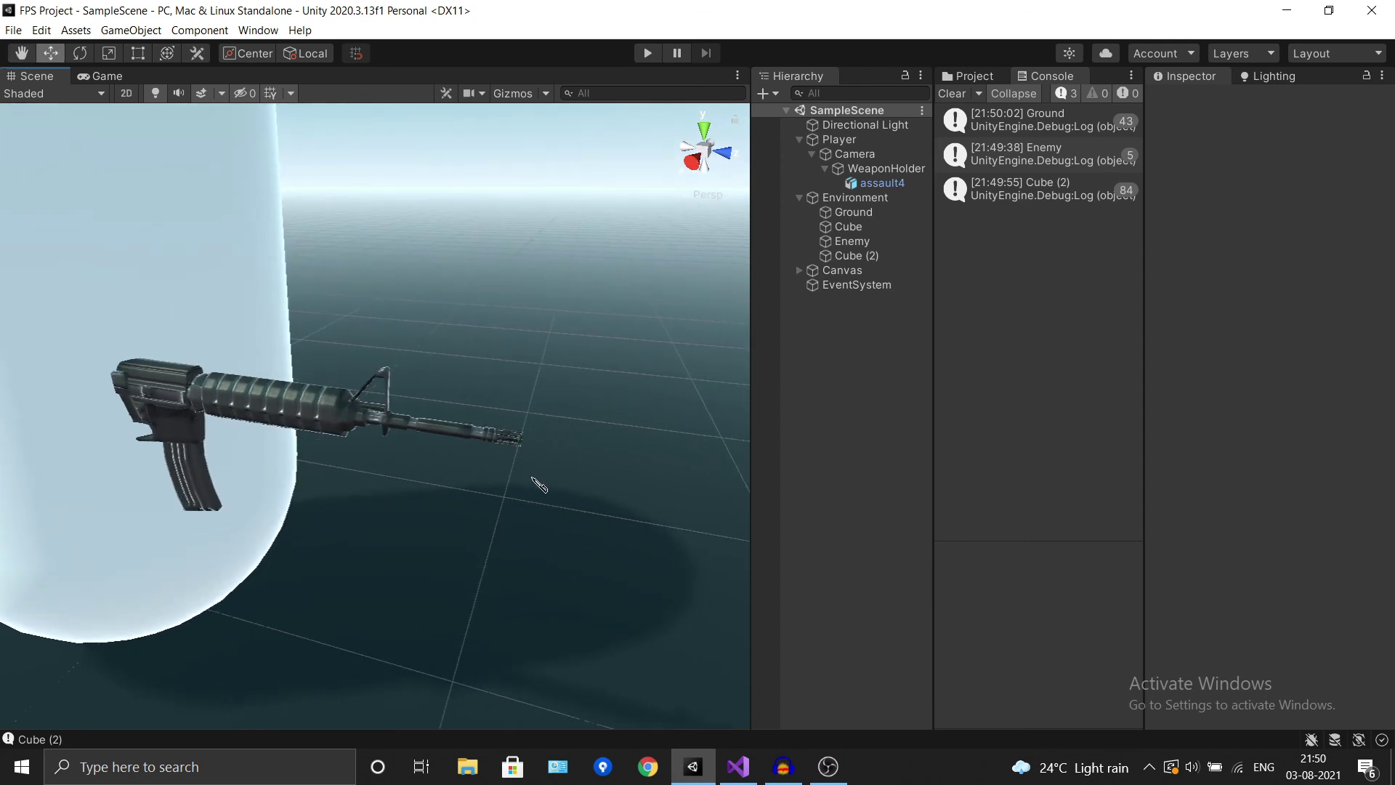
mouse_move(544, 489)
alt+mouse_down()
mouse_move(472, 532)
mouse_move(1356, 411)
alt+mouse_up()
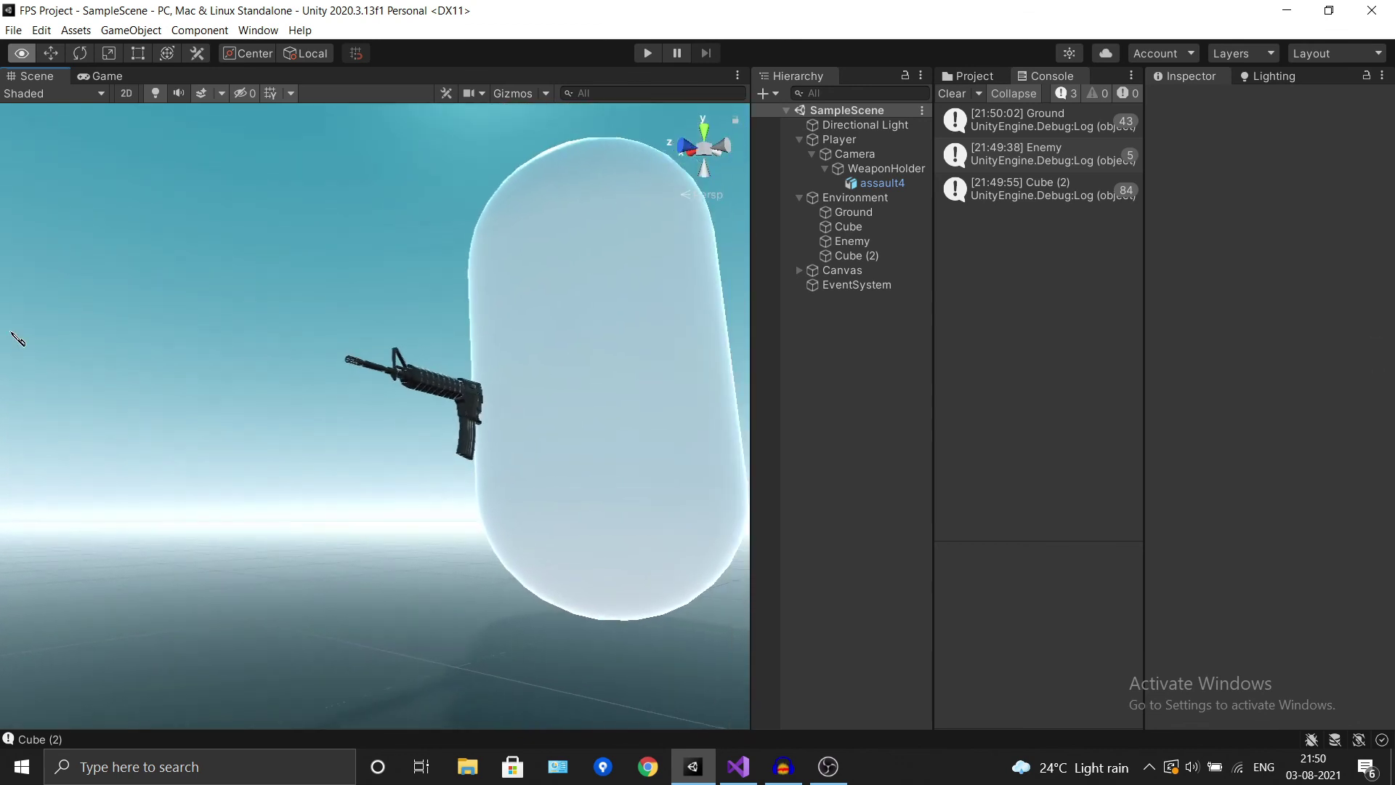
mouse_move(1356, 411)
alt+mouse_down()
mouse_move(55, 304)
mouse_move(364, 324)
mouse_move(317, 361)
alt+mouse_up()
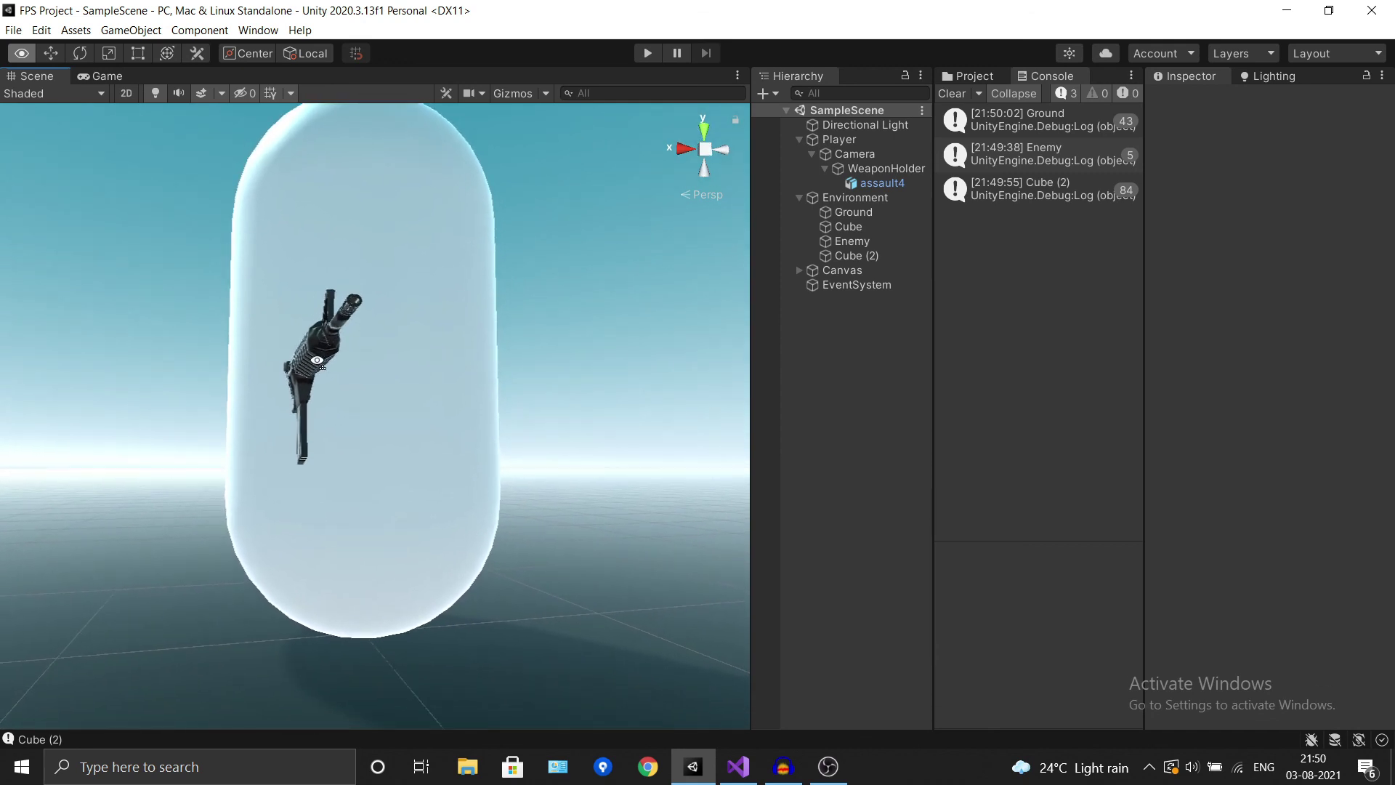